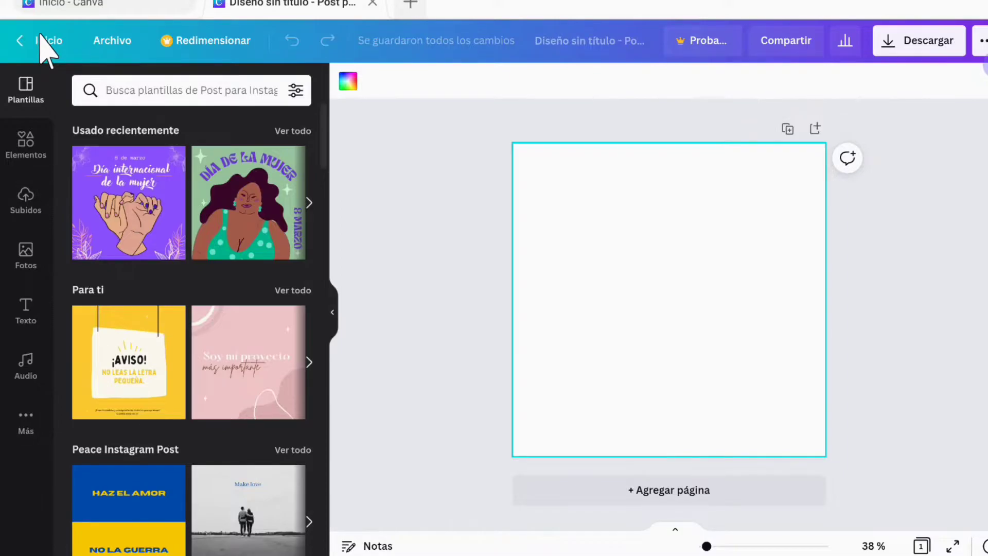
- Rename the untitled design as "Post del Día de la Mujer"
{"action": "left_click", "coordinate": [41, 37]}
{"action": "left_click", "coordinate": [273, 6]}
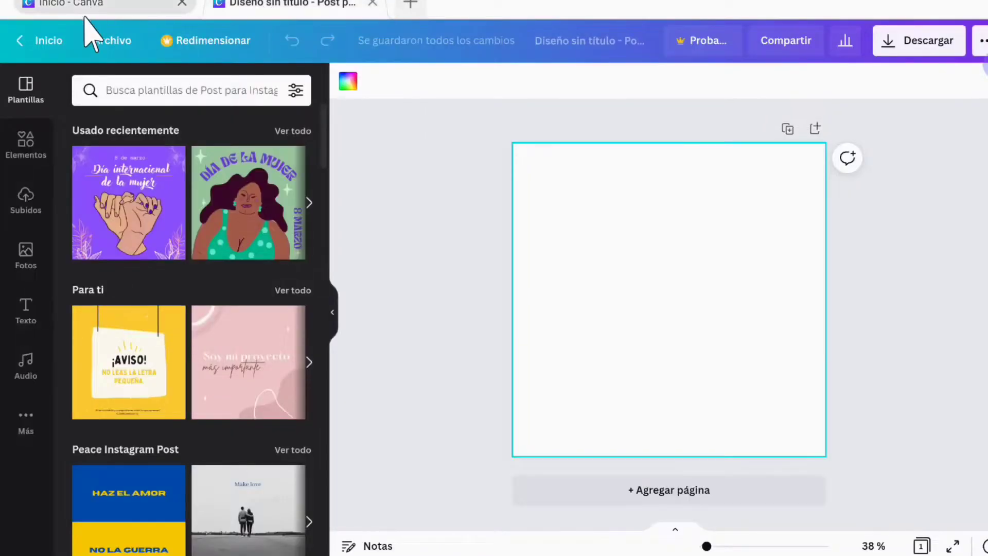
{"action": "left_click", "coordinate": [114, 40]}
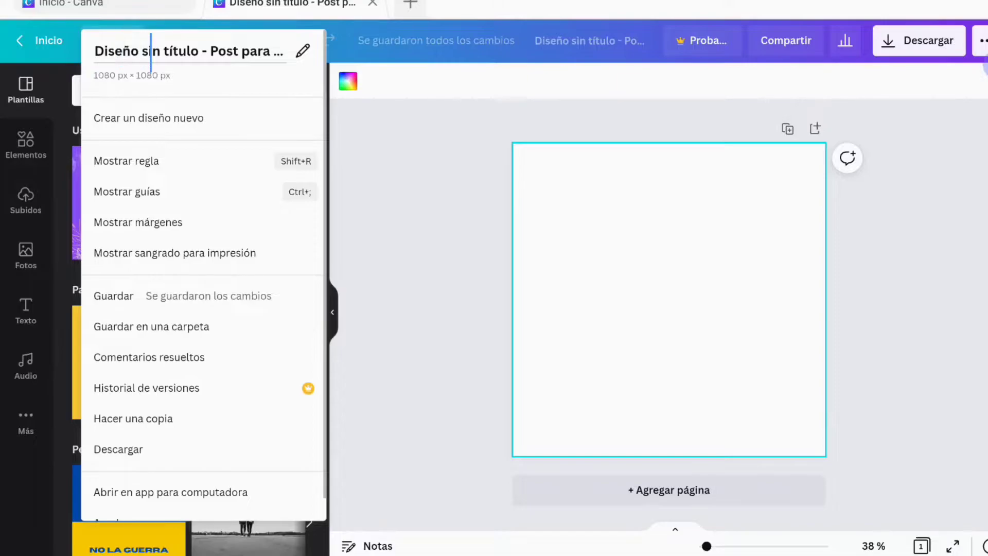
{"action": "left_click", "coordinate": [150, 50]}
{"action": "key", "text": "ctrl+a"}
{"action": "key", "text": "BackSpace"}
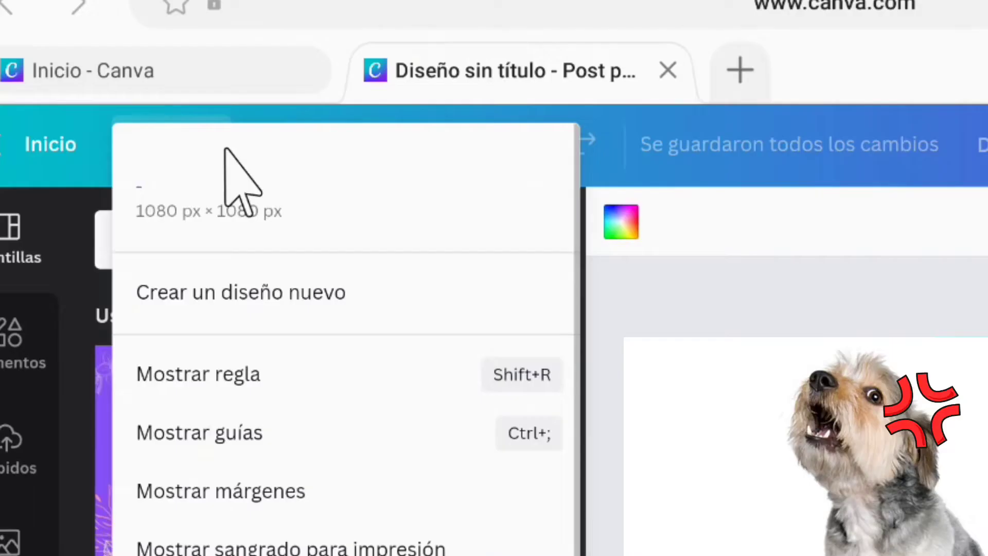
{"action": "type", "text": "Post del"}
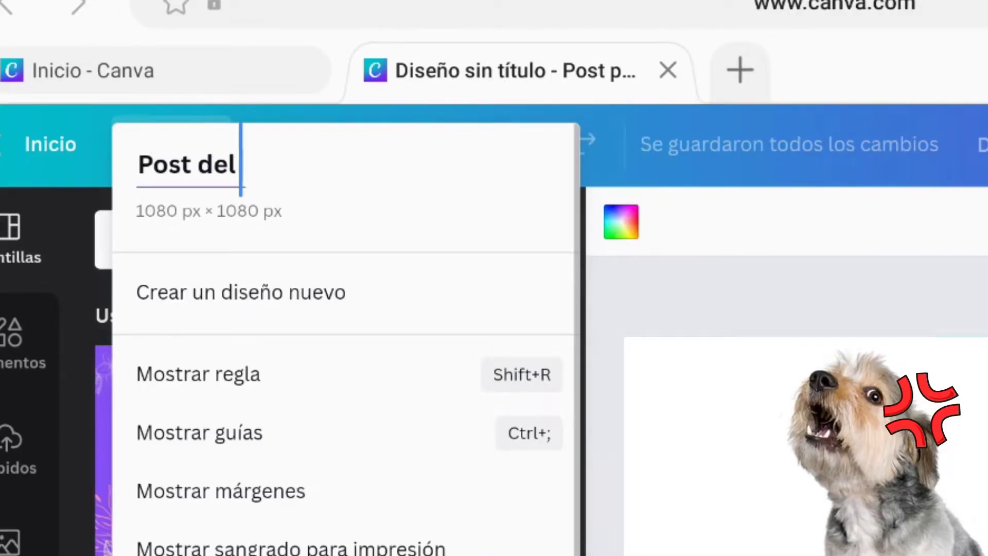
{"action": "type", "text": " Día"}
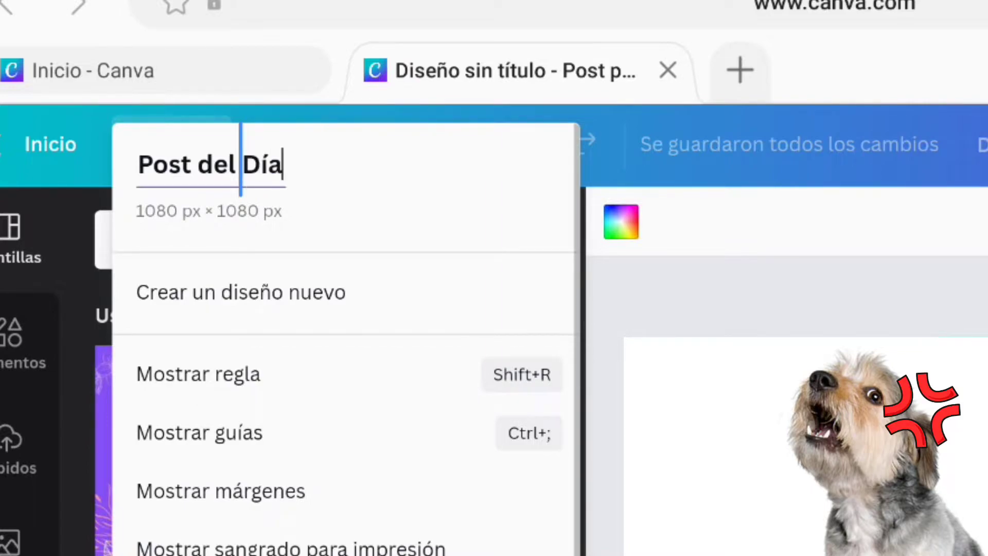
{"action": "type", "text": " de la Mujer"}
{"action": "key", "text": "Return"}
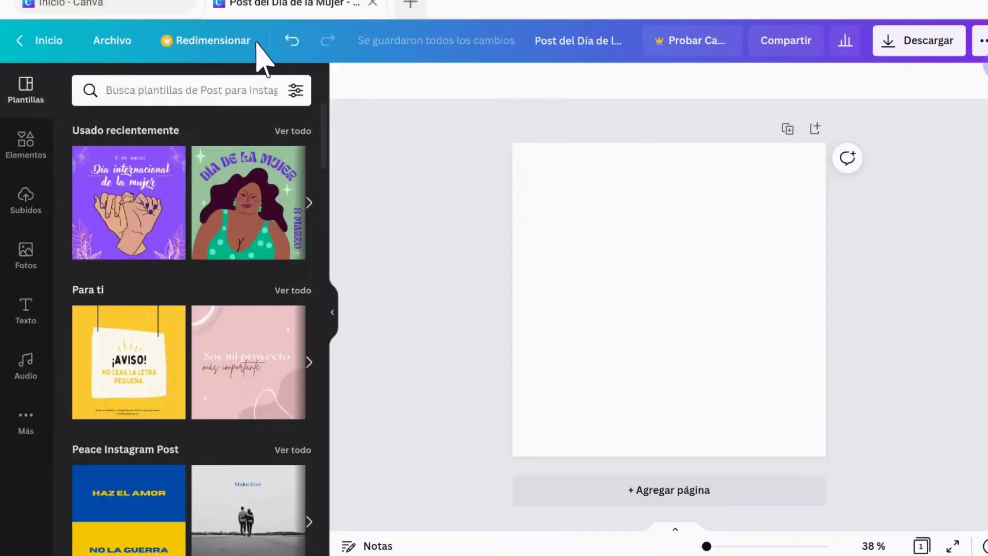
{"action": "left_click", "coordinate": [248, 44]}
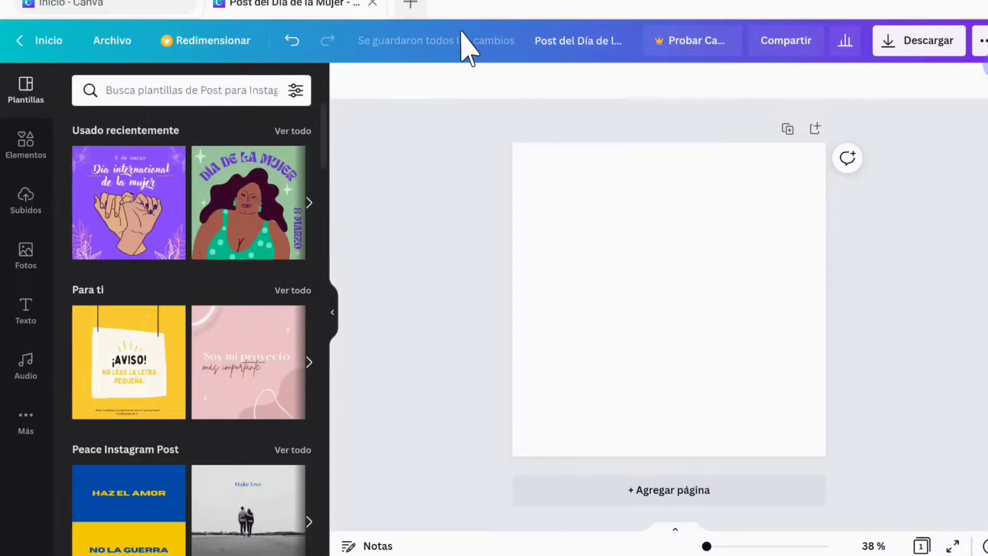
{"action": "left_click", "coordinate": [582, 46]}
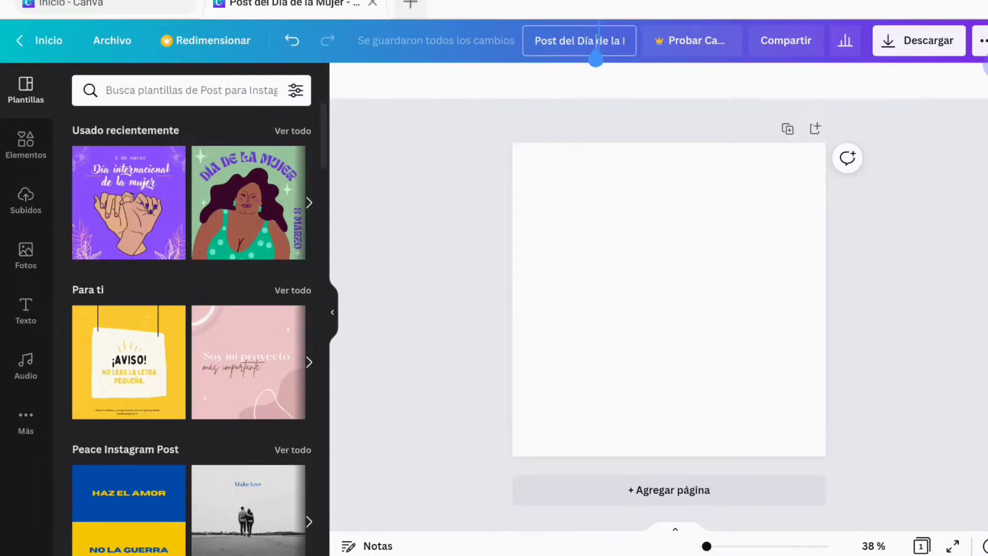
{"action": "left_click", "coordinate": [495, 31]}
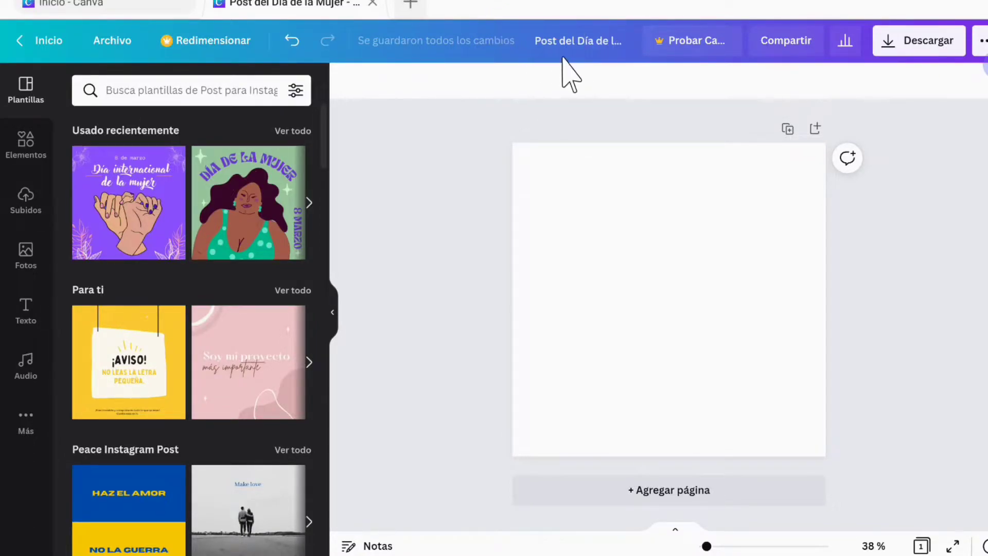
- Check the design's sharing options and its view statistics
{"action": "left_click", "coordinate": [782, 42]}
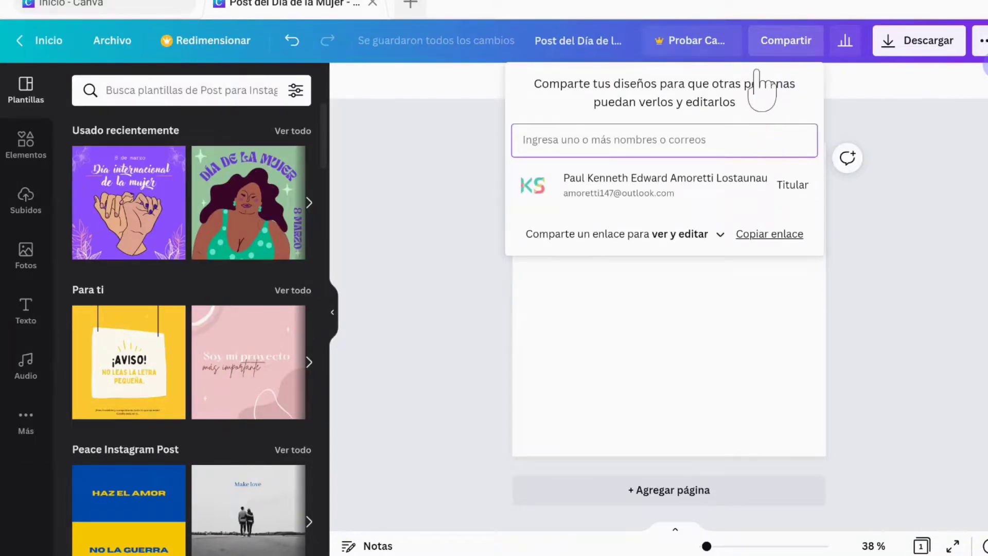
{"action": "left_click", "coordinate": [849, 45]}
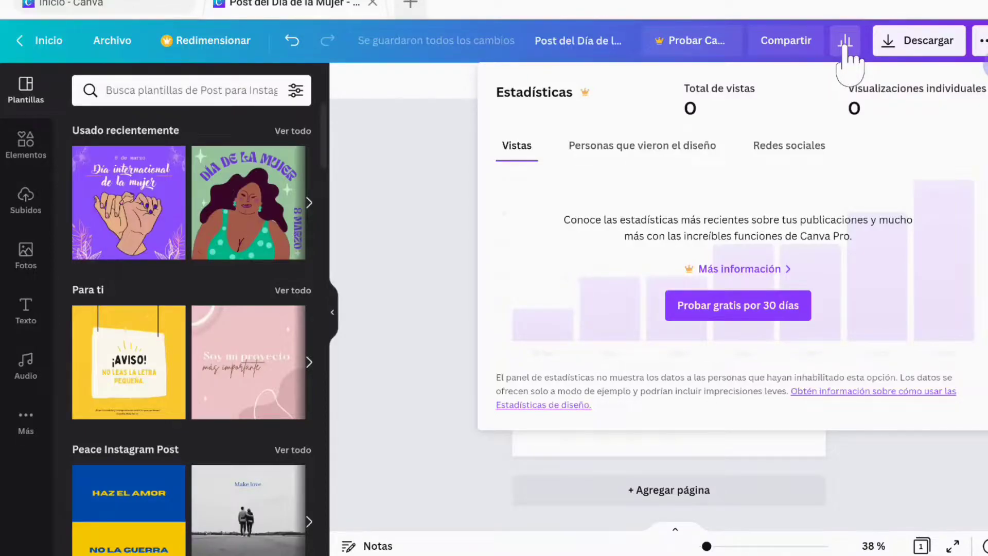
{"action": "left_click", "coordinate": [845, 47]}
{"action": "left_click", "coordinate": [899, 49]}
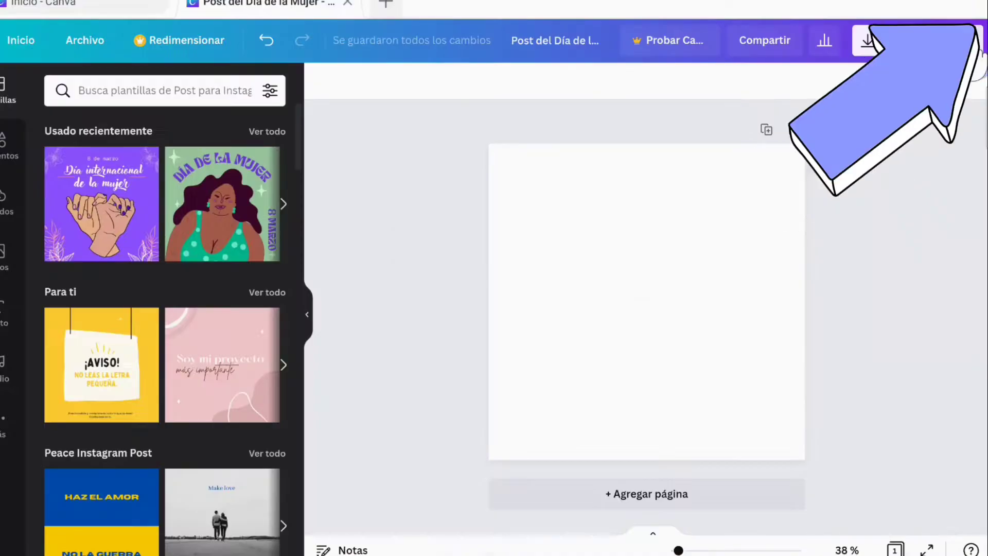
- Browse the additional publishing options for the design, including the sharing targets and print products
{"action": "left_click", "coordinate": [966, 41]}
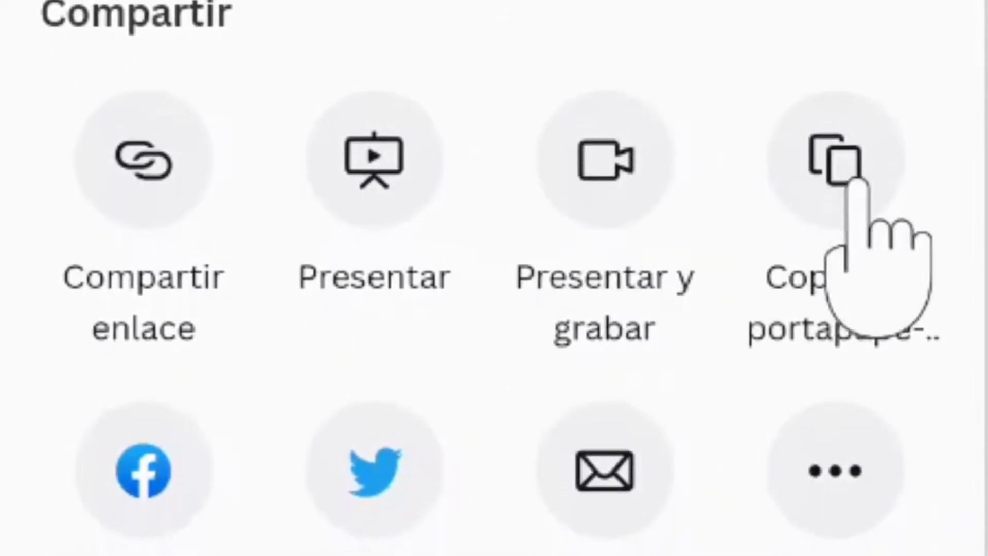
{"action": "scroll", "coordinate": [350, 553], "scroll_direction": "down", "scroll_amount": 5}
{"action": "scroll", "coordinate": [307, 517], "scroll_direction": "up", "scroll_amount": 5}
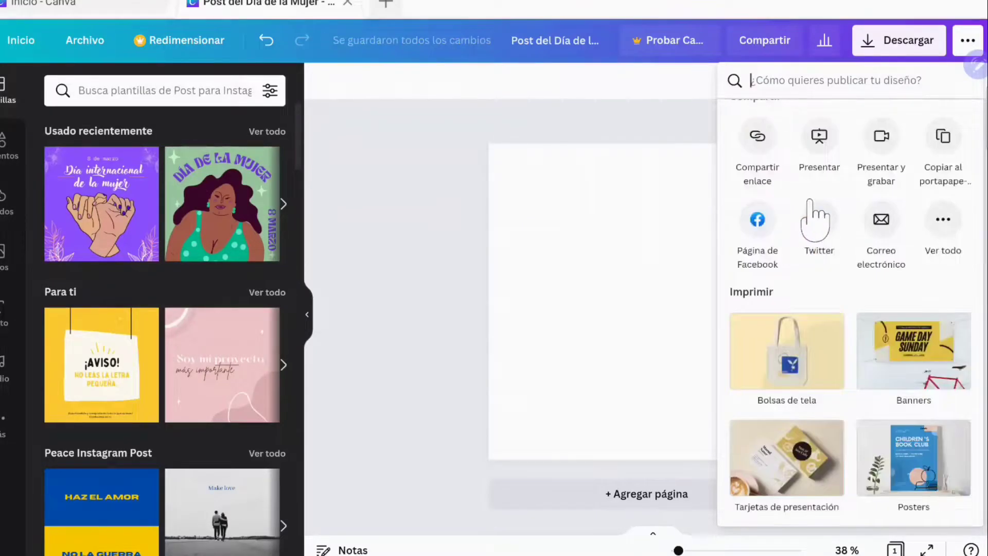
{"action": "scroll", "coordinate": [818, 219], "scroll_direction": "up", "scroll_amount": 3}
{"action": "scroll", "coordinate": [910, 261], "scroll_direction": "down", "scroll_amount": 10}
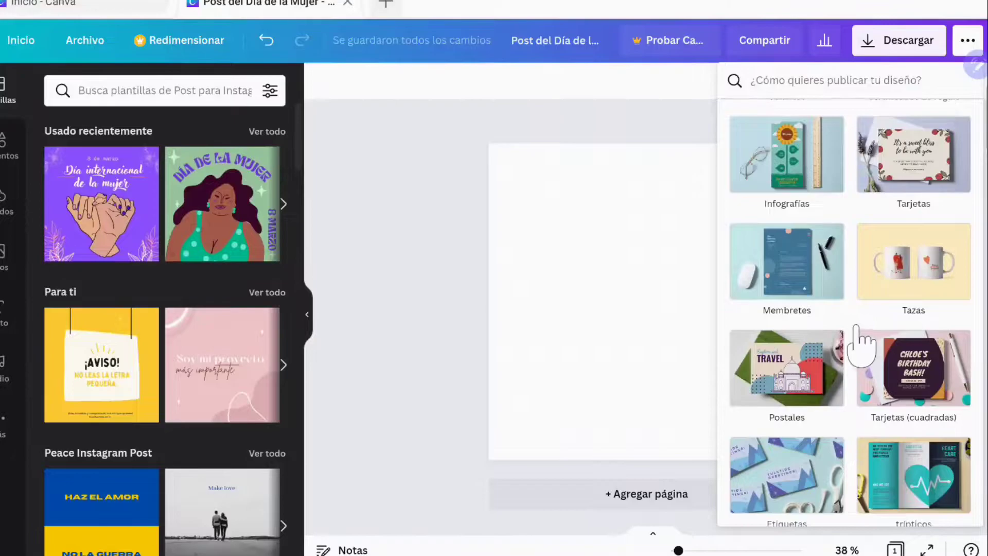
{"action": "scroll", "coordinate": [858, 340], "scroll_direction": "up", "scroll_amount": 10}
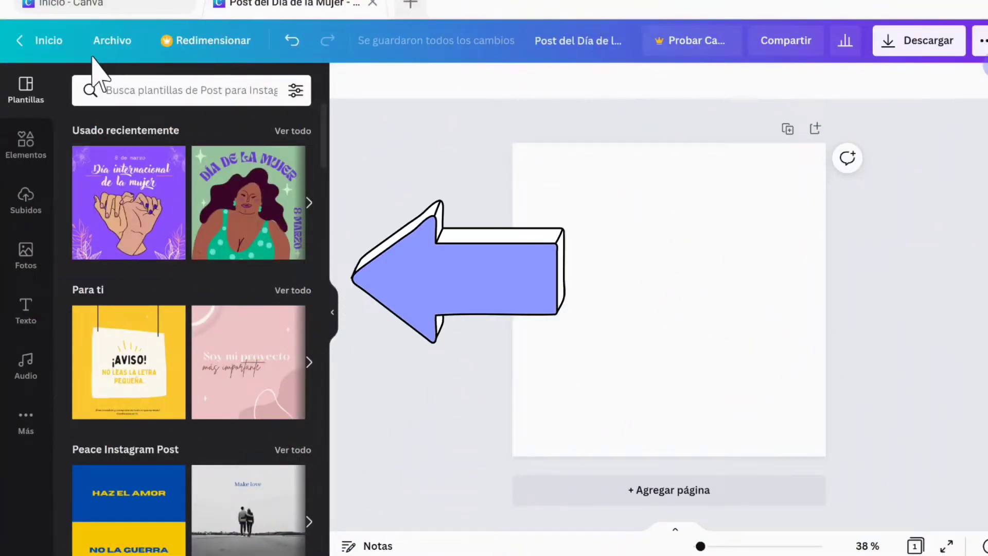
- Apply the "HAZ EL AMOR / NO LA GUERRA" template to the blank page
{"action": "scroll", "coordinate": [202, 194], "scroll_direction": "down", "scroll_amount": 6}
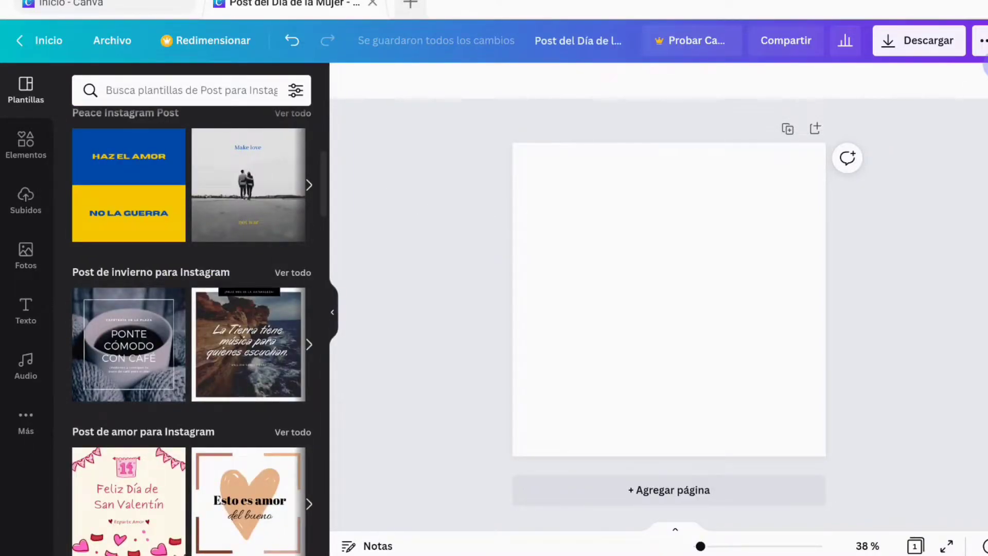
{"action": "left_click", "coordinate": [138, 221]}
{"action": "scroll", "coordinate": [198, 309], "scroll_direction": "up", "scroll_amount": 6}
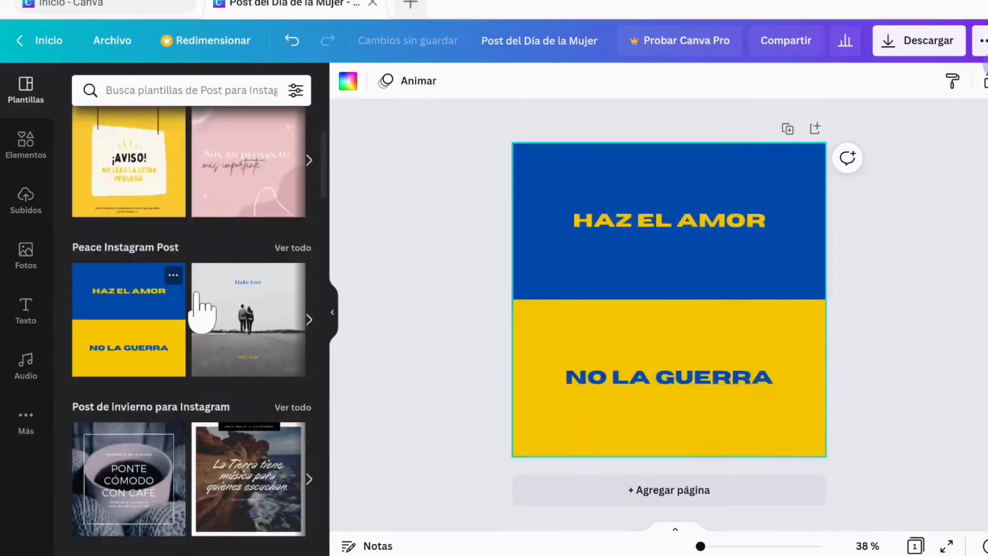
{"action": "mouse_move", "coordinate": [180, 151]}
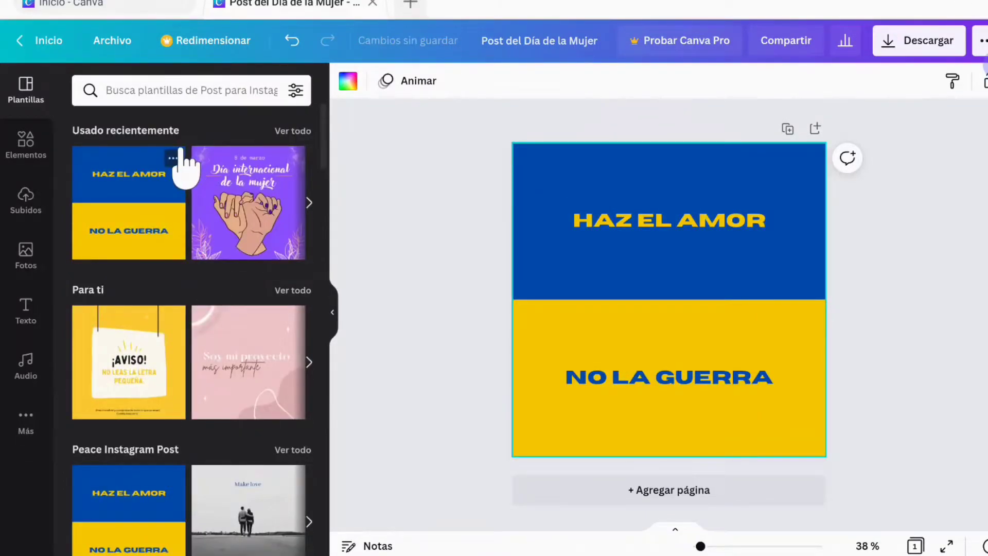
{"action": "scroll", "coordinate": [198, 391], "scroll_direction": "down", "scroll_amount": 2}
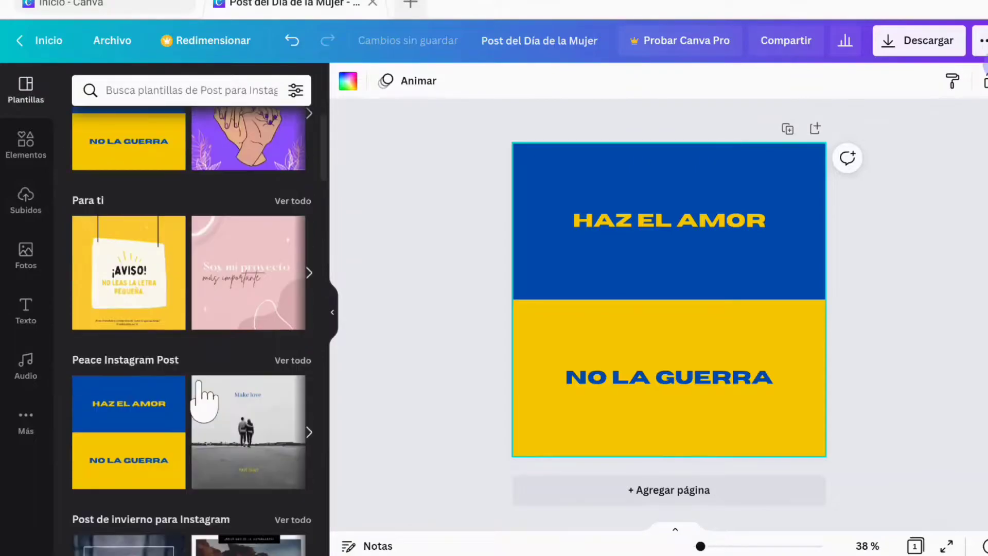
- Show all Peace Instagram Post templates and try the "PAZ" globe and "PRAY FOR UKRAINE / PRAY FOR PEACE" flag designs on the page
{"action": "left_click", "coordinate": [281, 360]}
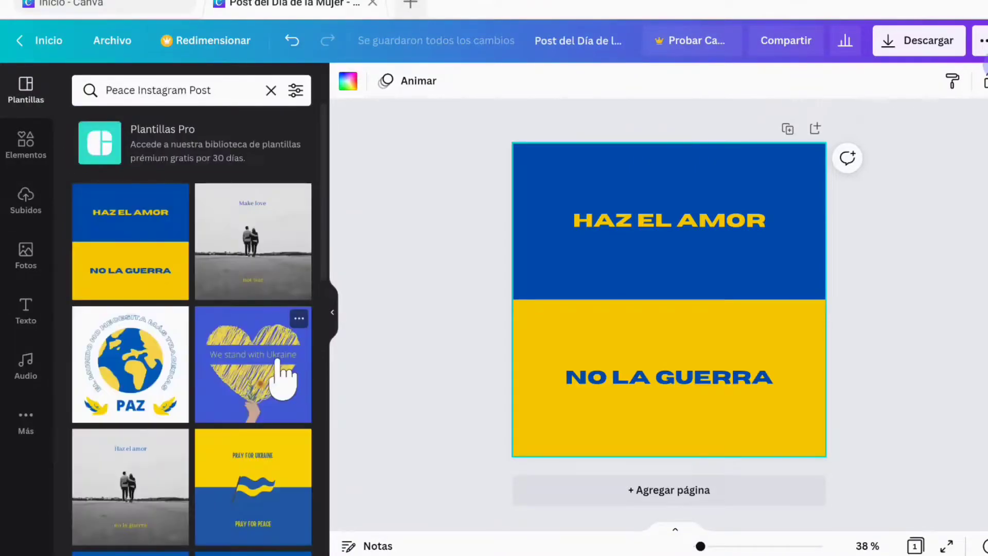
{"action": "left_click", "coordinate": [131, 375]}
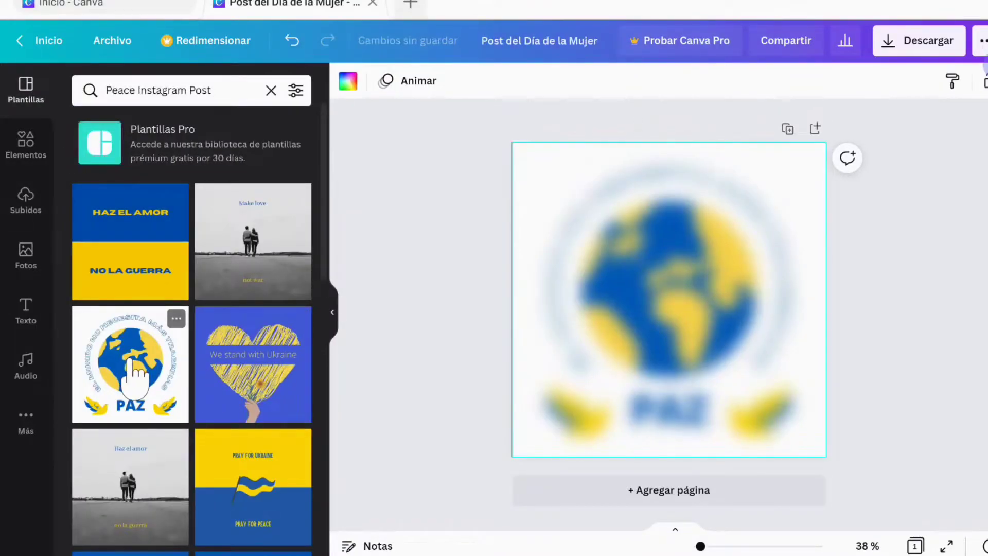
{"action": "scroll", "coordinate": [191, 373], "scroll_direction": "down", "scroll_amount": 2}
{"action": "left_click", "coordinate": [261, 363]}
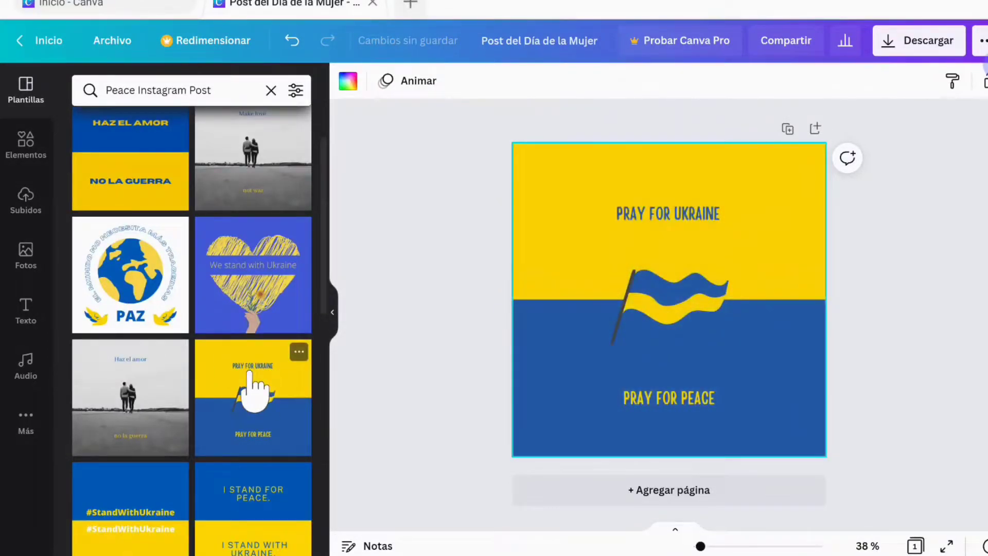
- Try the beige "PRAY FOR UKRAINE" ribbon template and the "NO WAR PLEASE" template on the page
{"action": "scroll", "coordinate": [272, 392], "scroll_direction": "down", "scroll_amount": 10}
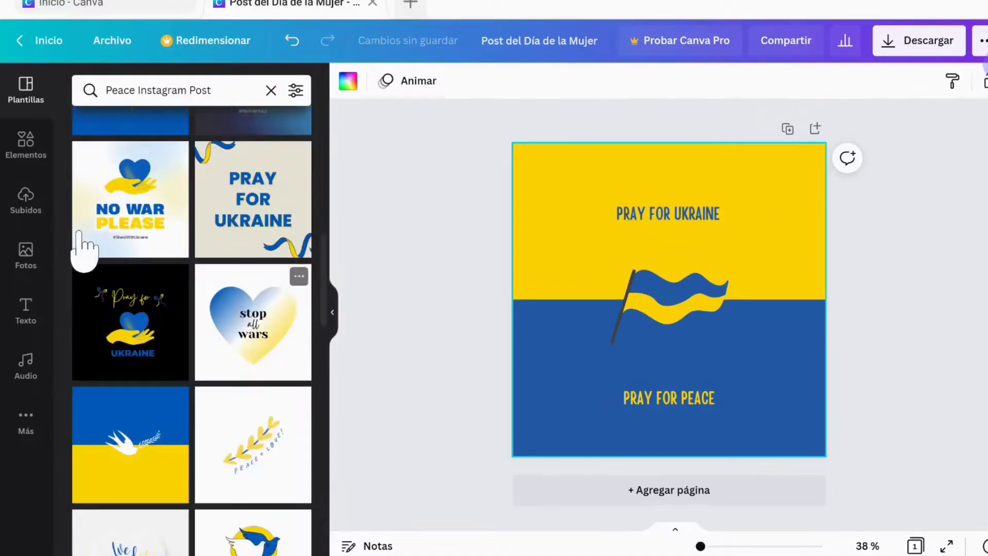
{"action": "left_click", "coordinate": [222, 215]}
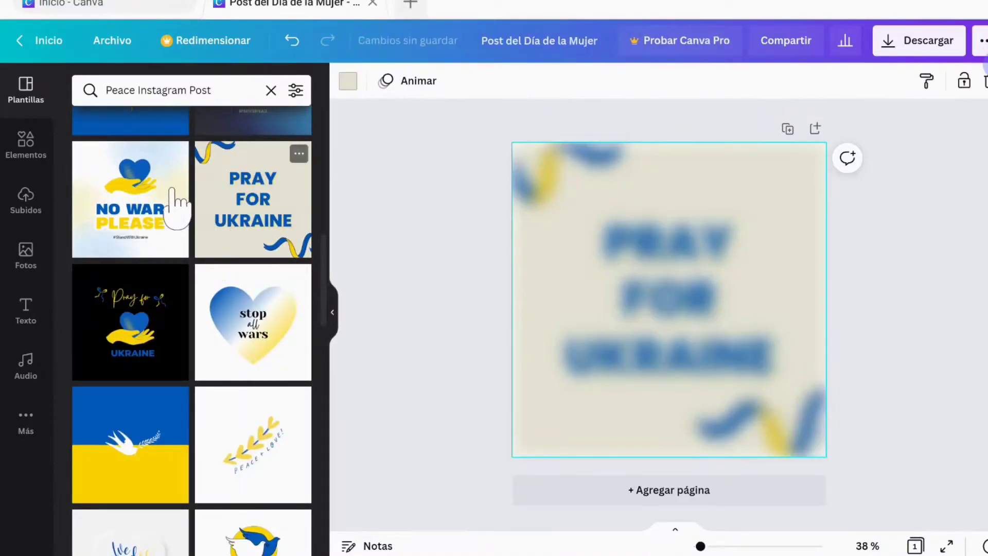
{"action": "left_click", "coordinate": [177, 195]}
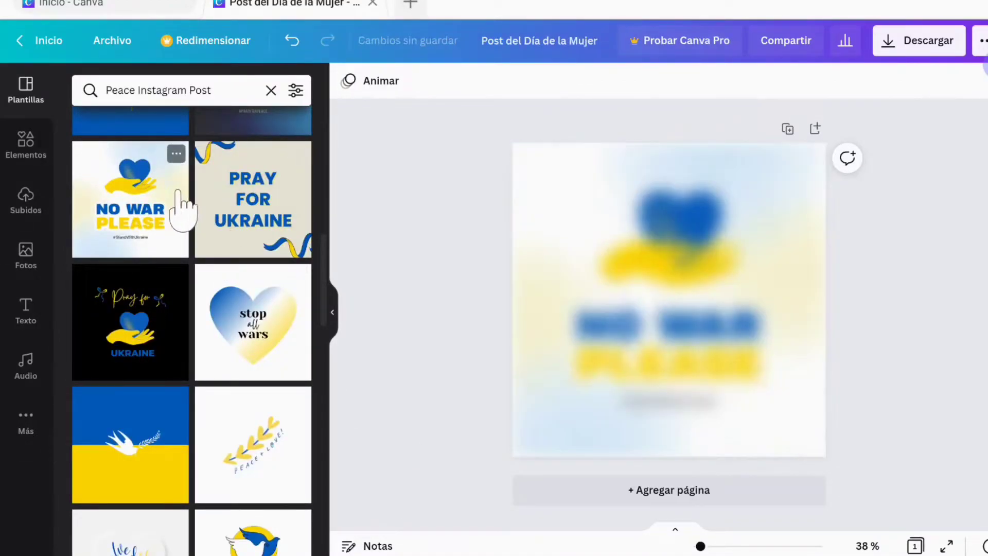
- Undo every applied template back to the blank page
{"action": "left_click", "coordinate": [291, 41]}
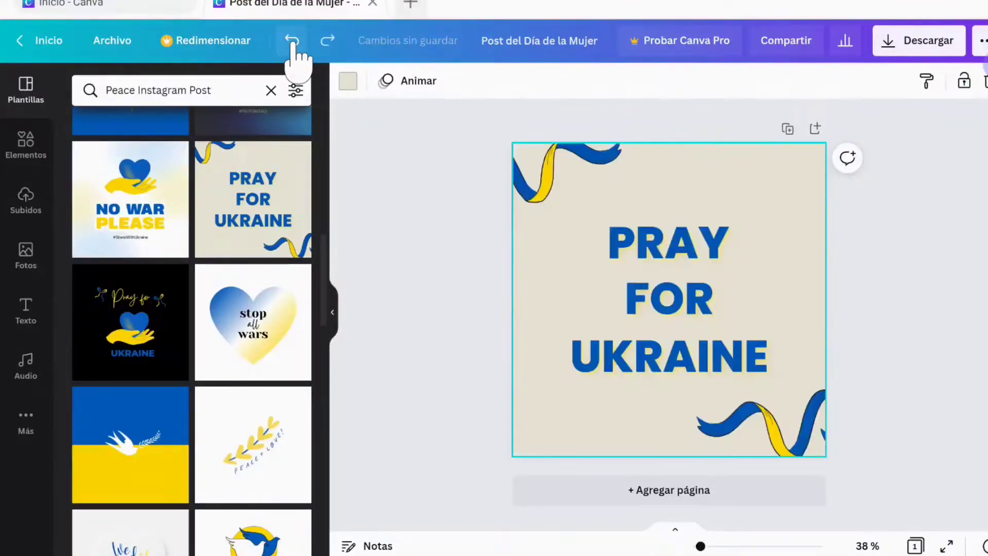
{"action": "left_click", "coordinate": [297, 49]}
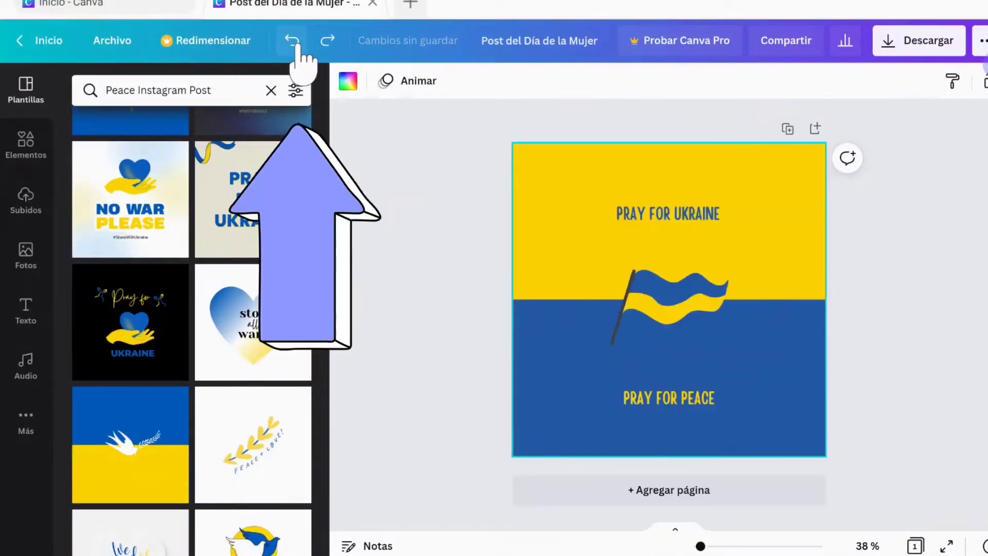
{"action": "left_click", "coordinate": [298, 49]}
{"action": "left_click", "coordinate": [298, 48]}
{"action": "left_click", "coordinate": [298, 49]}
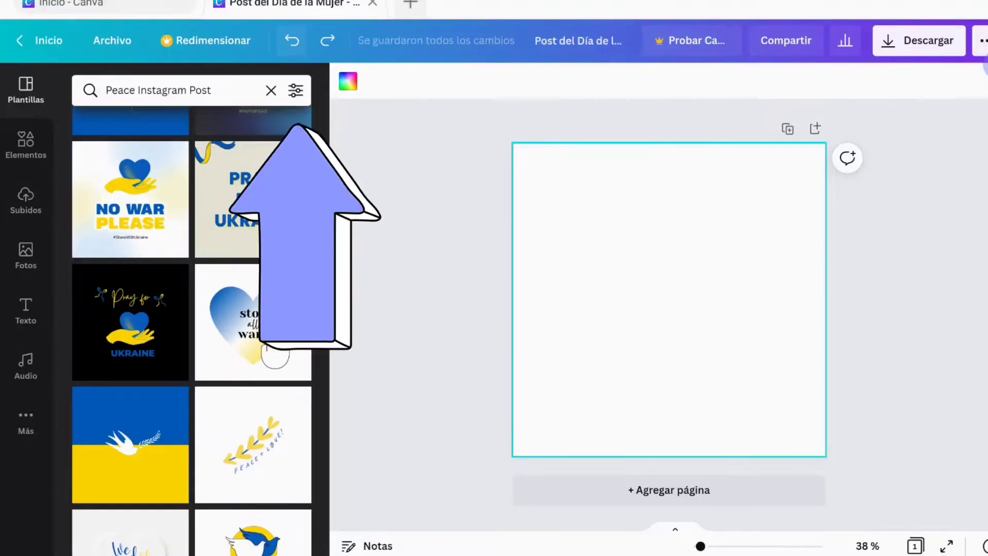
- Clear the "Peace Instagram Post" template search and browse the Instagram post template categories
{"action": "scroll", "coordinate": [265, 353], "scroll_direction": "up", "scroll_amount": 10}
{"action": "left_click", "coordinate": [271, 91]}
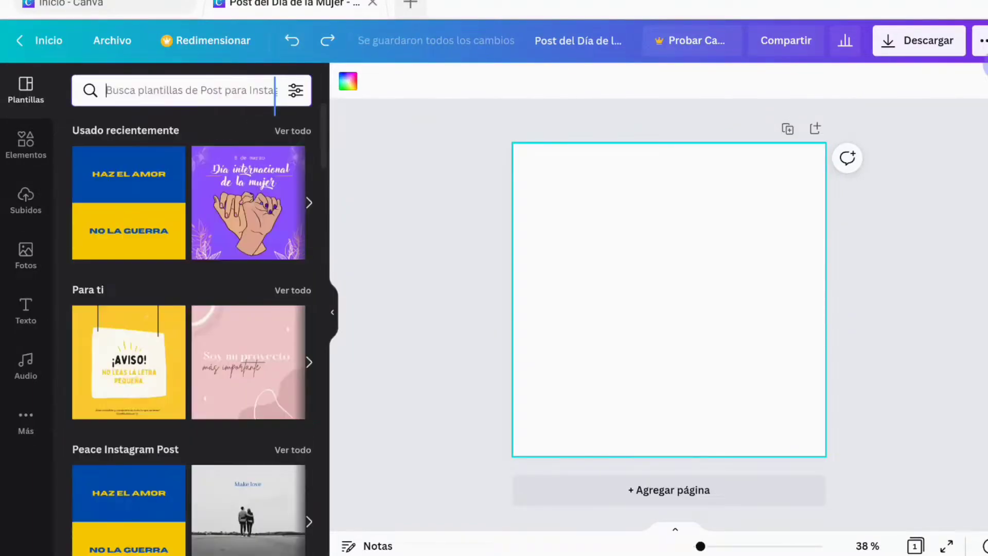
{"action": "scroll", "coordinate": [195, 323], "scroll_direction": "down", "scroll_amount": 10}
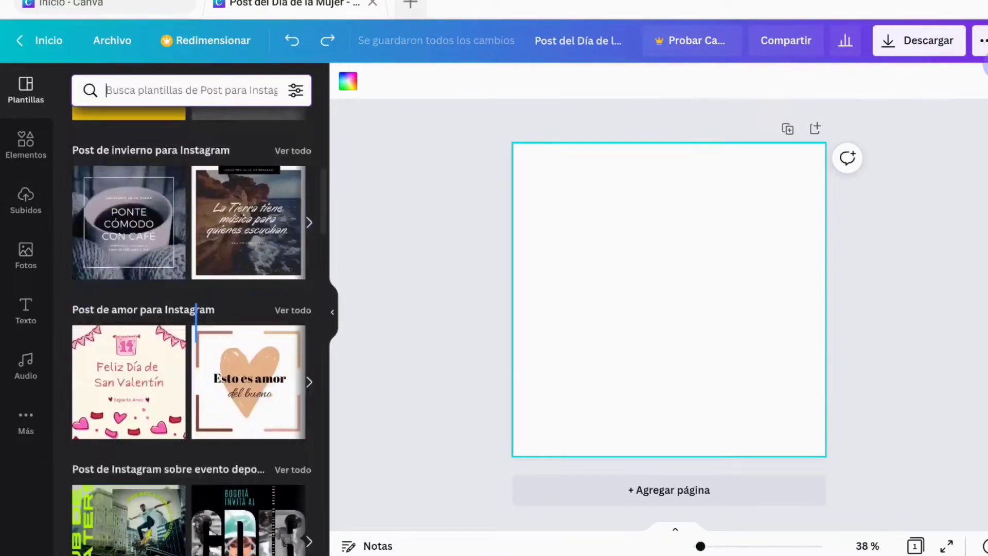
{"action": "scroll", "coordinate": [196, 323], "scroll_direction": "down", "scroll_amount": 5}
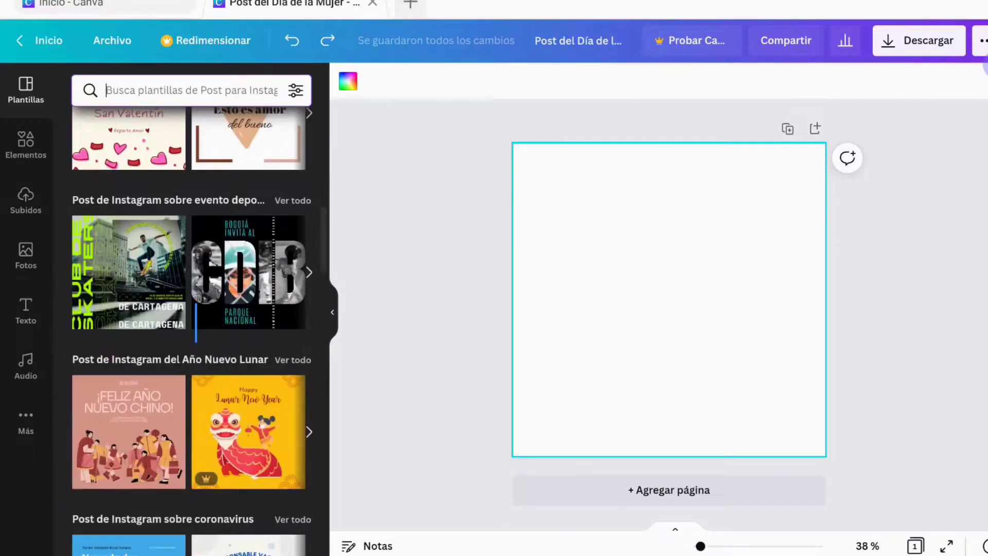
{"action": "scroll", "coordinate": [196, 323], "scroll_direction": "down", "scroll_amount": 8}
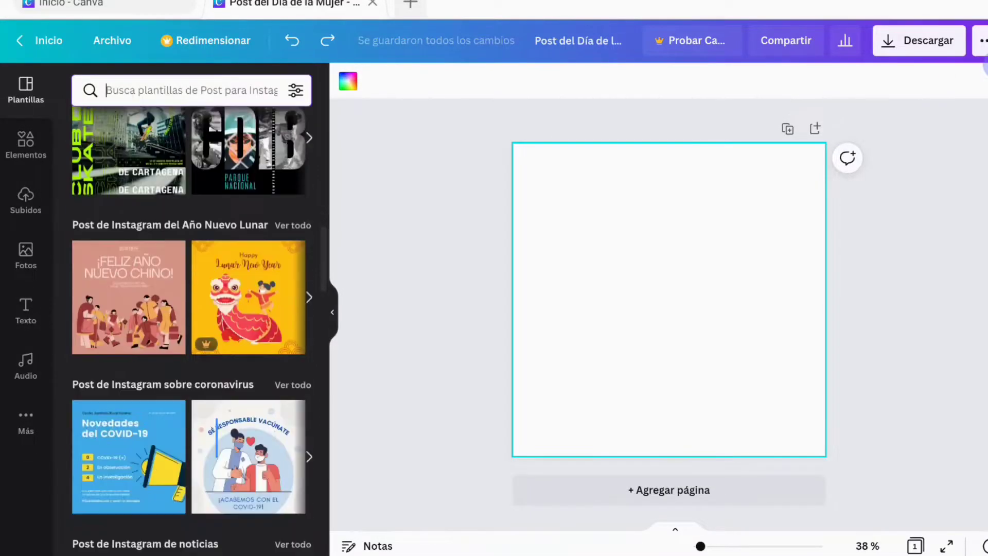
{"action": "scroll", "coordinate": [210, 431], "scroll_direction": "down", "scroll_amount": 10}
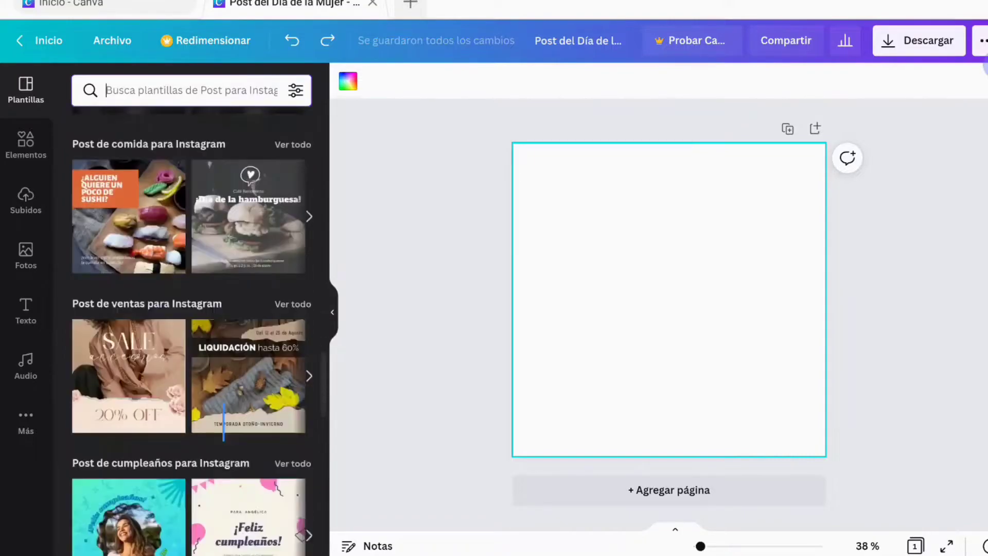
{"action": "scroll", "coordinate": [223, 422], "scroll_direction": "down", "scroll_amount": 10}
{"action": "scroll", "coordinate": [231, 257], "scroll_direction": "up", "scroll_amount": 20}
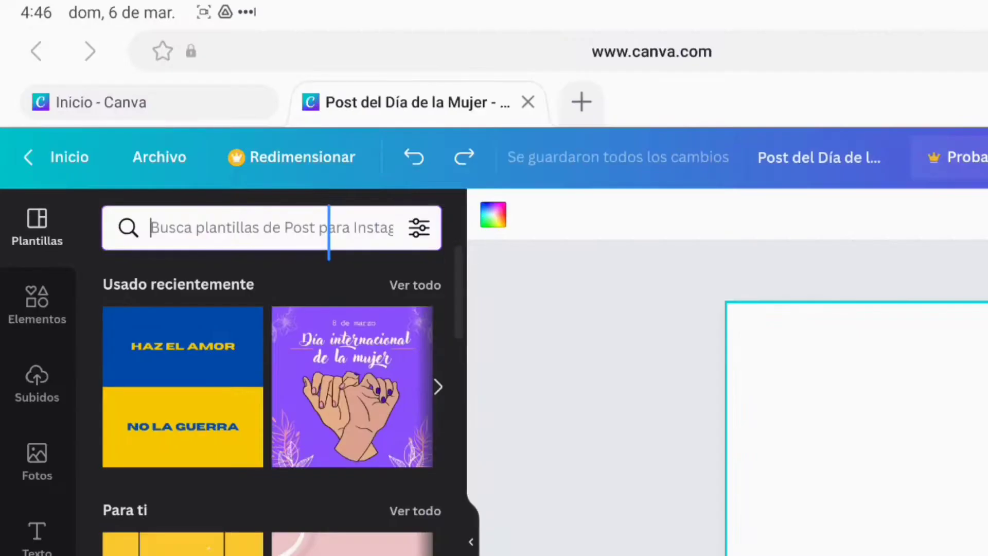
- Search the Instagram post templates for "día de la mujer" and browse the matching designs
{"action": "type", "text": "día de la "}
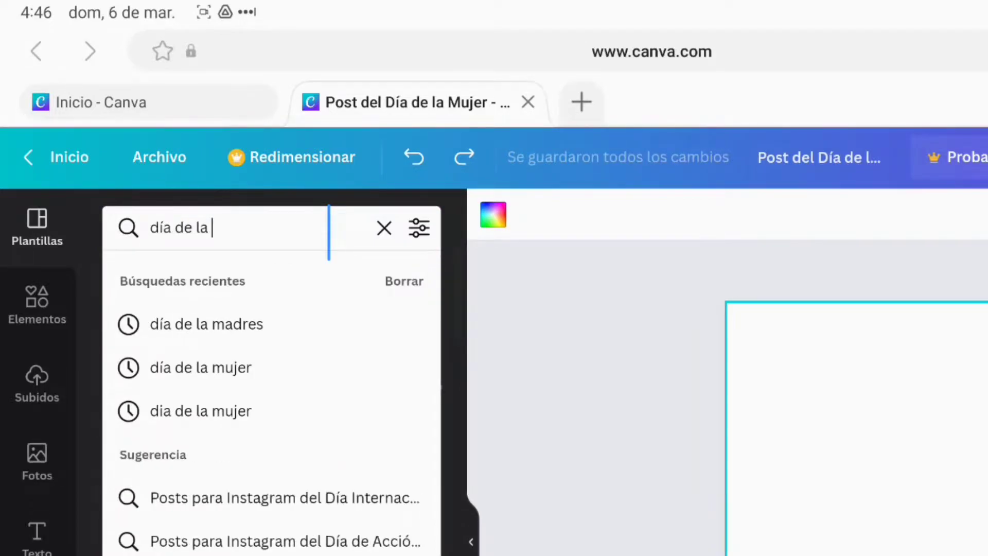
{"action": "type", "text": "mujer"}
{"action": "key", "text": "Return"}
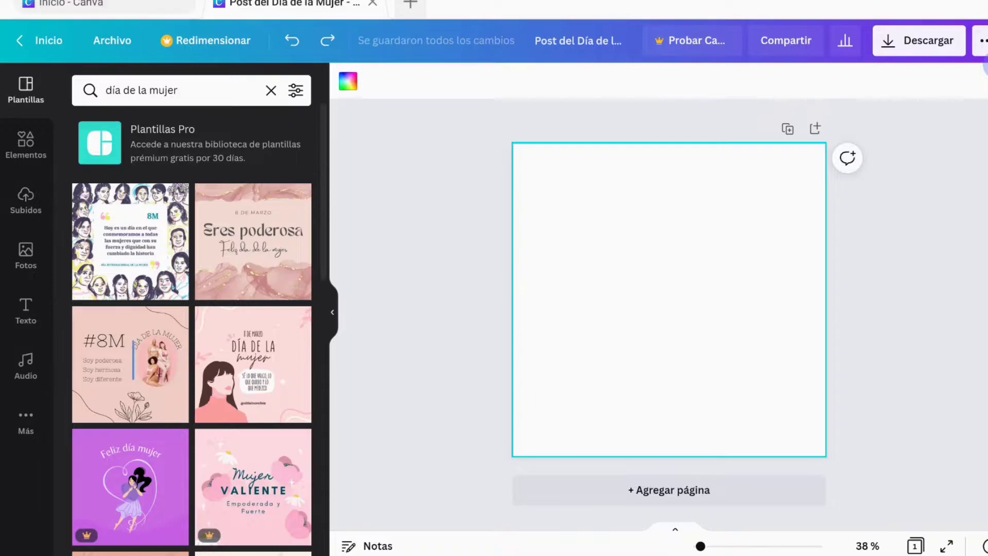
{"action": "scroll", "coordinate": [191, 329], "scroll_direction": "down", "scroll_amount": 10}
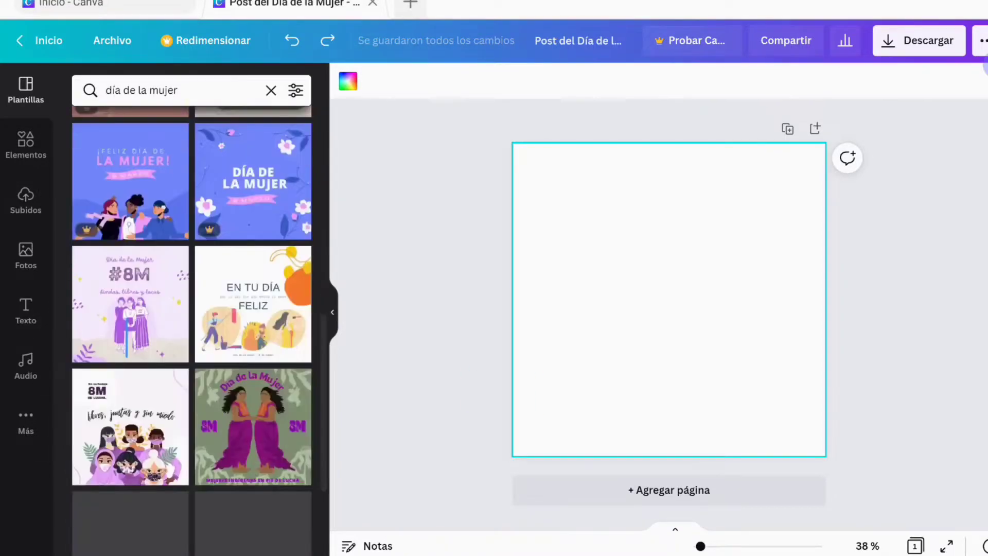
{"action": "scroll", "coordinate": [192, 329], "scroll_direction": "down", "scroll_amount": 5}
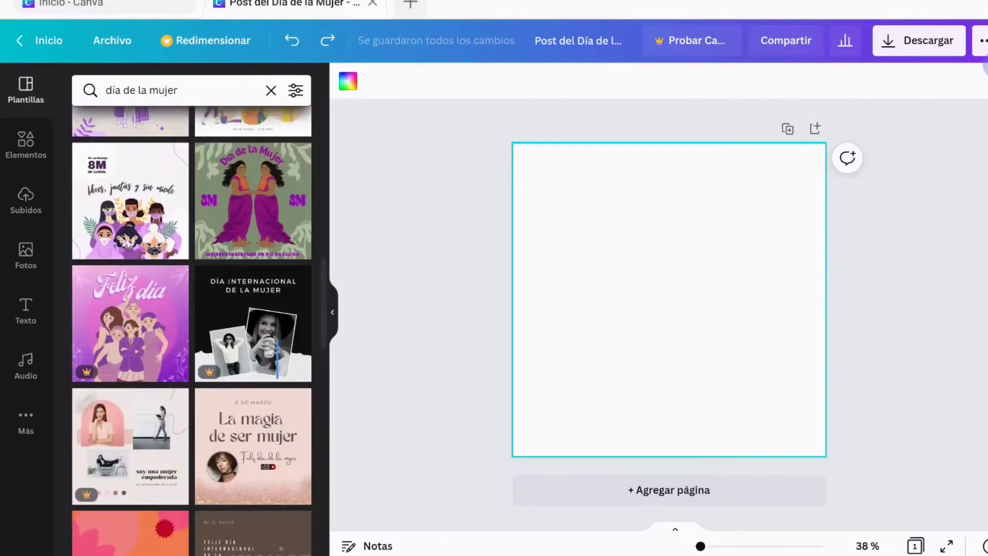
{"action": "scroll", "coordinate": [276, 360], "scroll_direction": "down", "scroll_amount": 2}
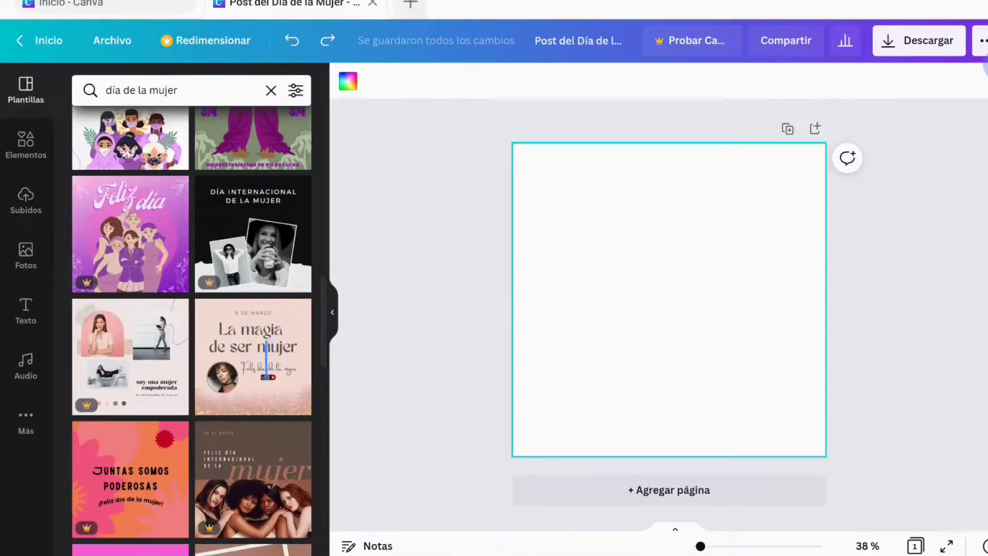
{"action": "scroll", "coordinate": [259, 360], "scroll_direction": "down", "scroll_amount": 5}
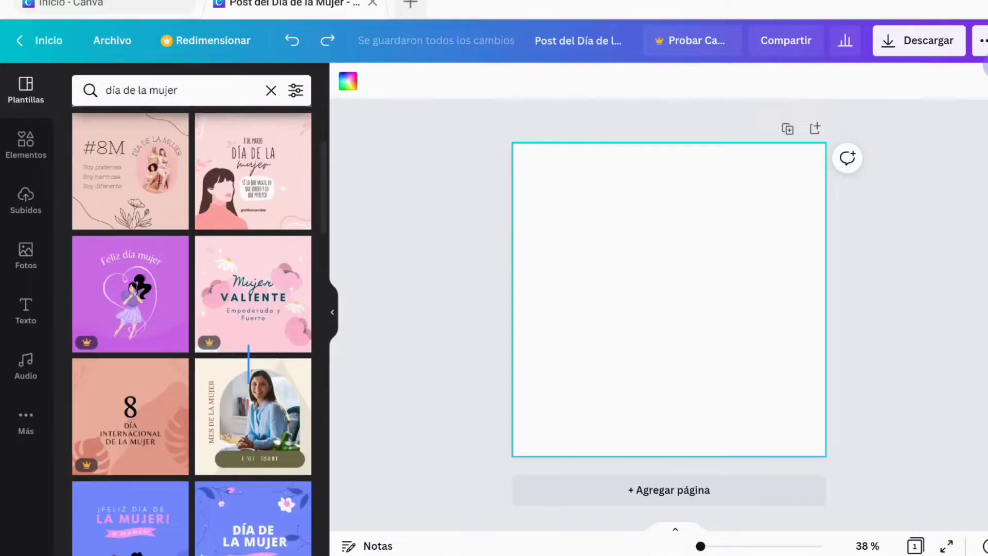
- Preview and close the premium purple "Feliz día mujer" template, and apply the white "8M libres, juntas y sin miedo" template to the page
{"action": "left_click", "coordinate": [118, 275]}
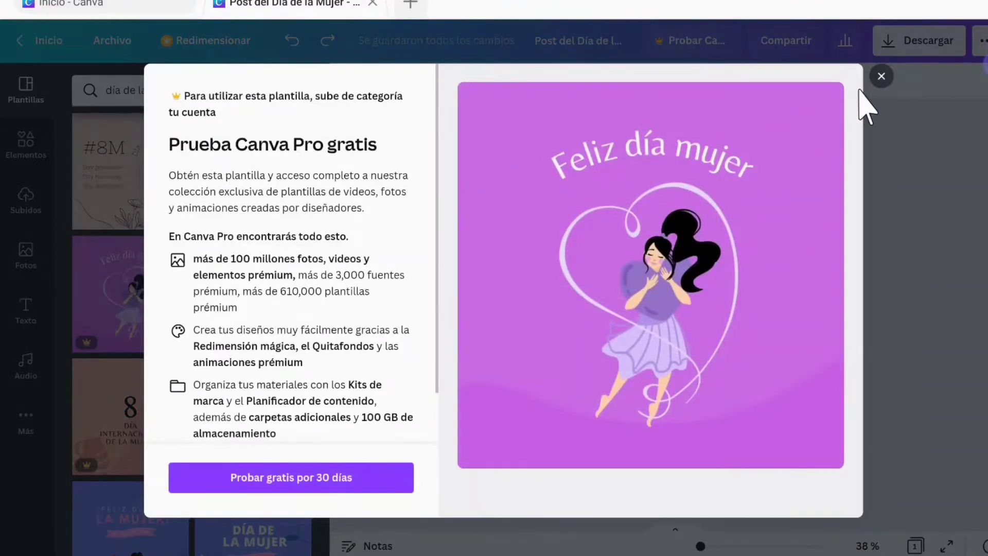
{"action": "left_click", "coordinate": [881, 77]}
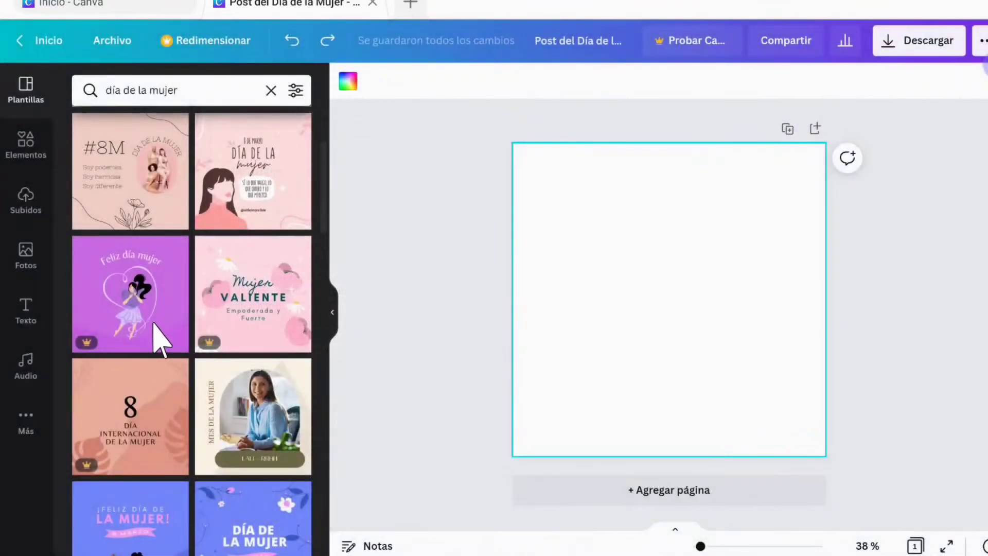
{"action": "scroll", "coordinate": [165, 328], "scroll_direction": "down", "scroll_amount": 5}
{"action": "scroll", "coordinate": [175, 329], "scroll_direction": "down", "scroll_amount": 2}
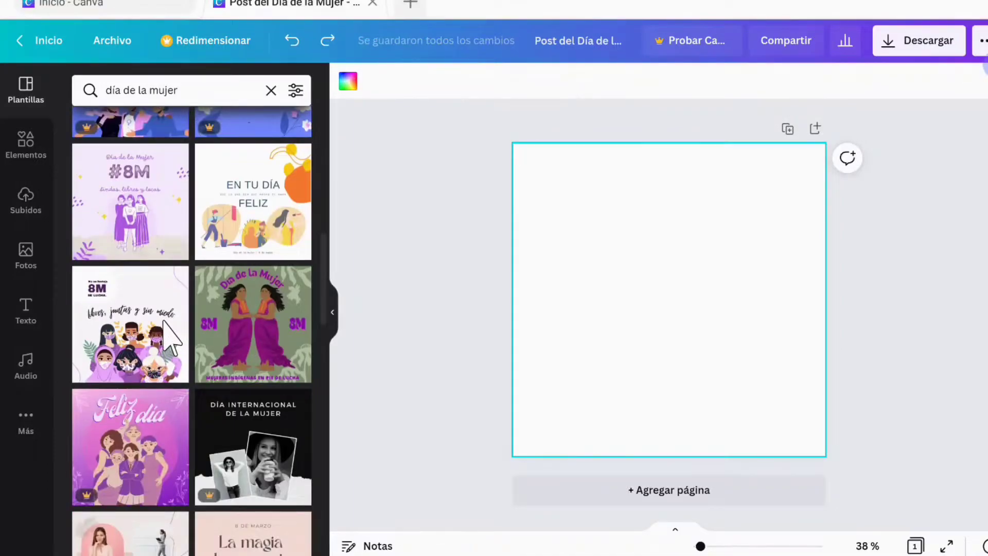
{"action": "scroll", "coordinate": [164, 321], "scroll_direction": "down", "scroll_amount": 2}
{"action": "left_click", "coordinate": [130, 260]}
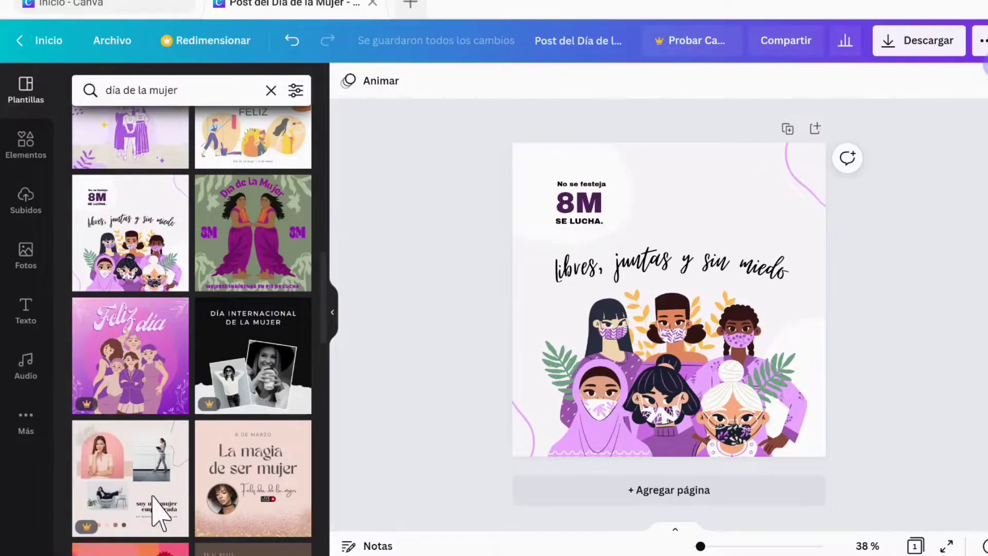
- Collapse and reopen the side panel, and look through the element categories from lines and shapes down to frames and grids
{"action": "left_click", "coordinate": [333, 310]}
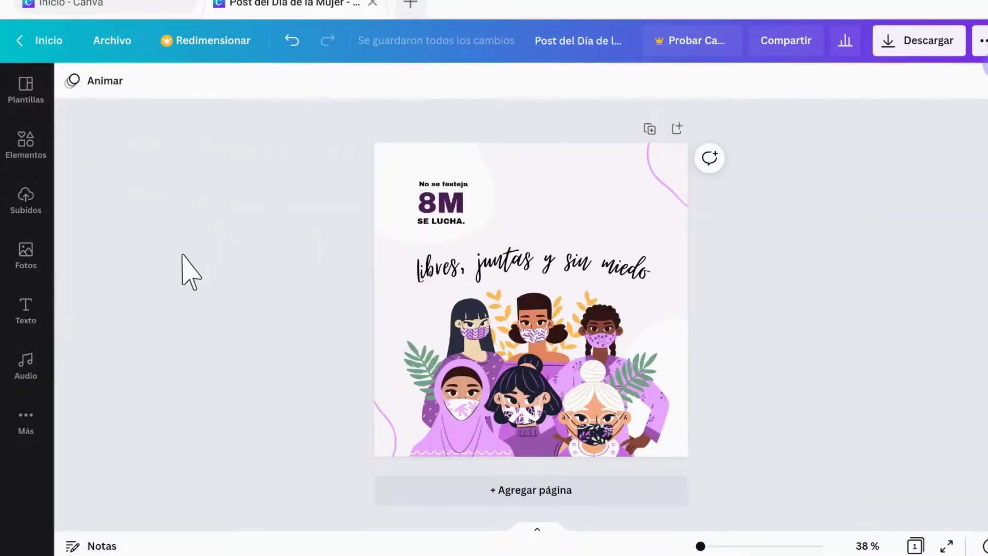
{"action": "left_click", "coordinate": [26, 96]}
{"action": "left_click", "coordinate": [40, 155]}
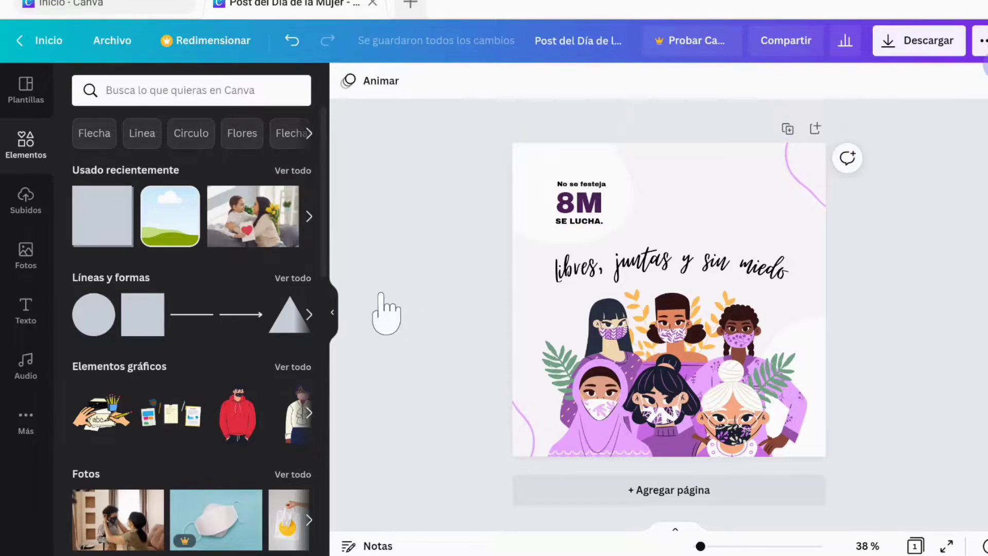
{"action": "scroll", "coordinate": [292, 304], "scroll_direction": "down", "scroll_amount": 4}
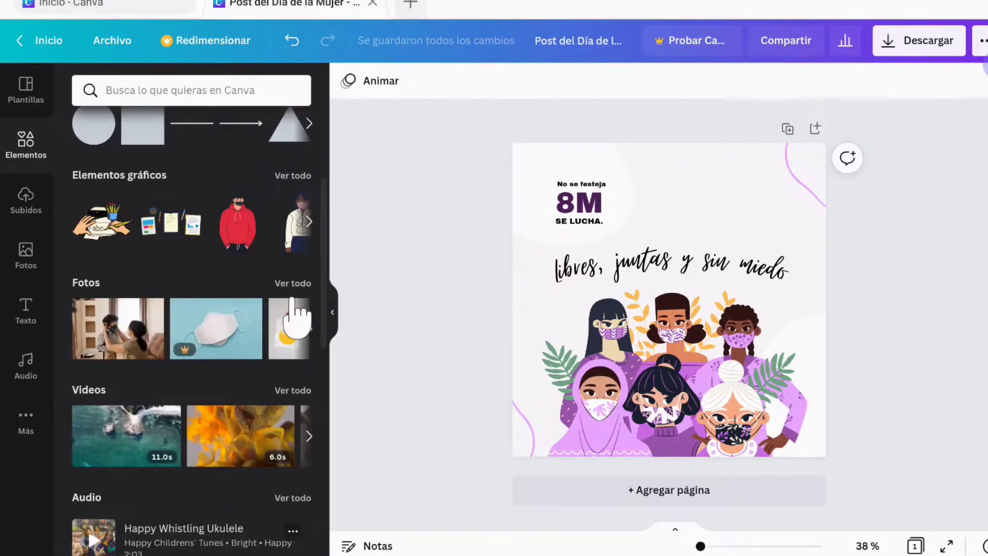
{"action": "scroll", "coordinate": [293, 315], "scroll_direction": "down", "scroll_amount": 10}
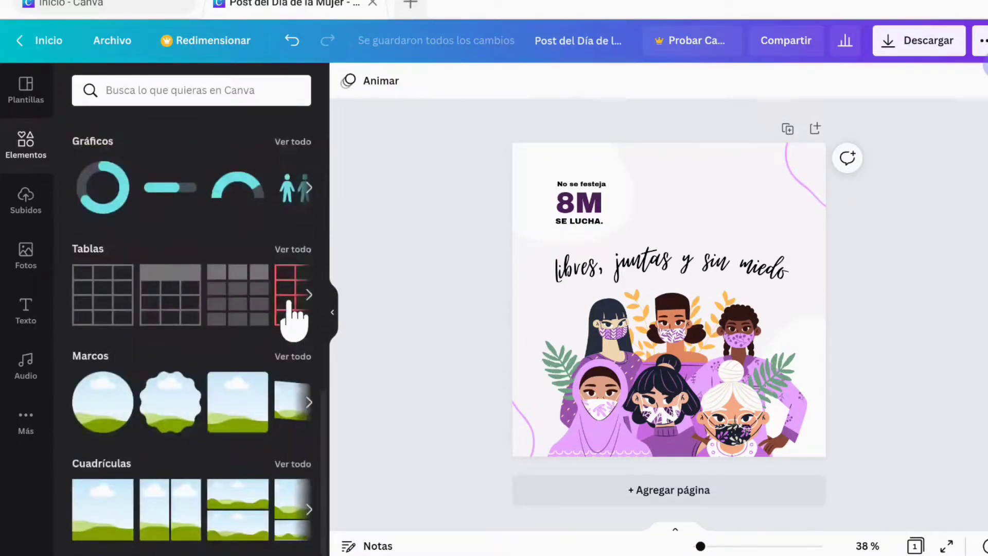
{"action": "scroll", "coordinate": [242, 422], "scroll_direction": "up", "scroll_amount": 10}
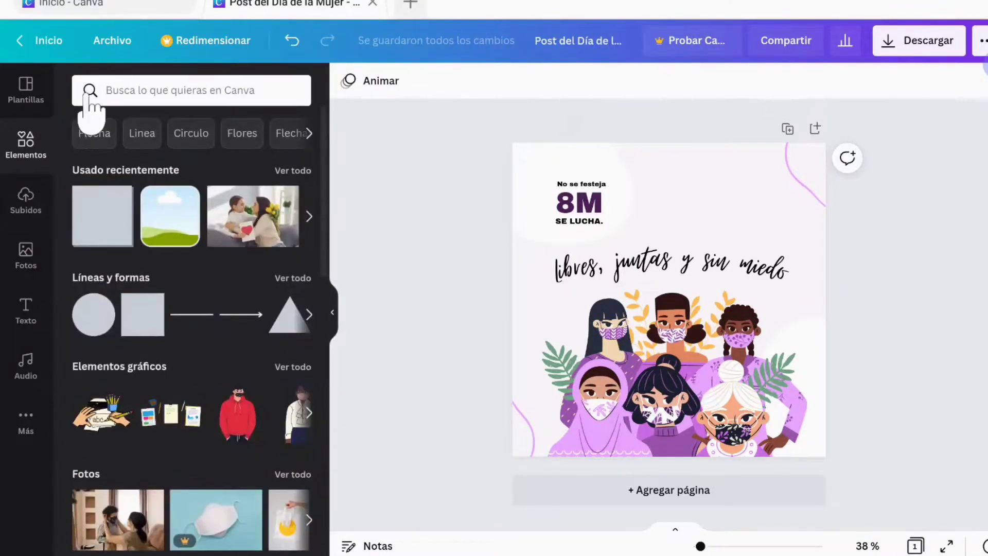
- Search the elements for "lucha" and add the grey crossed swords with orange hilts to the page
{"action": "left_click", "coordinate": [127, 90]}
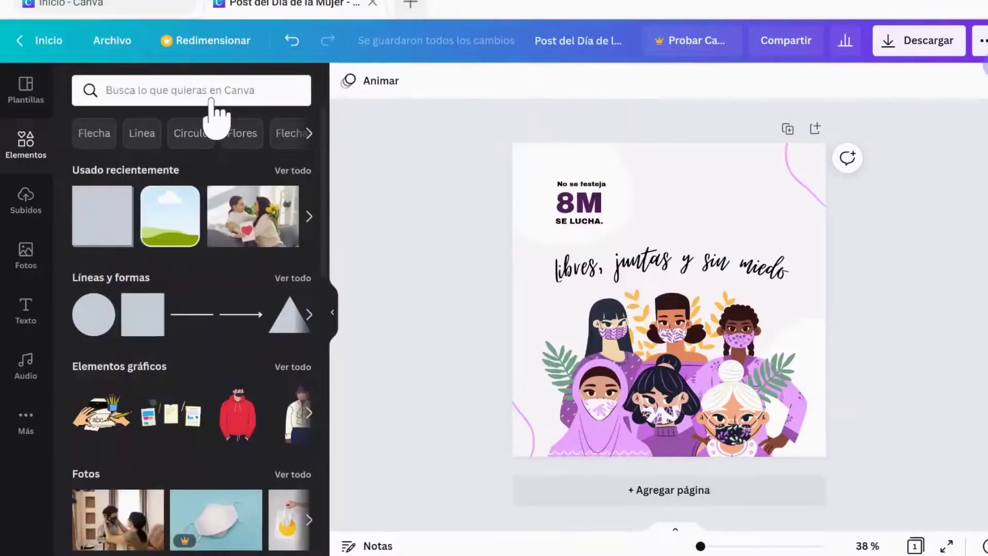
{"action": "left_click", "coordinate": [182, 88]}
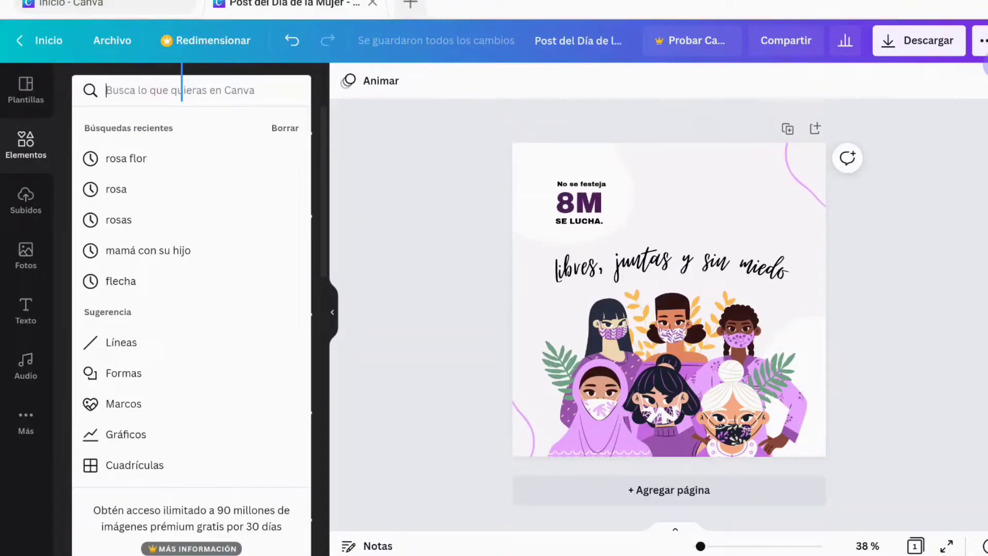
{"action": "type", "text": "lucha"}
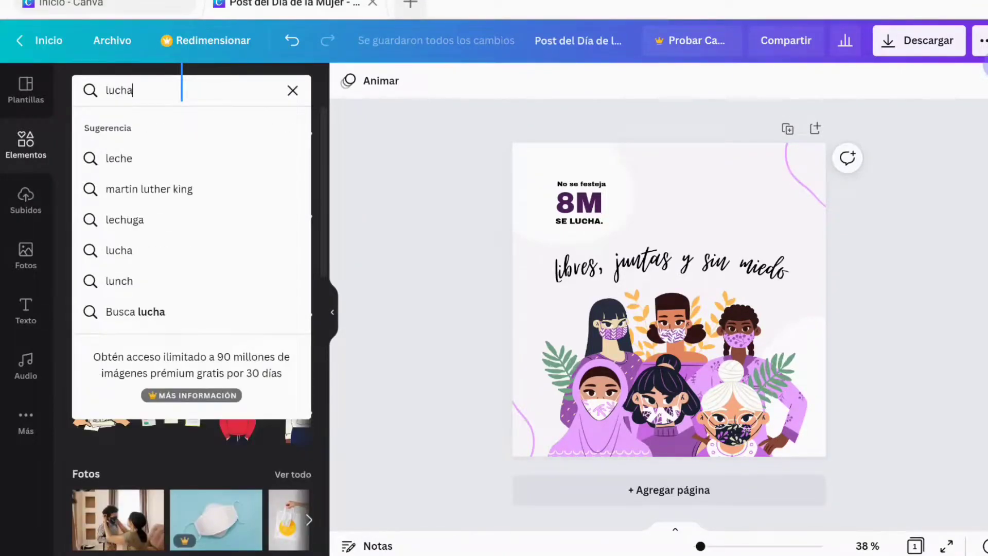
{"action": "key", "text": "Return"}
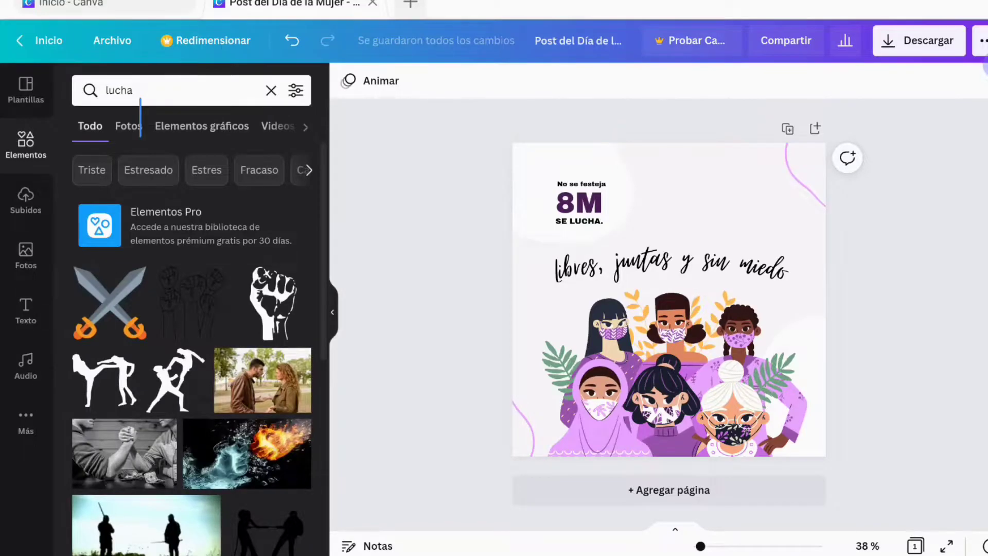
{"action": "left_click", "coordinate": [109, 303]}
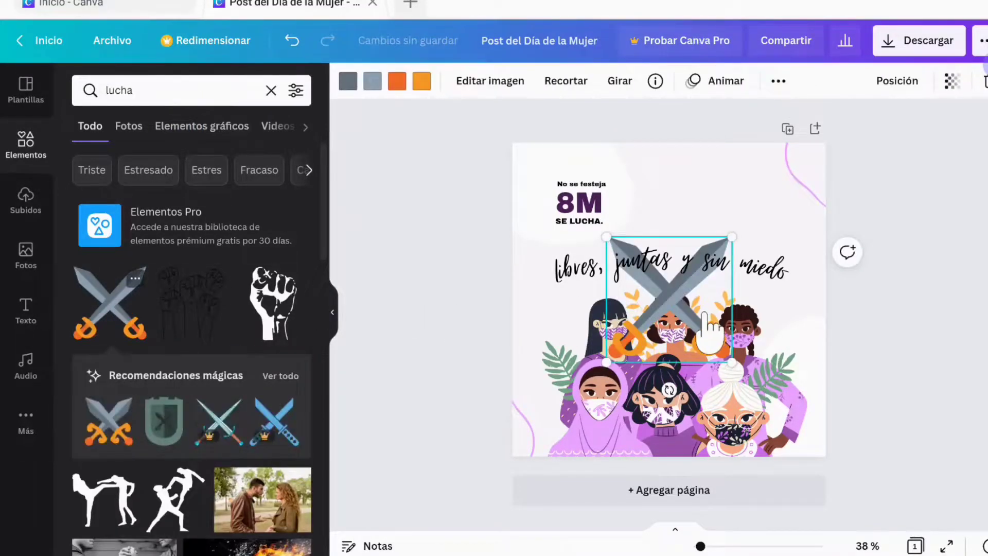
- Place the crossed swords beside the "8M SE LUCHA." text and shrink them to about 159 by 159
{"action": "left_click_drag", "start_coordinate": [669, 299], "coordinate": [722, 201]}
{"action": "left_click_drag", "start_coordinate": [782, 144], "coordinate": [771, 187]}
{"action": "left_click_drag", "start_coordinate": [761, 267], "coordinate": [653, 219]}
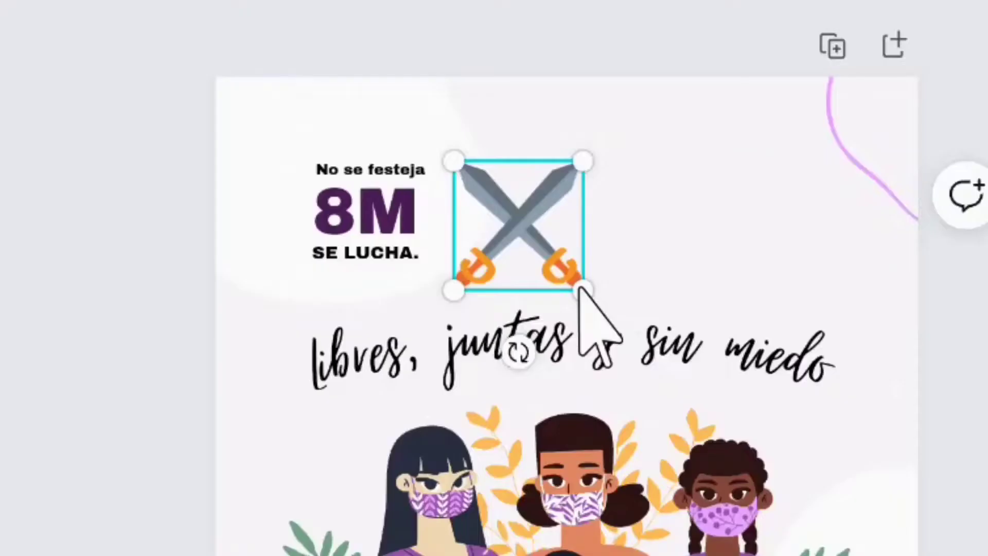
{"action": "left_click_drag", "start_coordinate": [676, 237], "coordinate": [671, 231]}
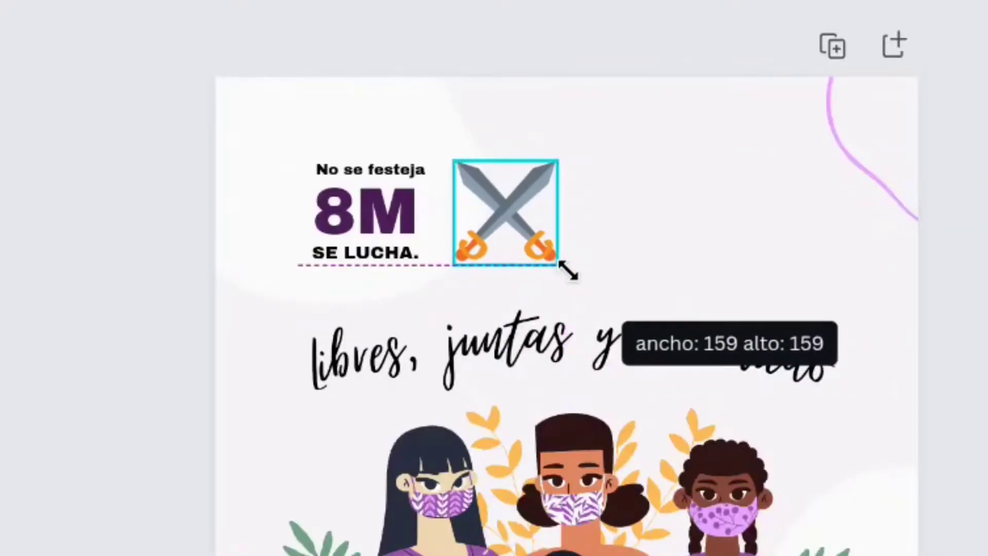
{"action": "left_click_drag", "start_coordinate": [568, 271], "coordinate": [564, 267]}
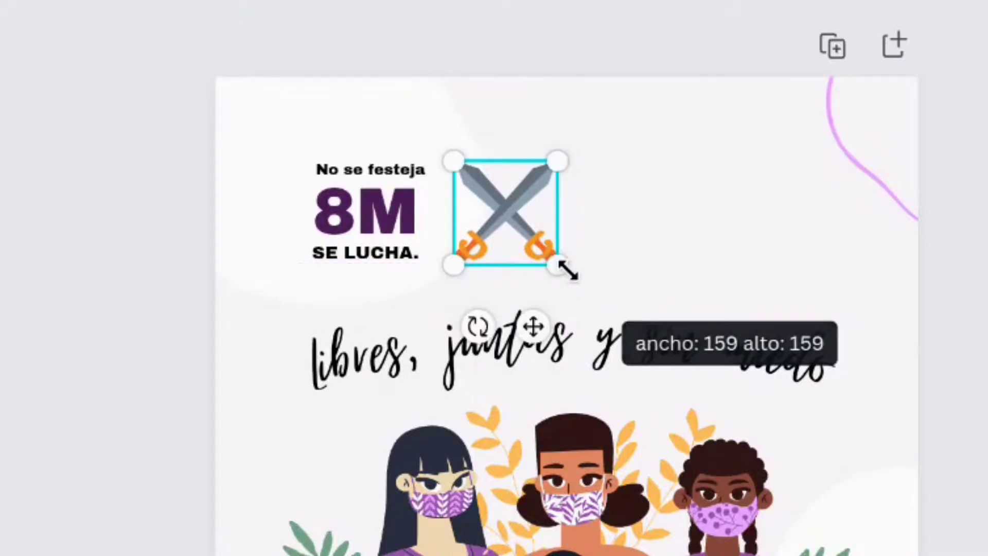
- Select the women illustration, the pale corner shape, the background and the swords in turn to examine the editing options for each
{"action": "left_click", "coordinate": [640, 245]}
{"action": "left_click", "coordinate": [485, 220]}
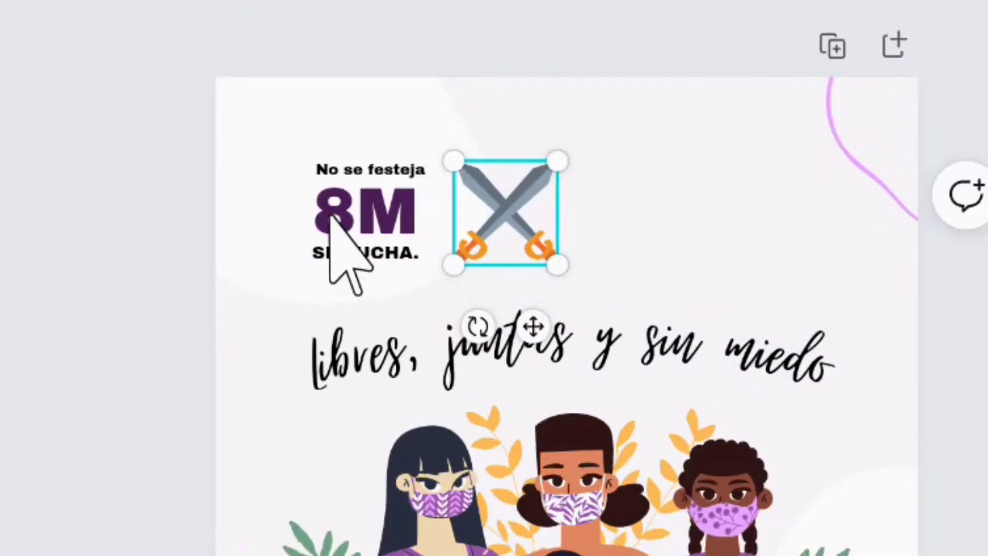
{"action": "left_click", "coordinate": [369, 221]}
{"action": "left_click", "coordinate": [478, 214]}
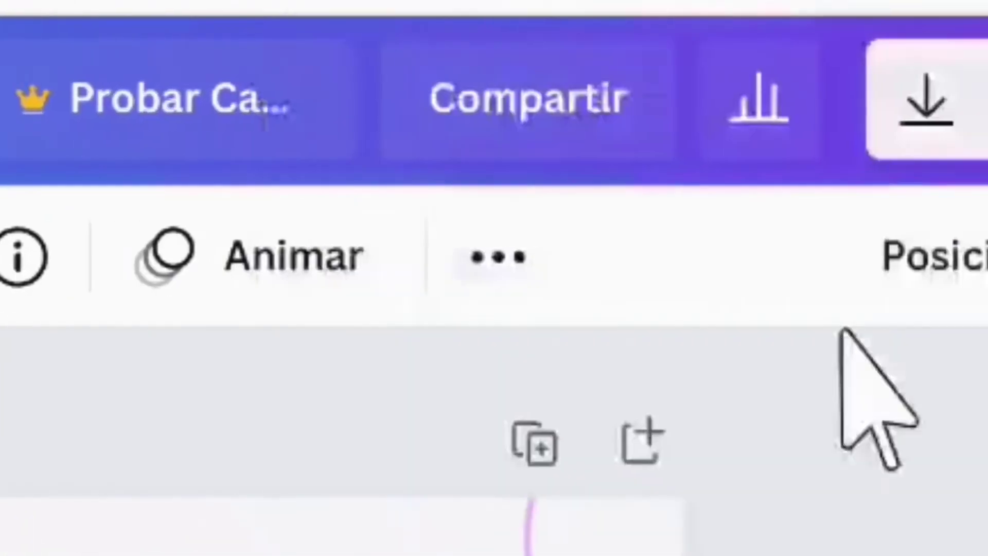
{"action": "left_click", "coordinate": [674, 346]}
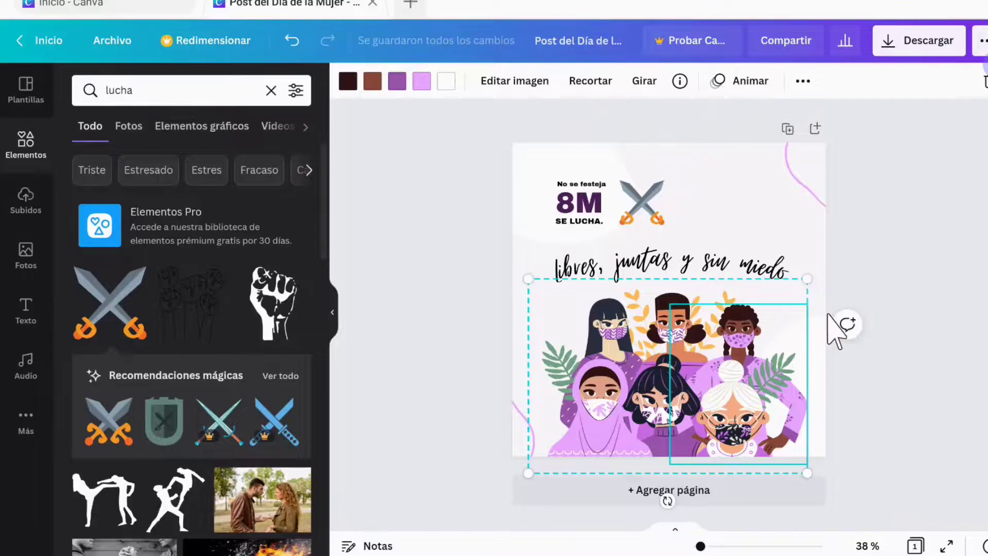
{"action": "key", "text": "Tab"}
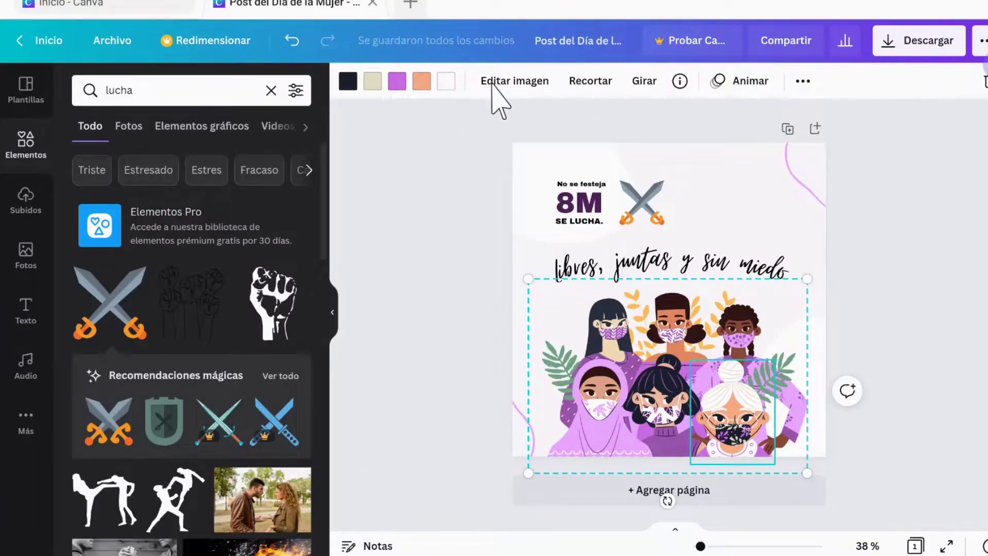
{"action": "left_click", "coordinate": [557, 203]}
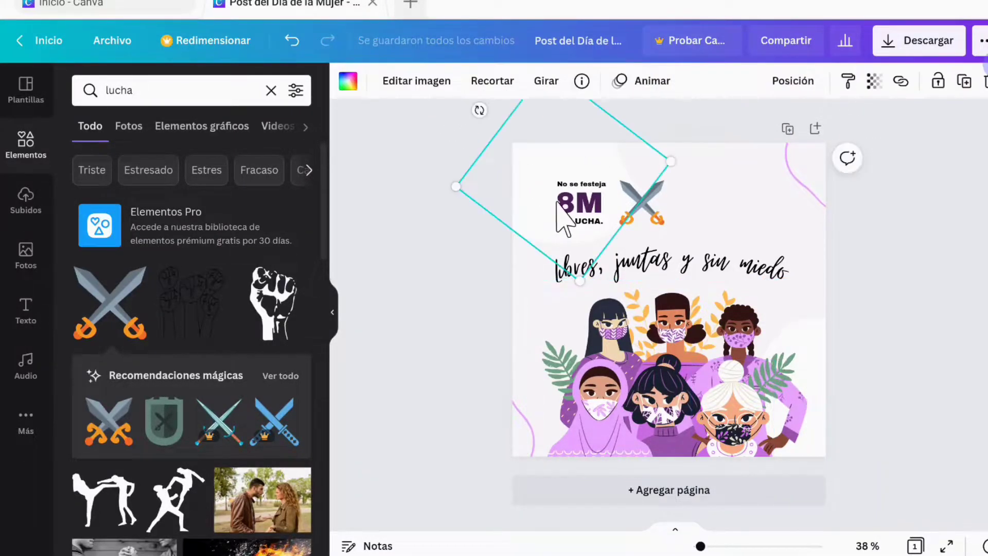
{"action": "left_click", "coordinate": [746, 227]}
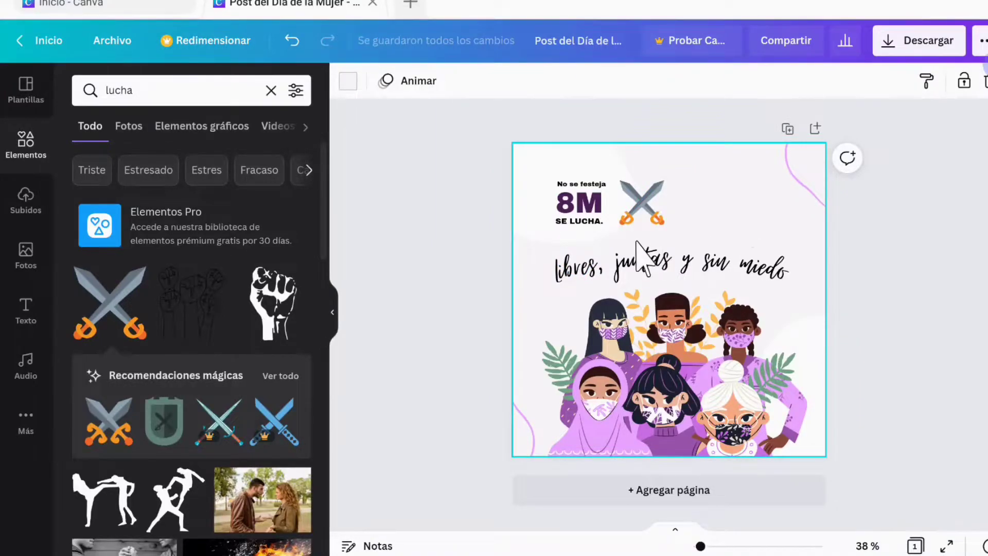
{"action": "left_click", "coordinate": [642, 222]}
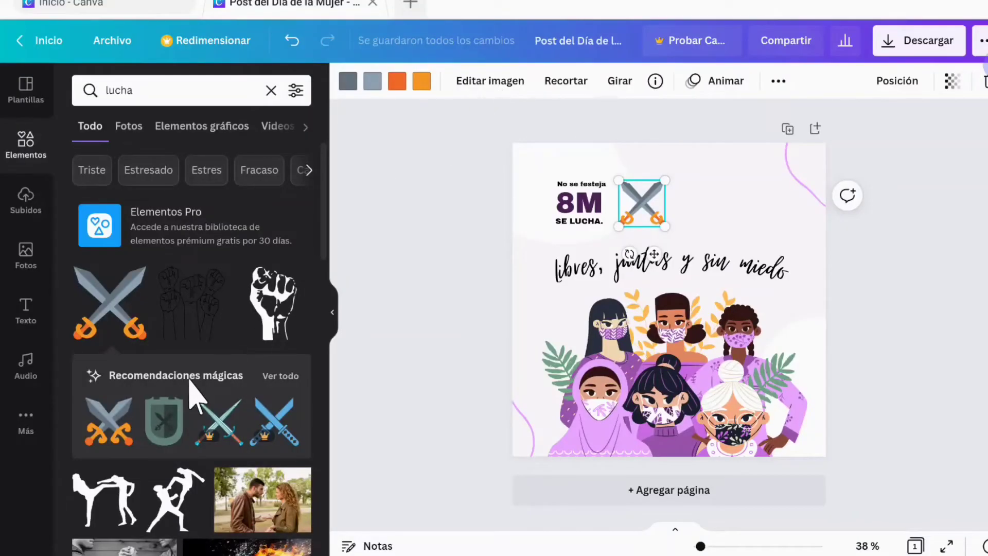
- Add the premium teal crossed swords from the magic recommendations and shrink them to match beside the grey swords
{"action": "scroll", "coordinate": [192, 392], "scroll_direction": "down", "scroll_amount": 2}
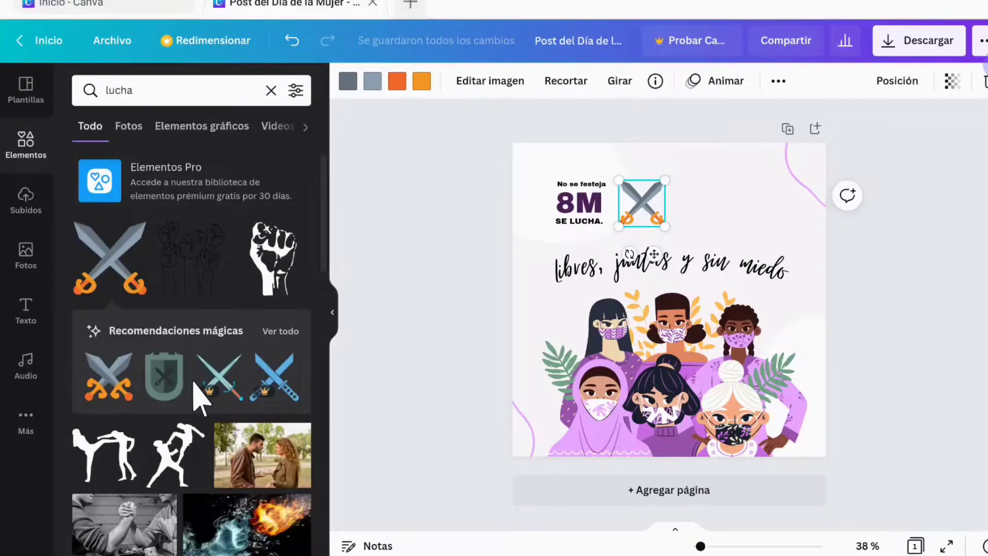
{"action": "left_click", "coordinate": [224, 334]}
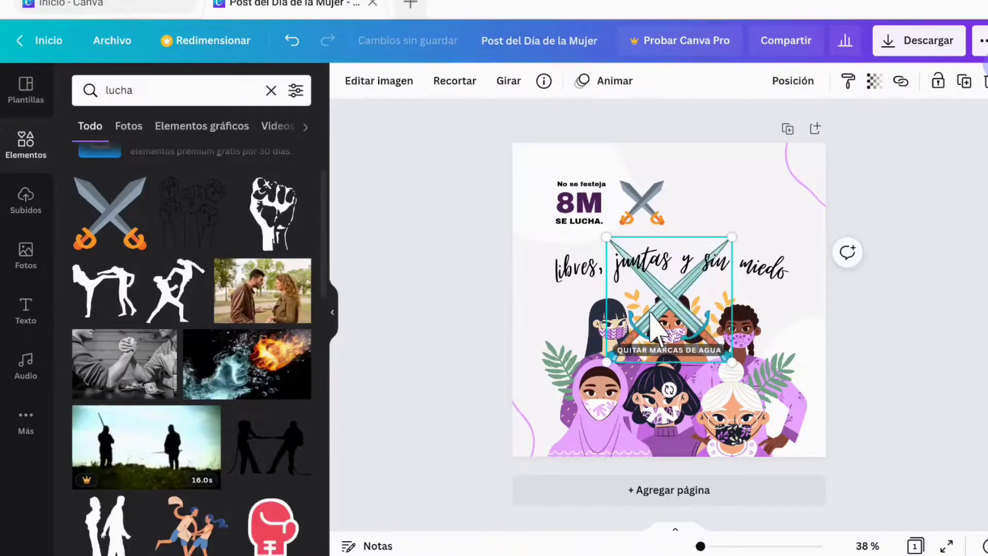
{"action": "left_click_drag", "start_coordinate": [704, 260], "coordinate": [730, 247]}
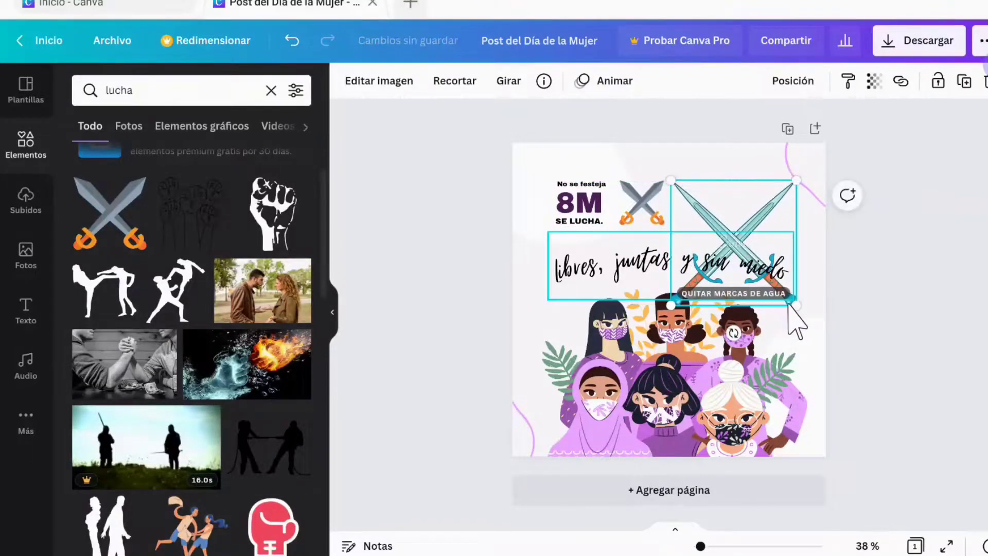
{"action": "left_click_drag", "start_coordinate": [795, 304], "coordinate": [741, 219]}
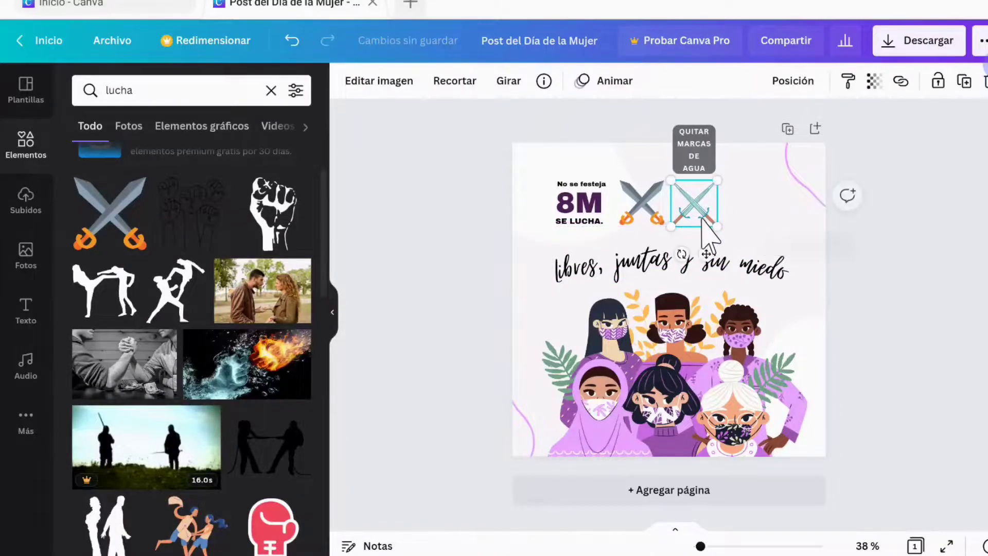
{"action": "right_click", "coordinate": [706, 210]}
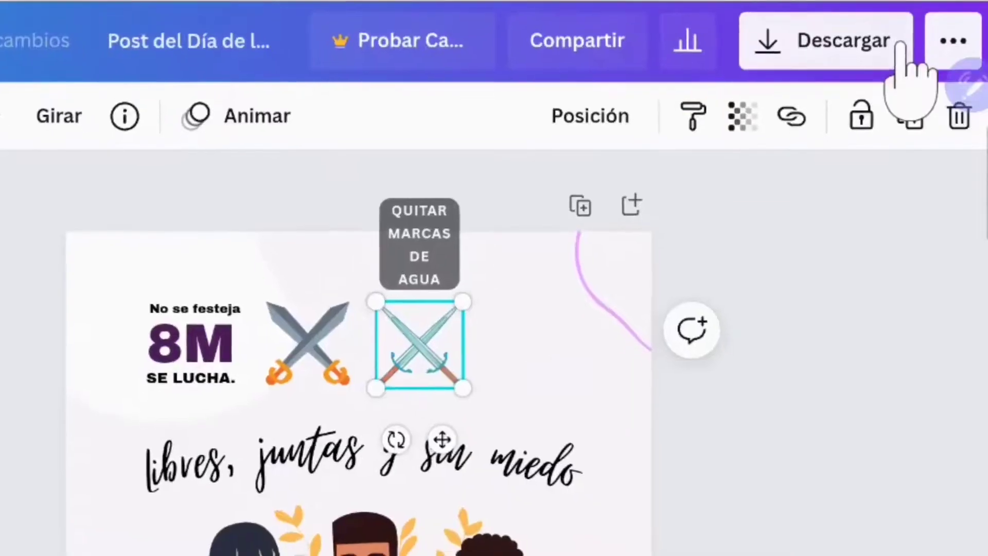
- Add the premium video of two silhouetted sword fighters to the page and expand the premium elements' cost breakdown in the download options
{"action": "left_click", "coordinate": [919, 40]}
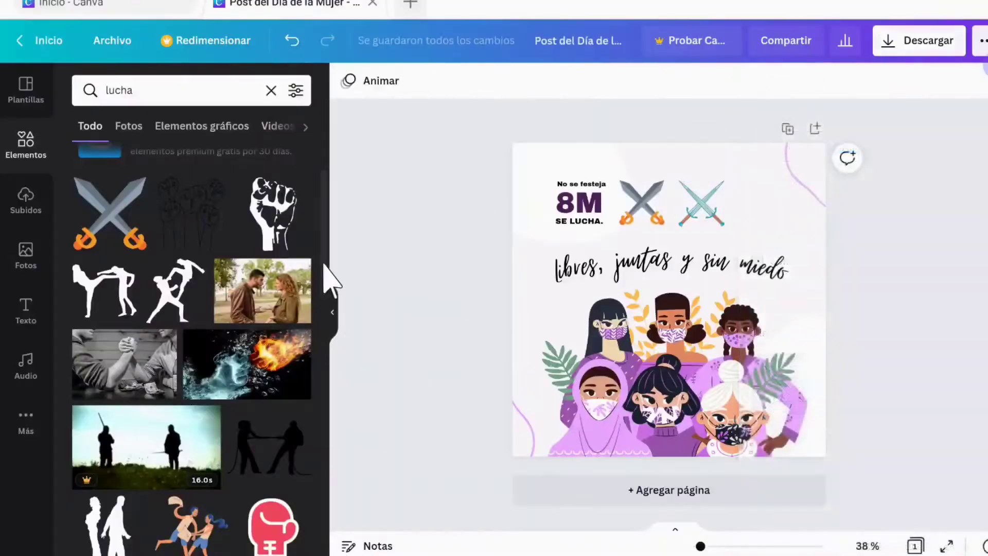
{"action": "scroll", "coordinate": [219, 339], "scroll_direction": "down", "scroll_amount": 5}
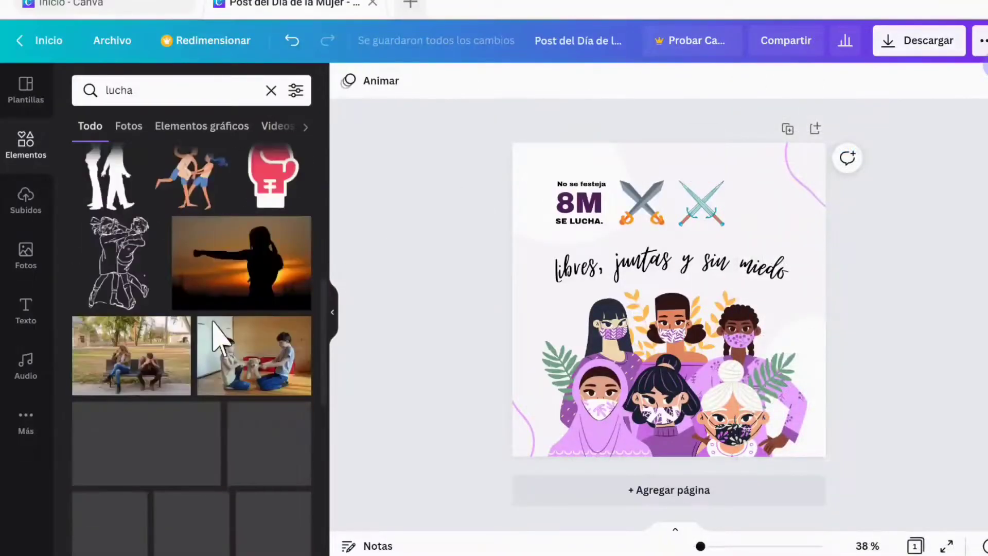
{"action": "scroll", "coordinate": [221, 337], "scroll_direction": "up", "scroll_amount": 5}
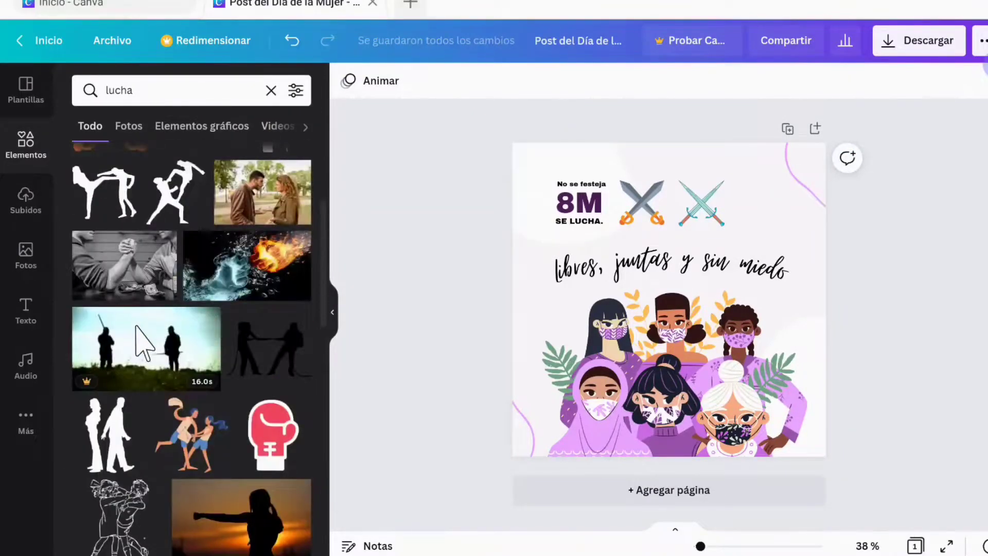
{"action": "left_click", "coordinate": [142, 342]}
{"action": "left_click", "coordinate": [918, 40]}
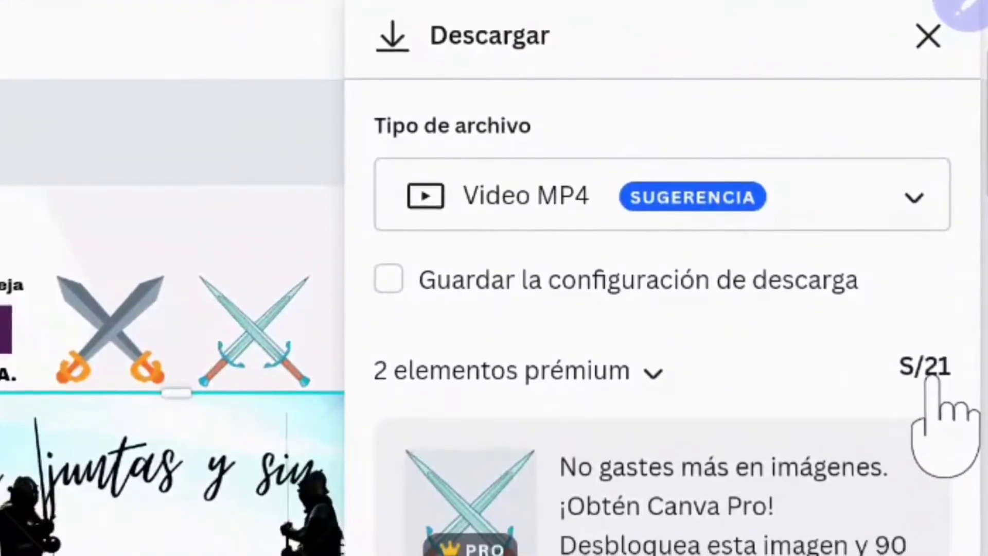
{"action": "left_click", "coordinate": [635, 370]}
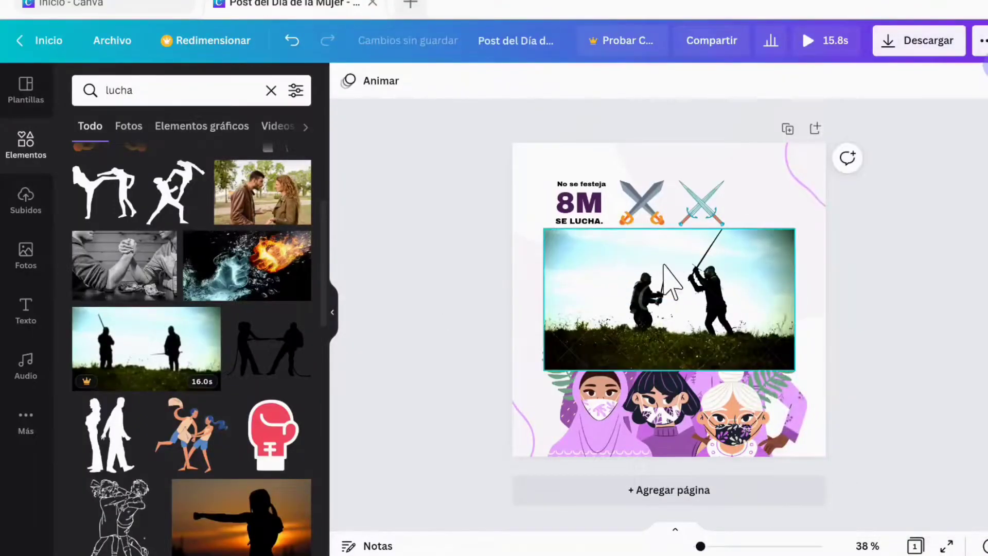
- Delete the sword-fighter video and the premium teal crossed swords from the page
{"action": "key", "text": "ctrl+z"}
{"action": "left_click", "coordinate": [772, 314]}
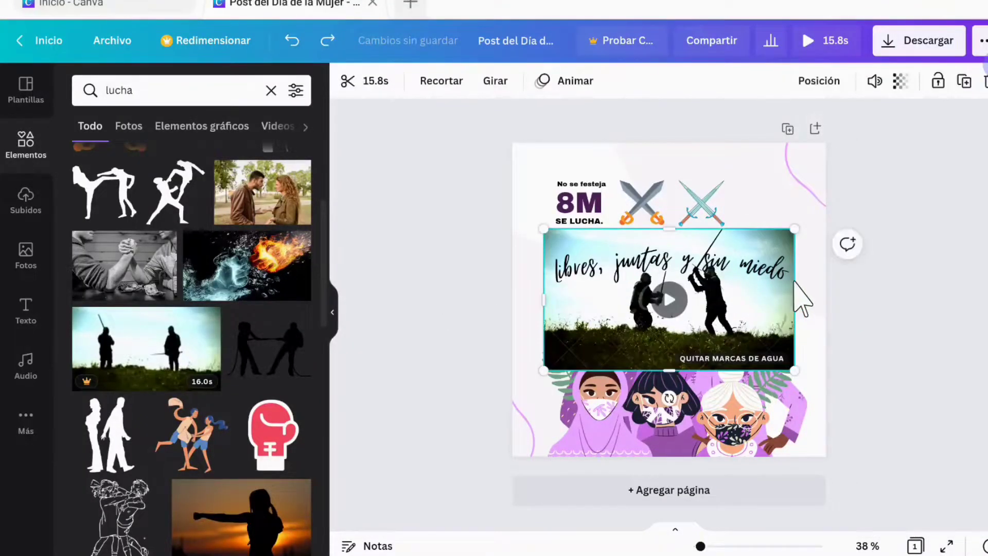
{"action": "key", "text": "Delete"}
{"action": "left_click", "coordinate": [721, 219]}
{"action": "key", "text": "Delete"}
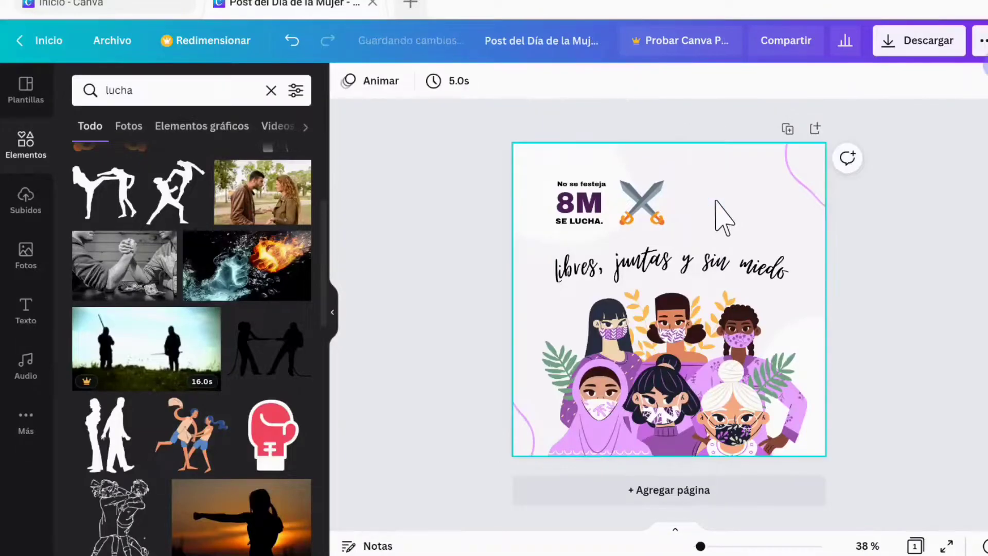
{"action": "scroll", "coordinate": [269, 365], "scroll_direction": "down", "scroll_amount": 7}
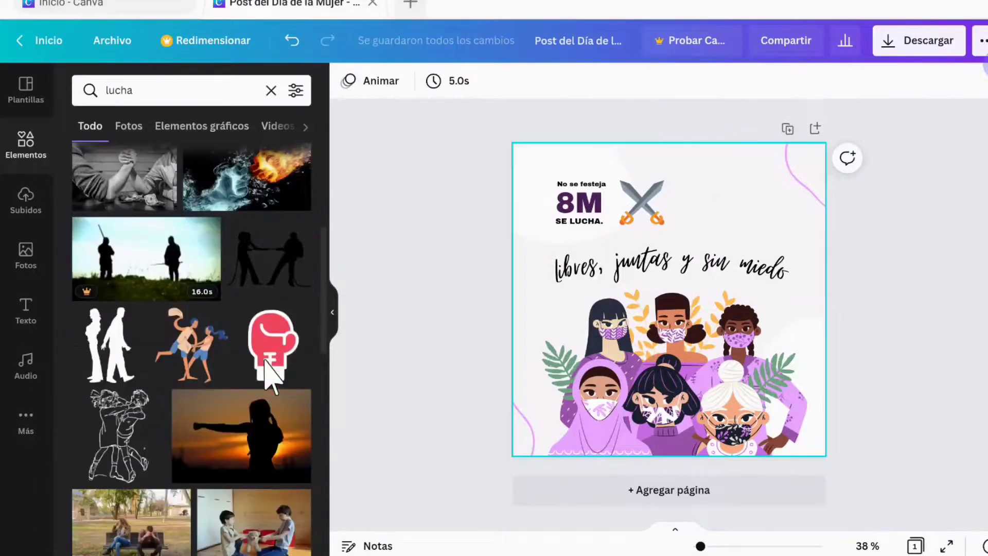
{"action": "scroll", "coordinate": [272, 364], "scroll_direction": "down", "scroll_amount": 5}
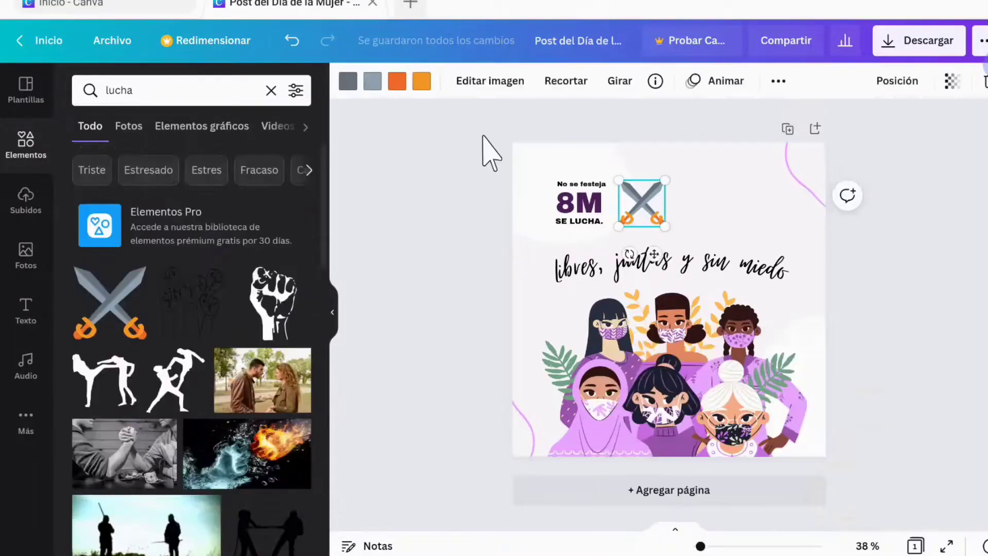
- Recolour the grey swords' hilts, changing the dark orange to medium purple and the light orange to bright lilac from the document colours
{"action": "left_click", "coordinate": [397, 81]}
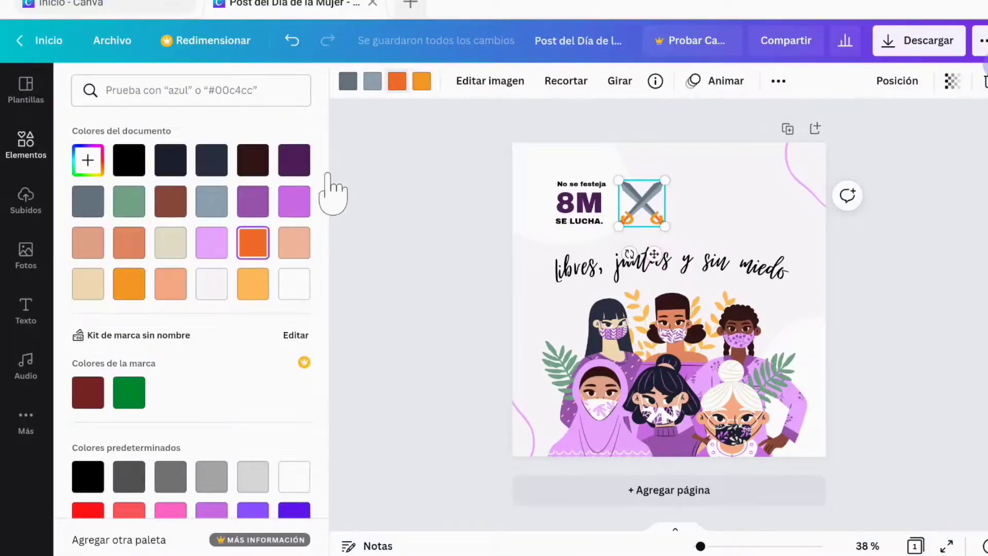
{"action": "left_click", "coordinate": [294, 201]}
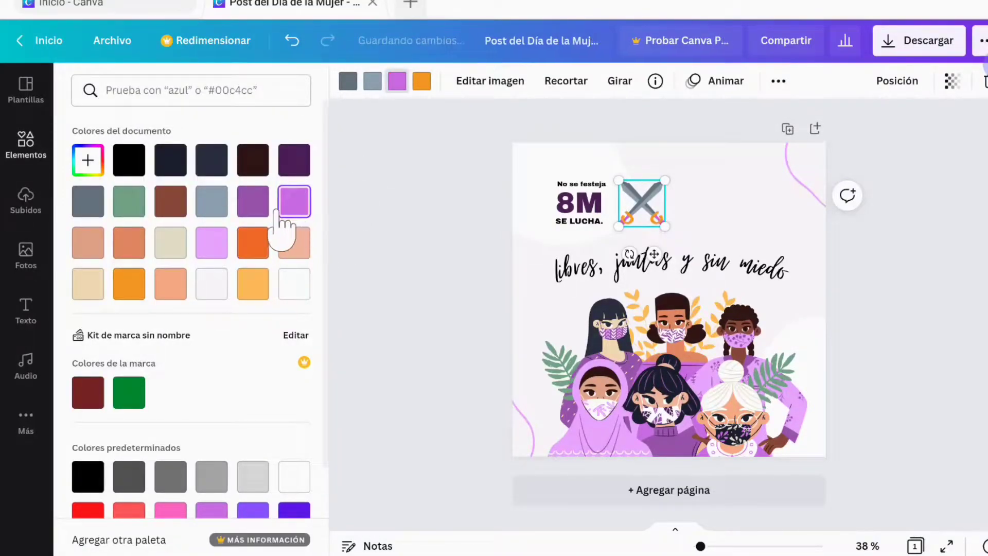
{"action": "left_click", "coordinate": [253, 201]}
{"action": "left_click", "coordinate": [414, 84]}
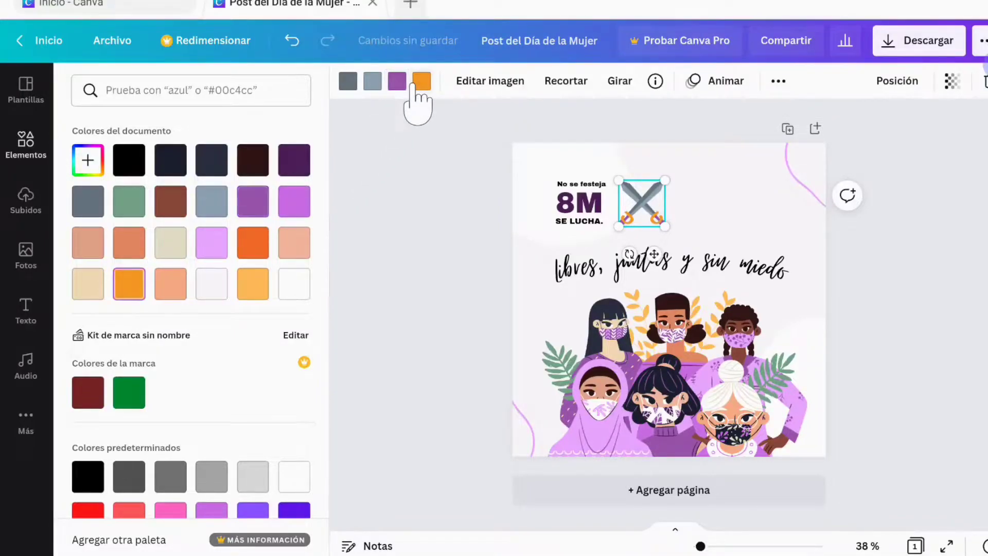
{"action": "left_click", "coordinate": [297, 199]}
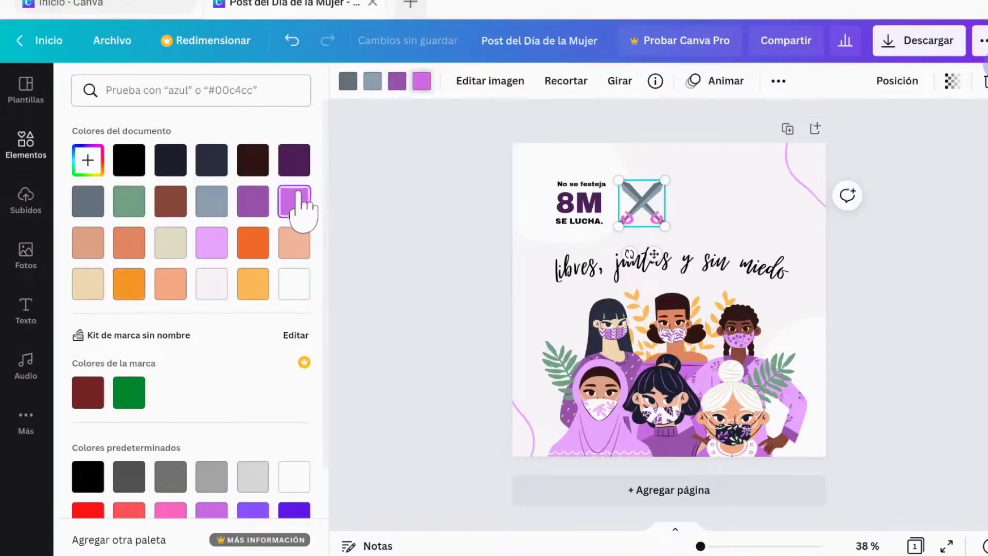
{"action": "left_click", "coordinate": [463, 190]}
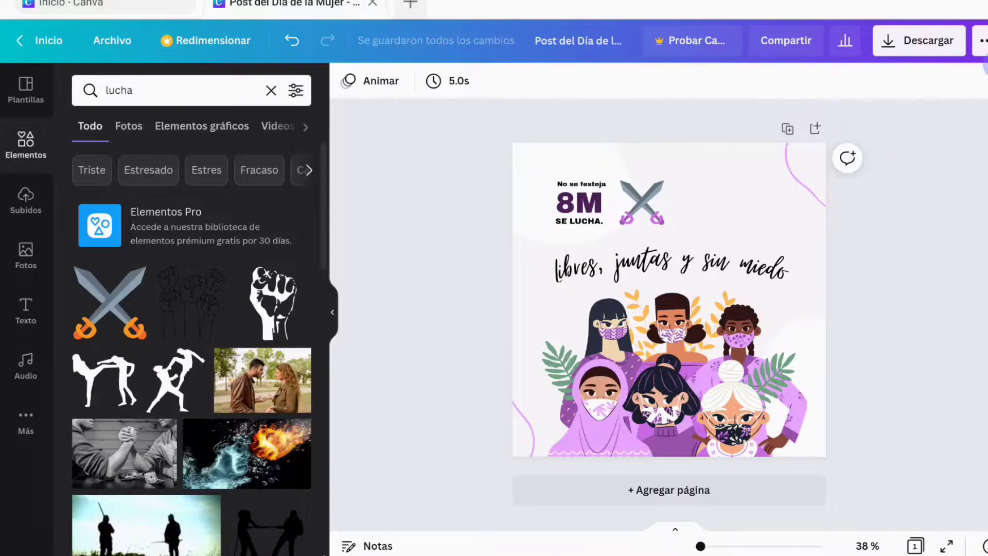
- Try the Trace effect on the crossed swords, remove it and browse the other image effects and apps
{"action": "left_click", "coordinate": [651, 212]}
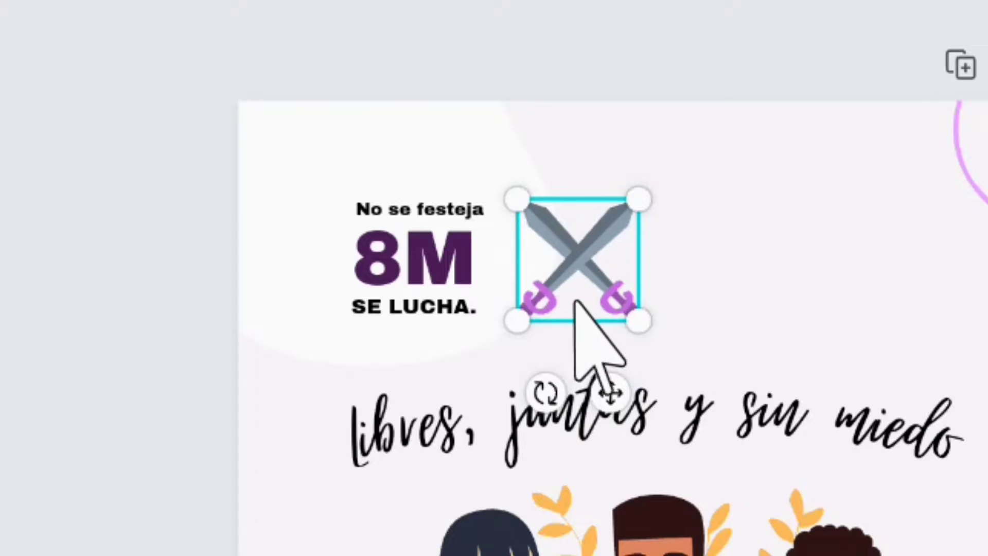
{"action": "left_click", "coordinate": [493, 87]}
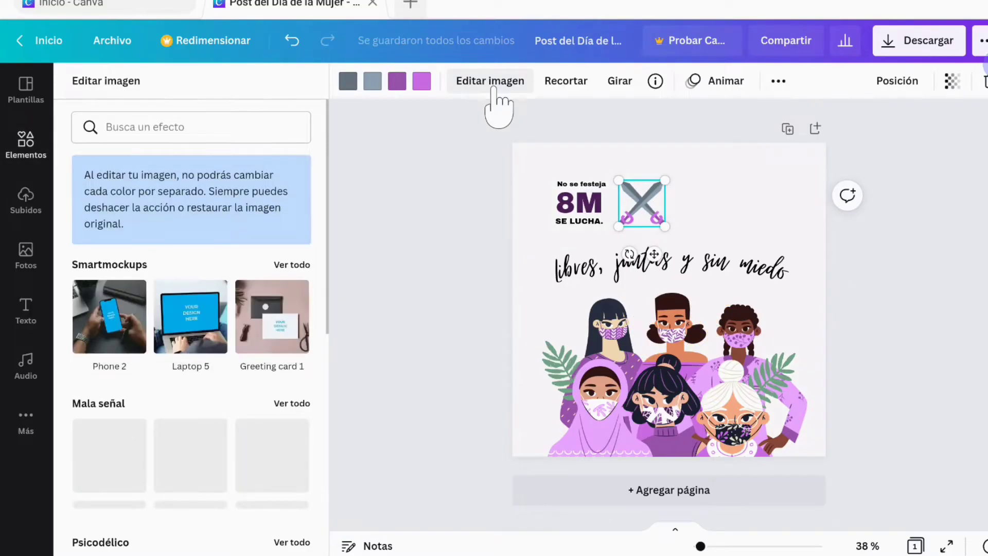
{"action": "scroll", "coordinate": [213, 314], "scroll_direction": "down", "scroll_amount": 2}
{"action": "scroll", "coordinate": [219, 325], "scroll_direction": "down", "scroll_amount": 2}
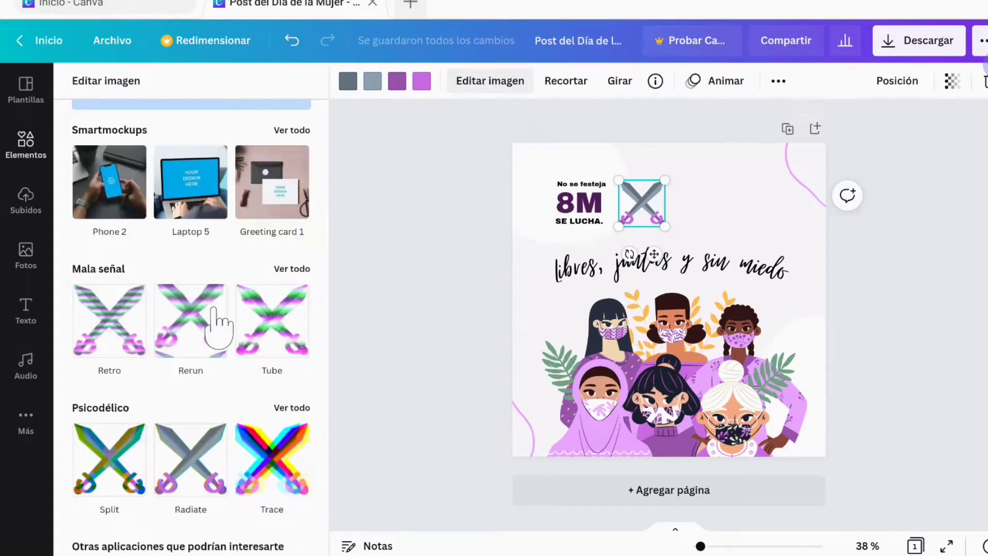
{"action": "left_click", "coordinate": [282, 432]}
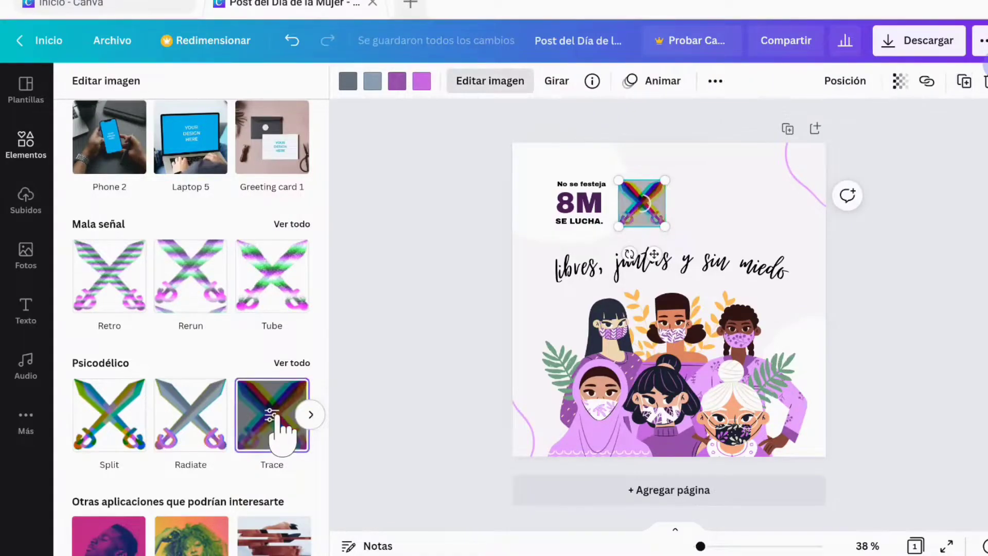
{"action": "left_click", "coordinate": [129, 533]}
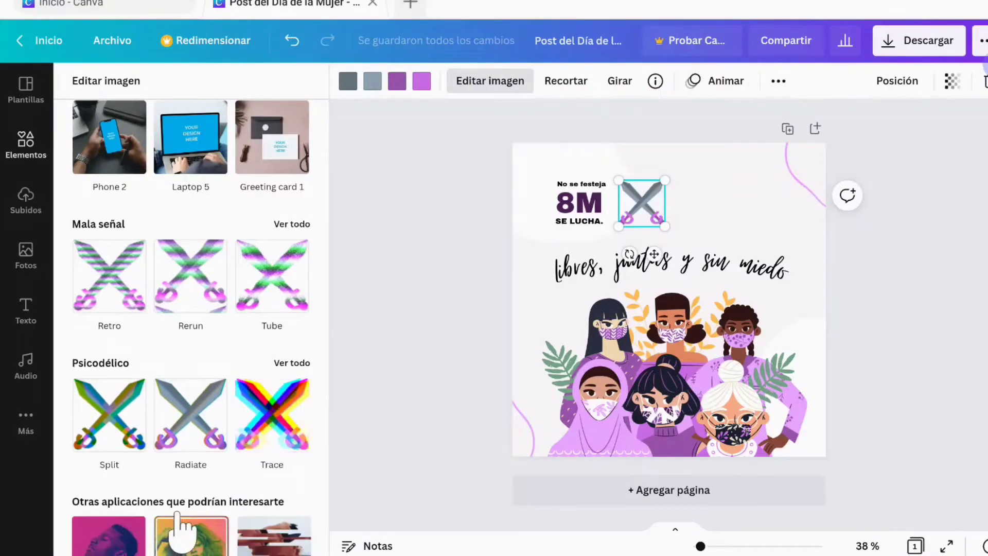
{"action": "scroll", "coordinate": [220, 434], "scroll_direction": "down", "scroll_amount": 6}
{"action": "scroll", "coordinate": [238, 236], "scroll_direction": "up", "scroll_amount": 8}
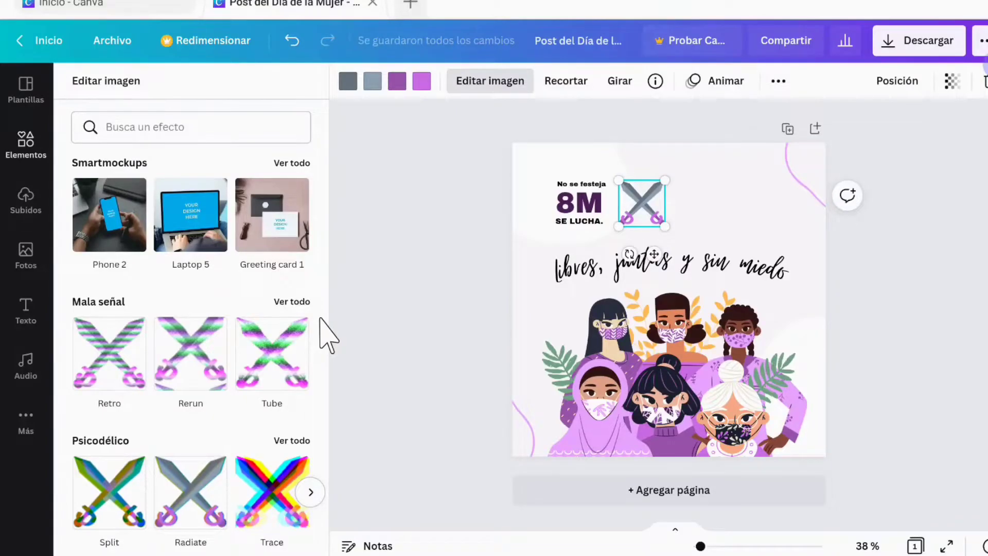
- Crop the crossed swords down to their upper-left blade and undo the crop
{"action": "left_click", "coordinate": [573, 81]}
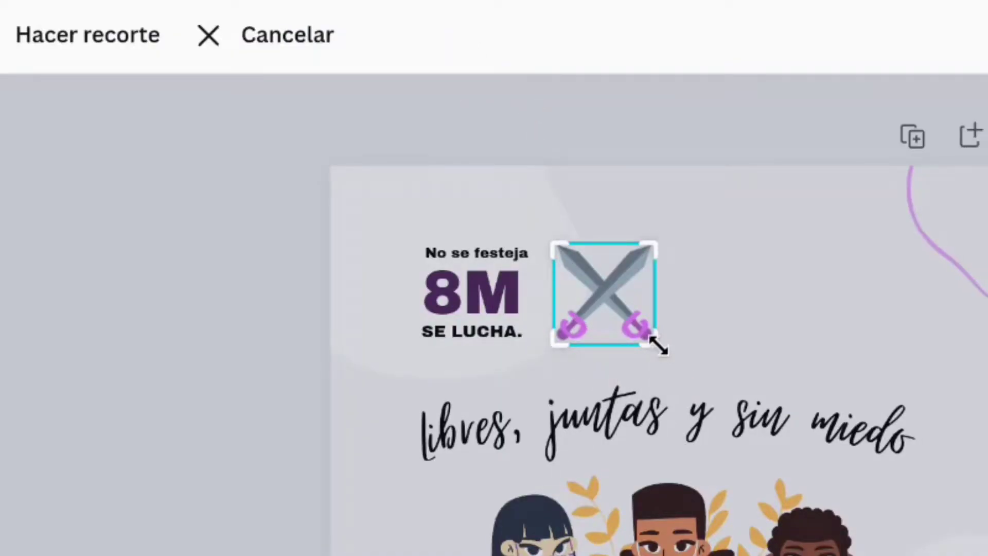
{"action": "left_click_drag", "start_coordinate": [660, 348], "coordinate": [614, 301]}
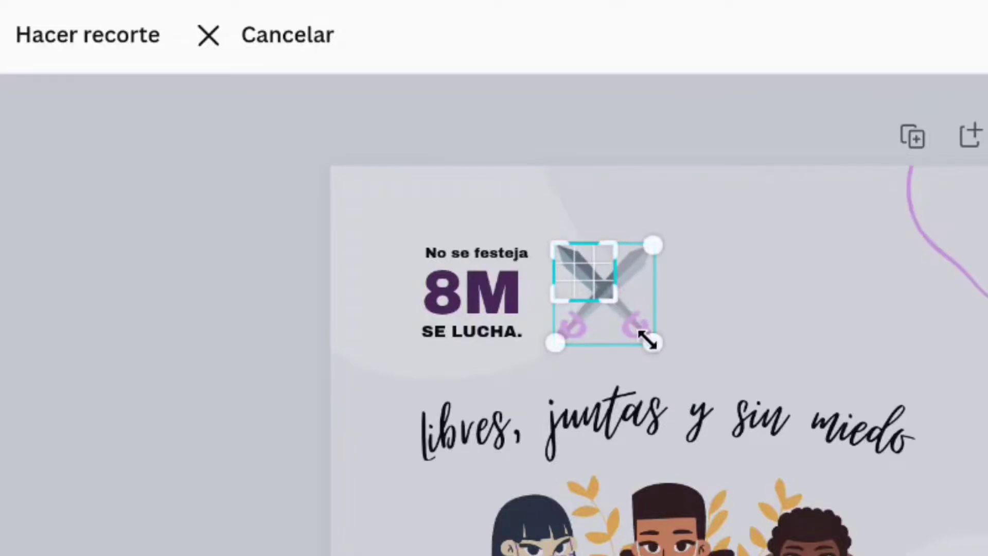
{"action": "left_click", "coordinate": [720, 356]}
{"action": "key", "text": "Escape"}
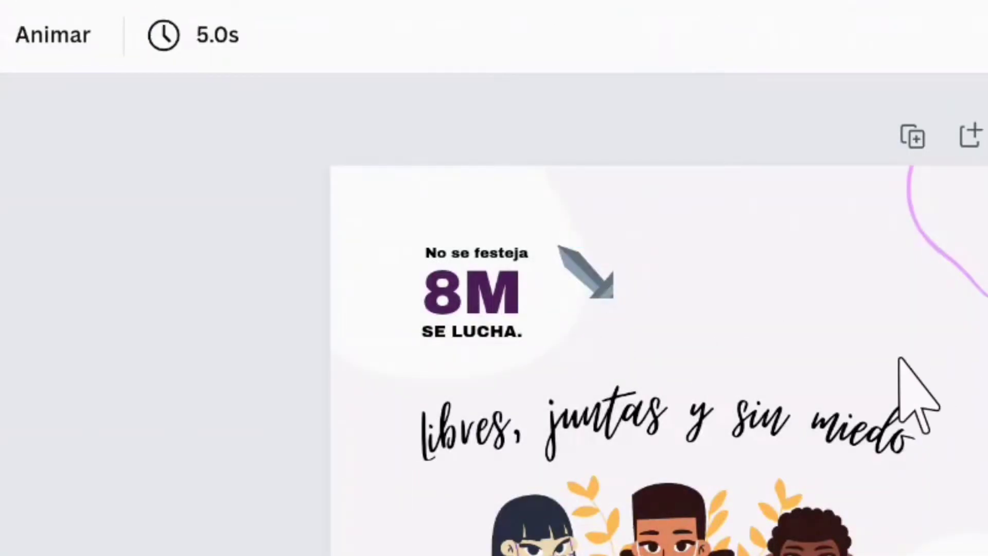
{"action": "key", "text": "ctrl+z"}
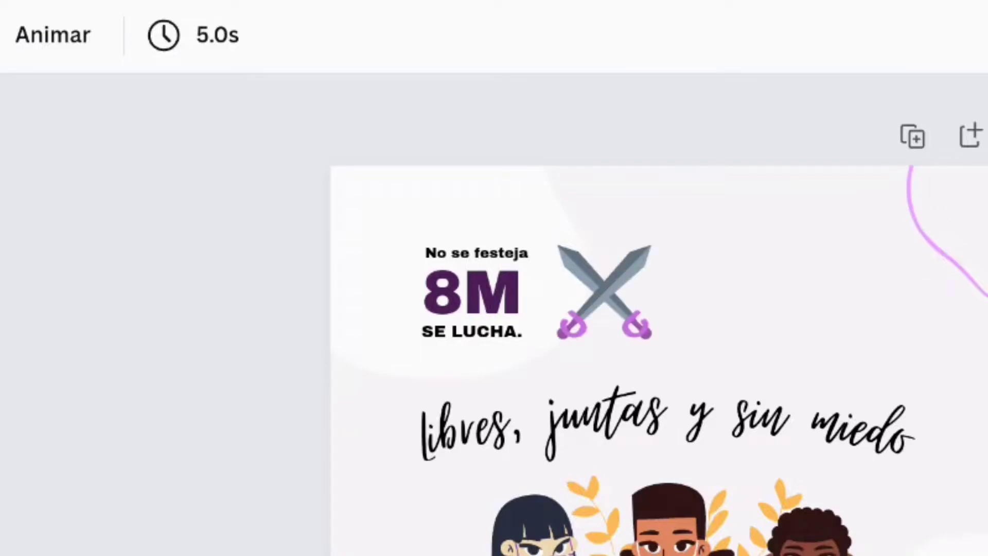
- Flip the crossed swords horizontally several times, and flip them vertically and back
{"action": "left_click", "coordinate": [597, 314]}
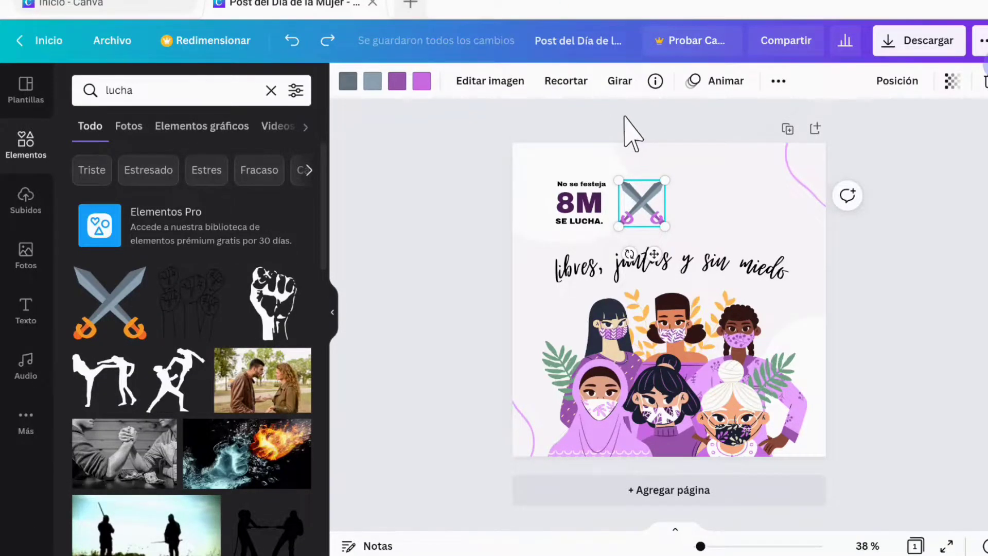
{"action": "left_click", "coordinate": [620, 82]}
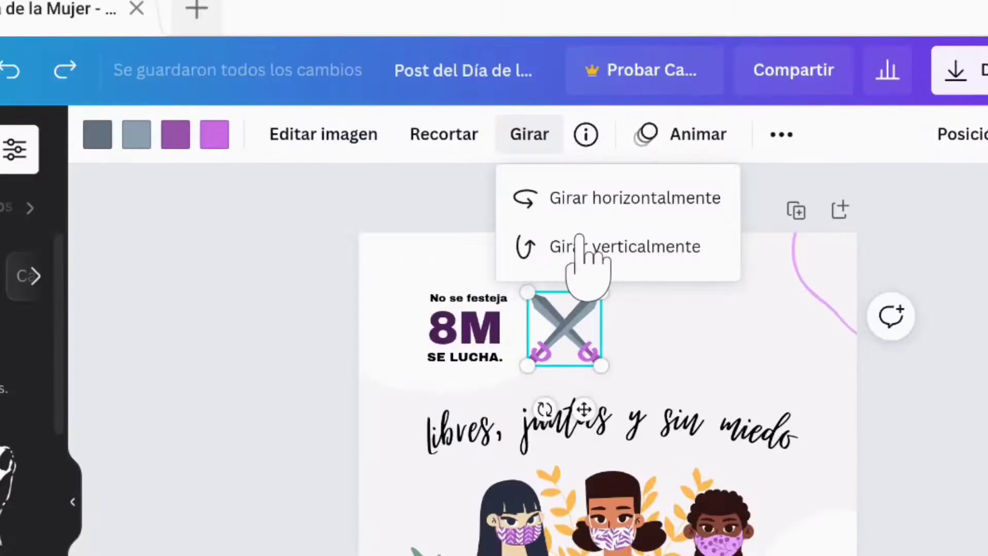
{"action": "left_click", "coordinate": [671, 128]}
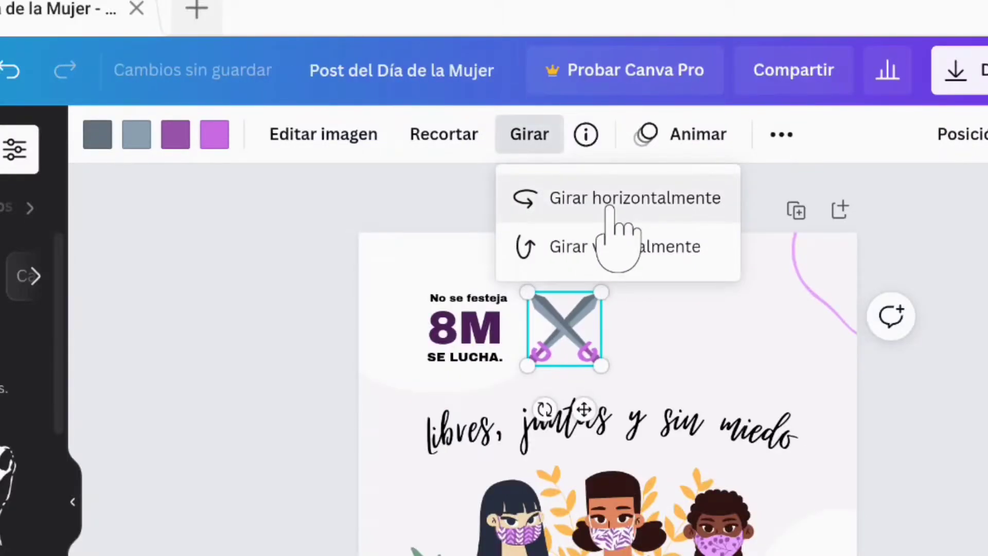
{"action": "left_click", "coordinate": [609, 206]}
{"action": "left_click", "coordinate": [609, 206]}
{"action": "left_click", "coordinate": [609, 205]}
{"action": "left_click", "coordinate": [609, 205]}
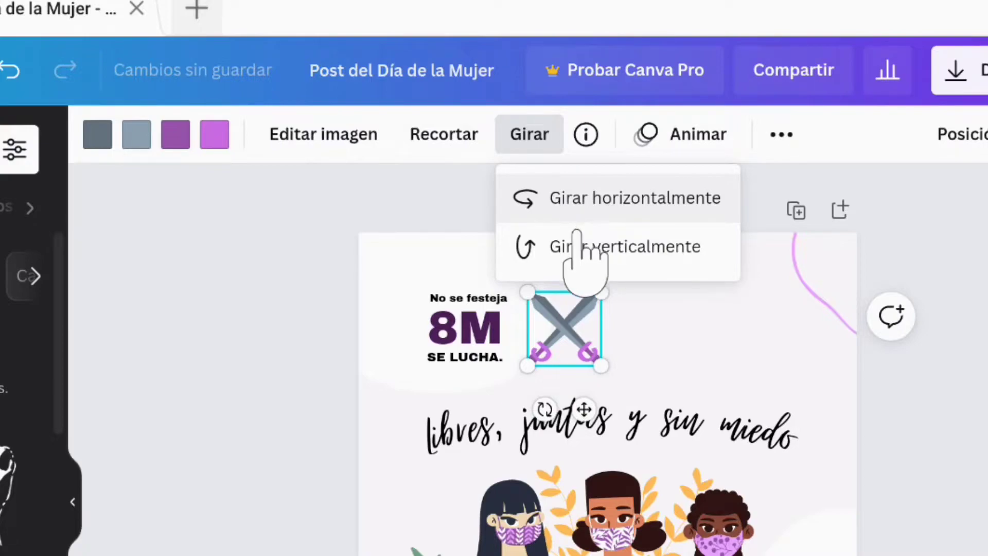
{"action": "left_click", "coordinate": [601, 259]}
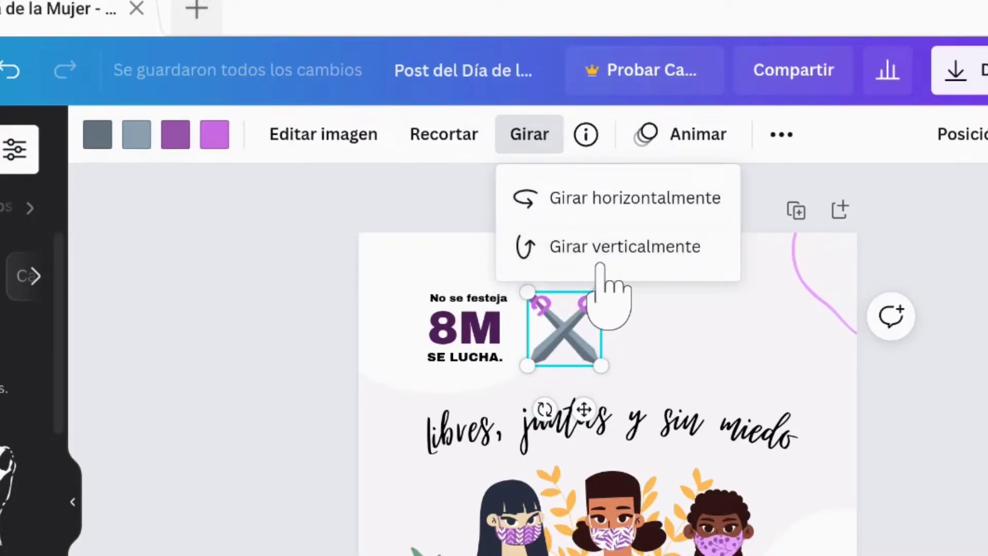
{"action": "left_click", "coordinate": [601, 269]}
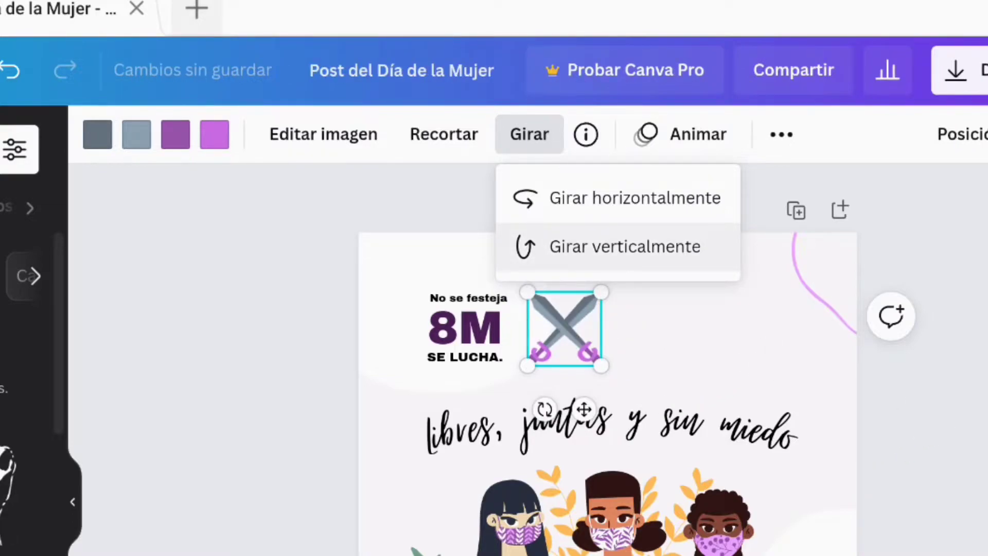
{"action": "key", "text": "Escape"}
{"action": "key", "text": "Escape"}
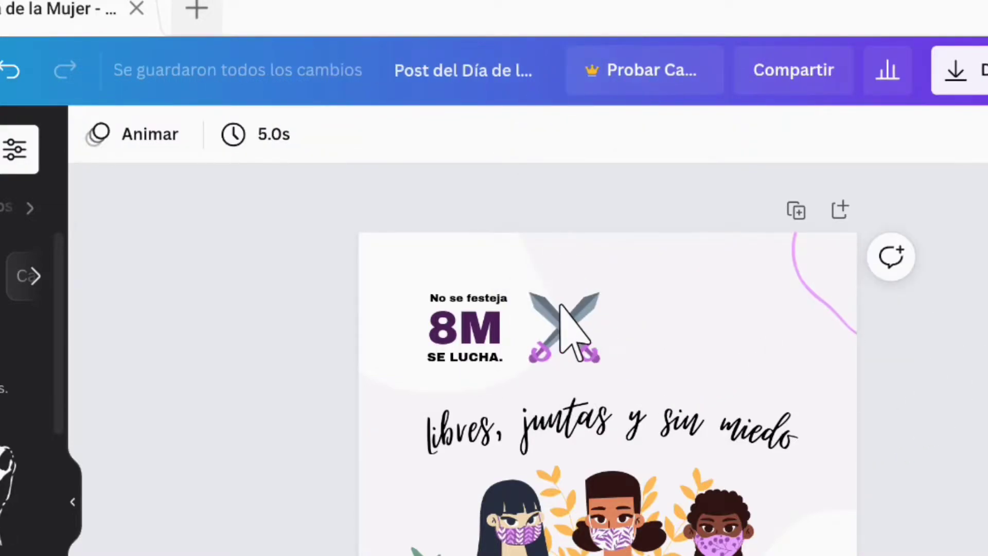
- Open the crossed swords' information card to examine its licence, keywords and saving options, and close it
{"action": "left_click", "coordinate": [561, 309]}
{"action": "left_click", "coordinate": [585, 132]}
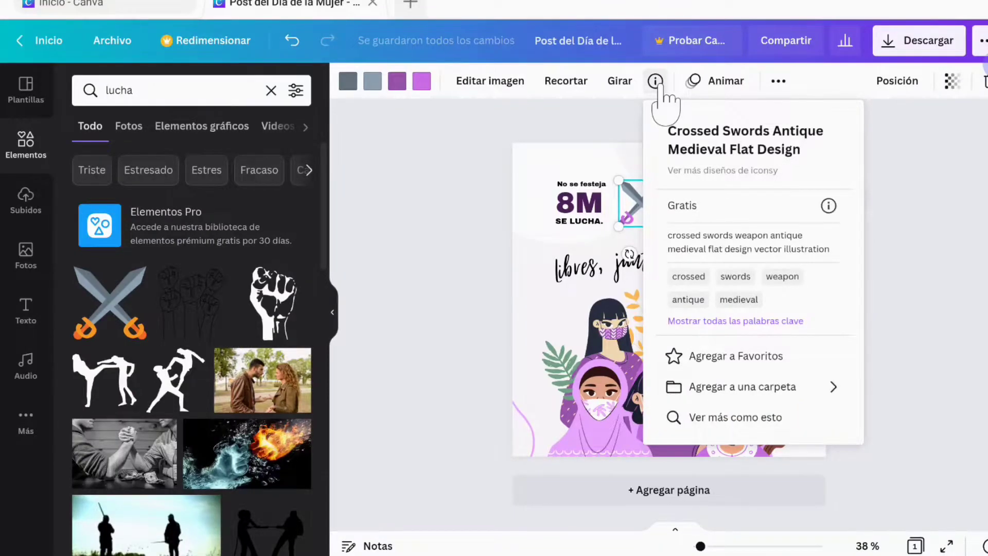
{"action": "left_click", "coordinate": [661, 86]}
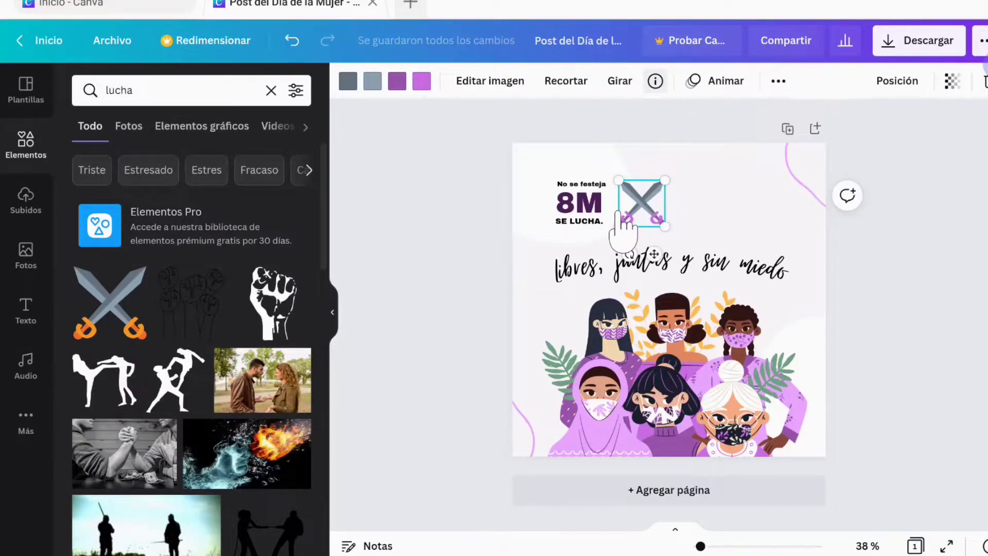
- Try the Paneo element animation on the crossed swords and apply Subir instead
{"action": "left_click", "coordinate": [694, 82]}
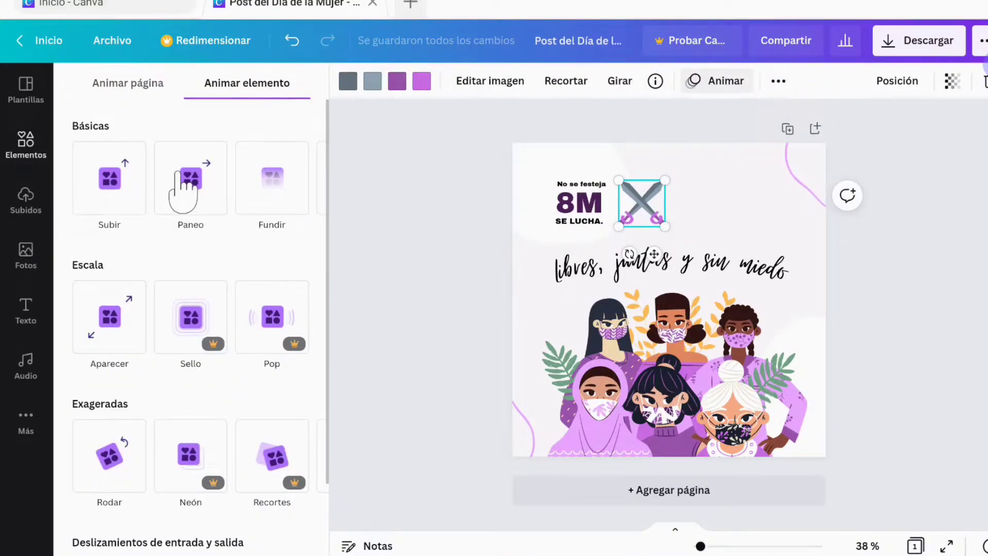
{"action": "left_click", "coordinate": [185, 190]}
{"action": "left_click", "coordinate": [96, 209]}
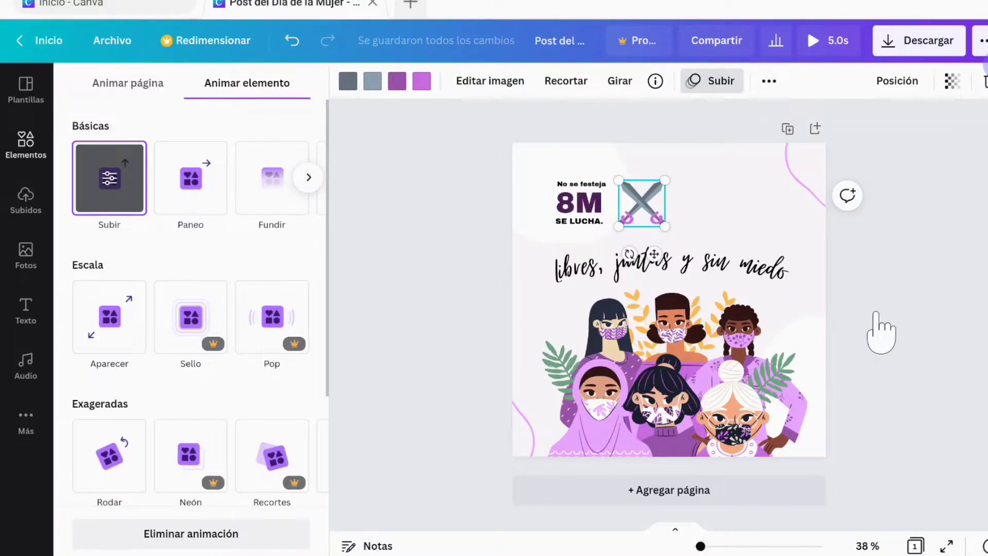
- Try the copy-style option on the crossed swords and open the settings for adding a link to them
{"action": "left_click", "coordinate": [901, 295]}
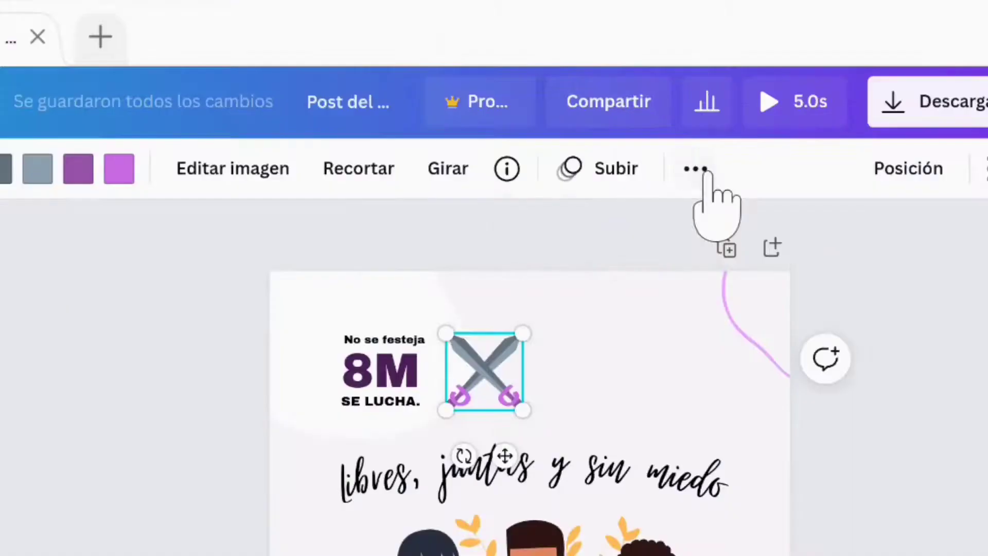
{"action": "left_click", "coordinate": [771, 81]}
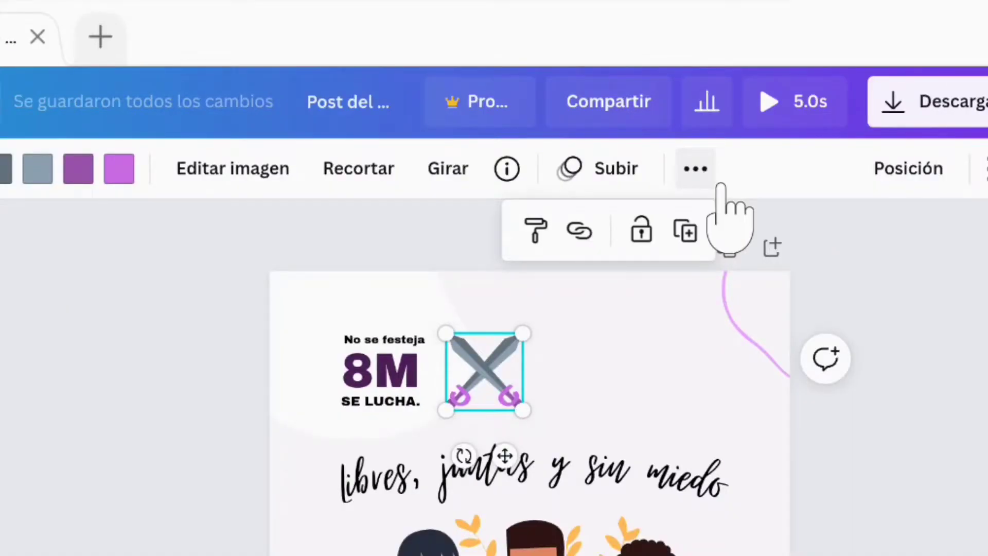
{"action": "left_click", "coordinate": [536, 238]}
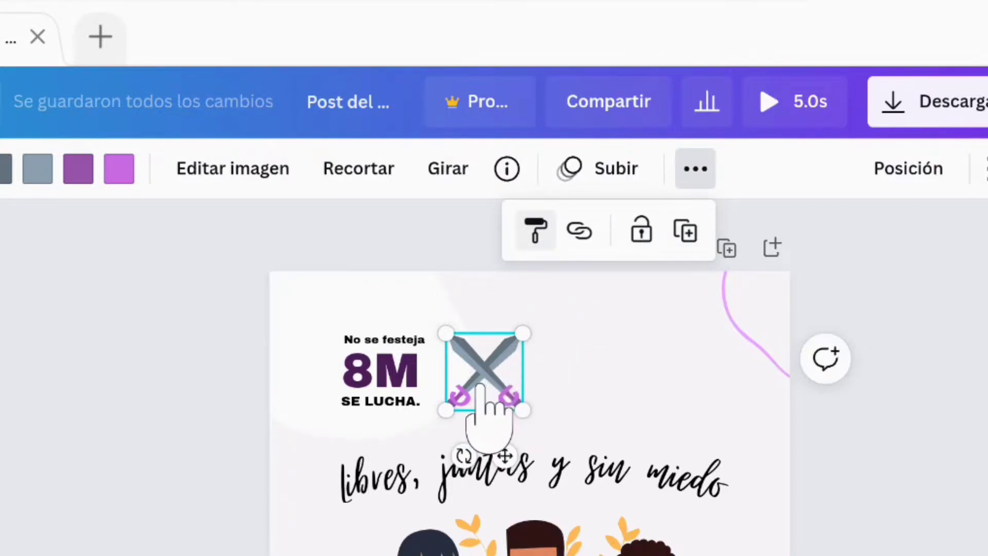
{"action": "left_click", "coordinate": [515, 392]}
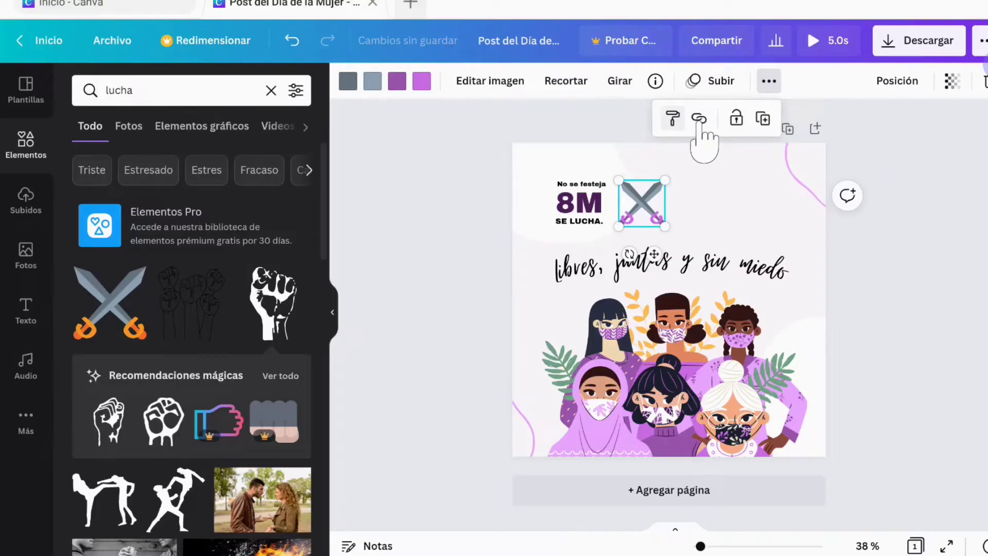
{"action": "left_click", "coordinate": [699, 119]}
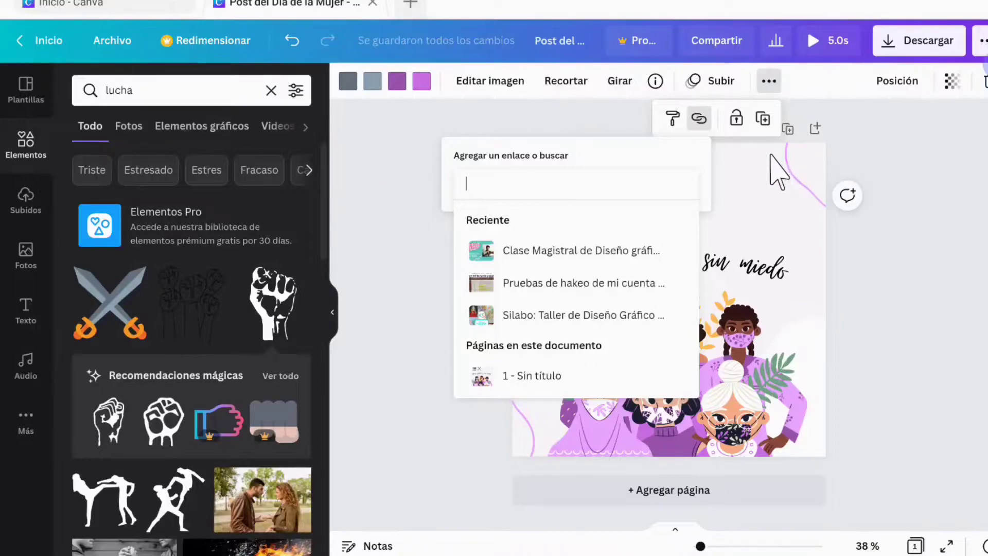
- Lock the crossed swords, test the lock by moving the surrounding elements together, and undo those changes
{"action": "left_click", "coordinate": [736, 118]}
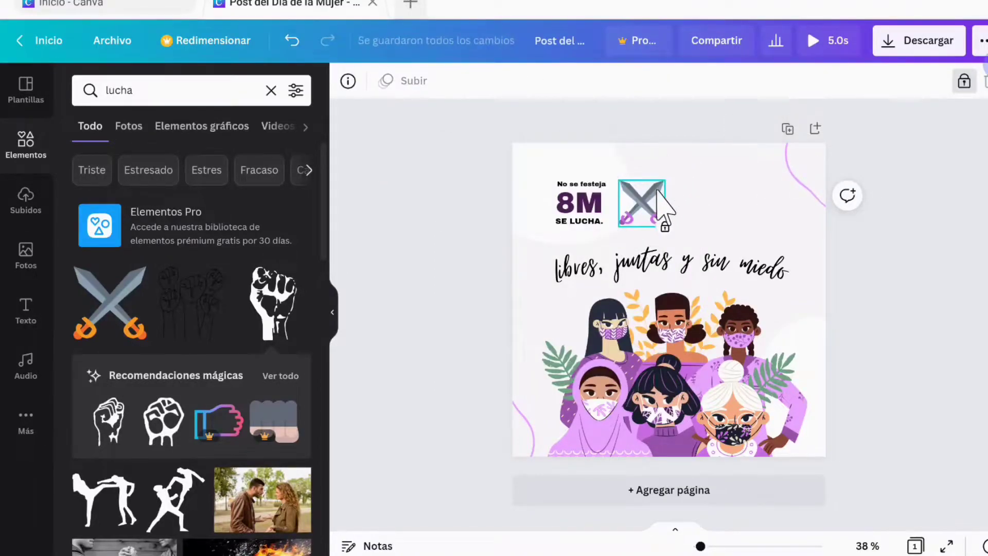
{"action": "left_click_drag", "start_coordinate": [763, 168], "coordinate": [649, 217]}
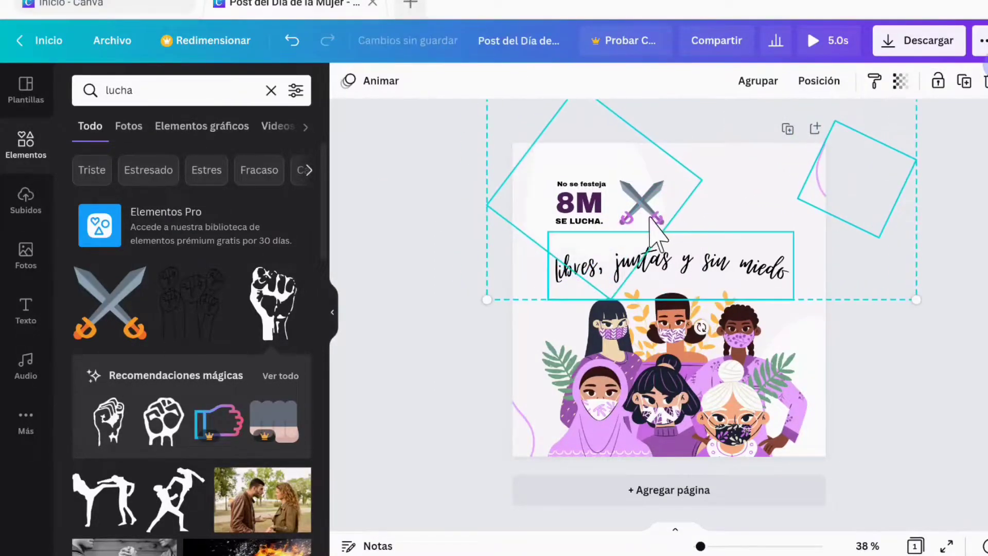
{"action": "left_click_drag", "start_coordinate": [728, 190], "coordinate": [760, 242]}
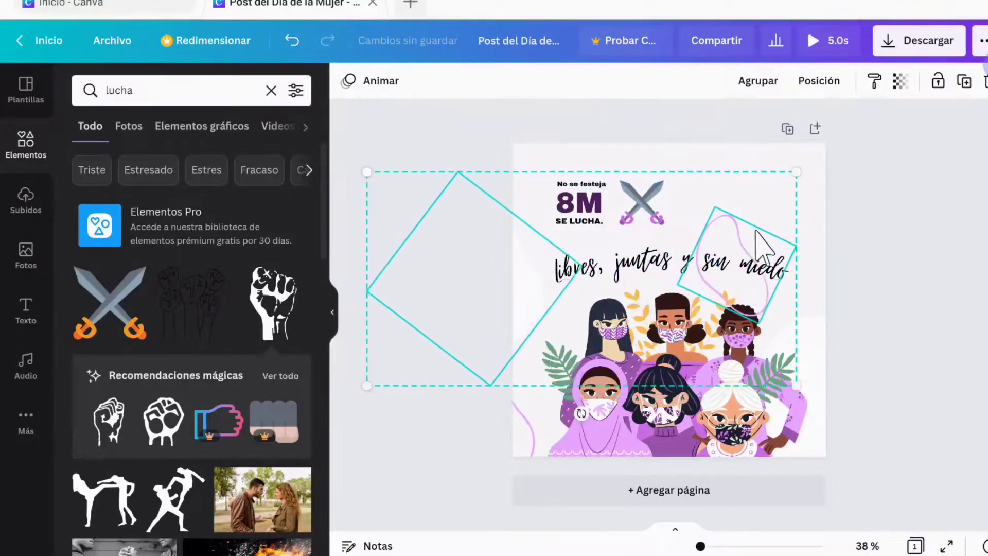
{"action": "left_click", "coordinate": [760, 243]}
{"action": "left_click", "coordinate": [292, 42]}
{"action": "left_click", "coordinate": [293, 41]}
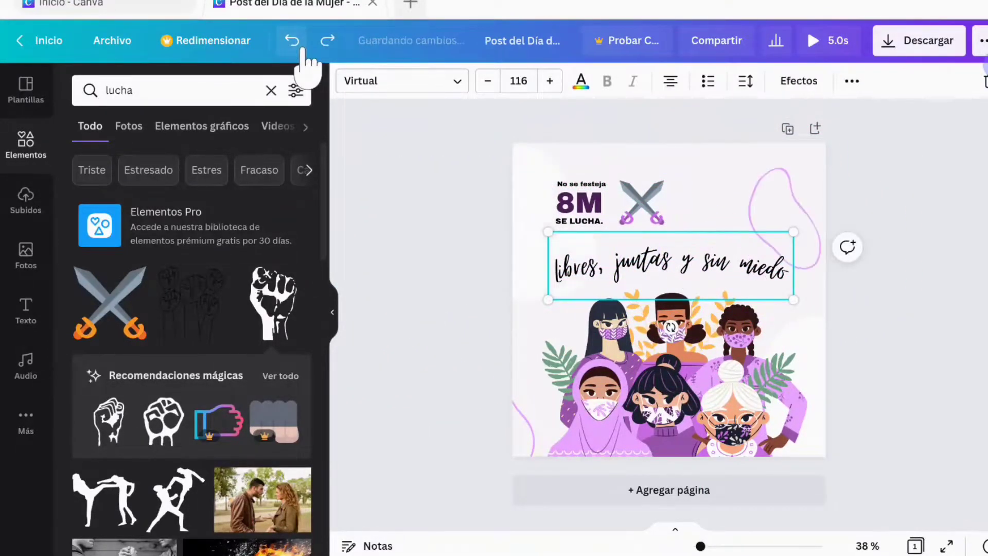
{"action": "left_click", "coordinate": [293, 41]}
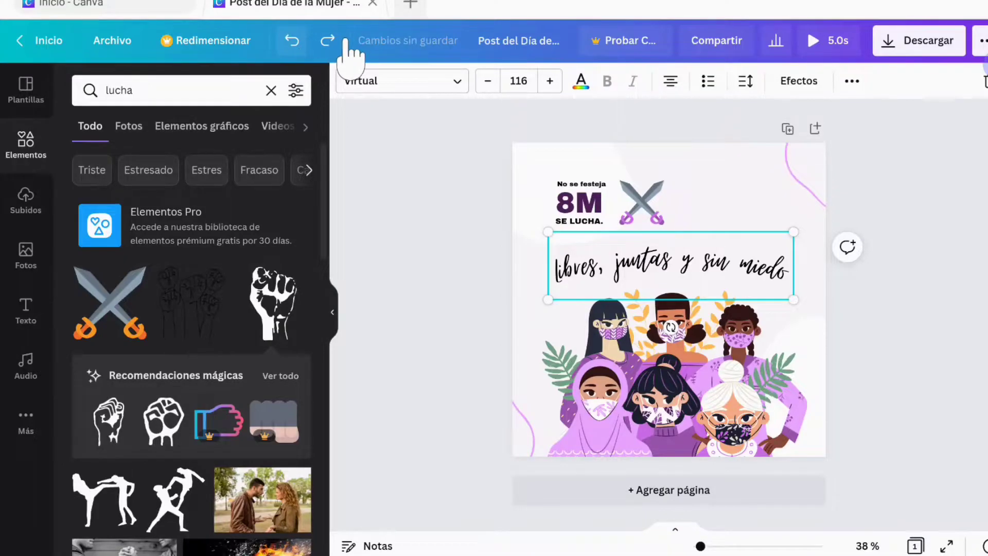
- Lock the pink curved line in the design's upper-right corner and the pale blob behind the 8M text
{"action": "left_click", "coordinate": [784, 166]}
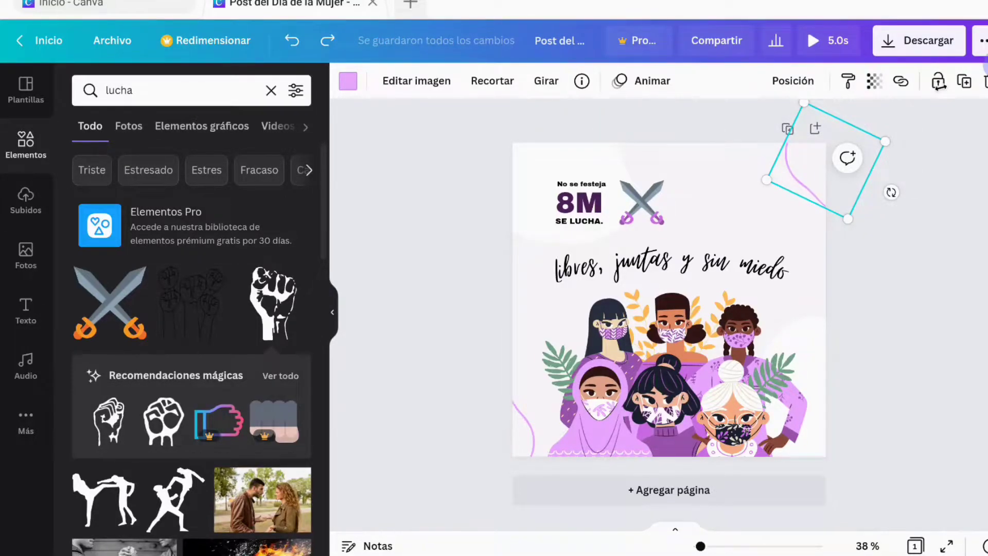
{"action": "left_click", "coordinate": [938, 80]}
{"action": "left_click", "coordinate": [766, 190]}
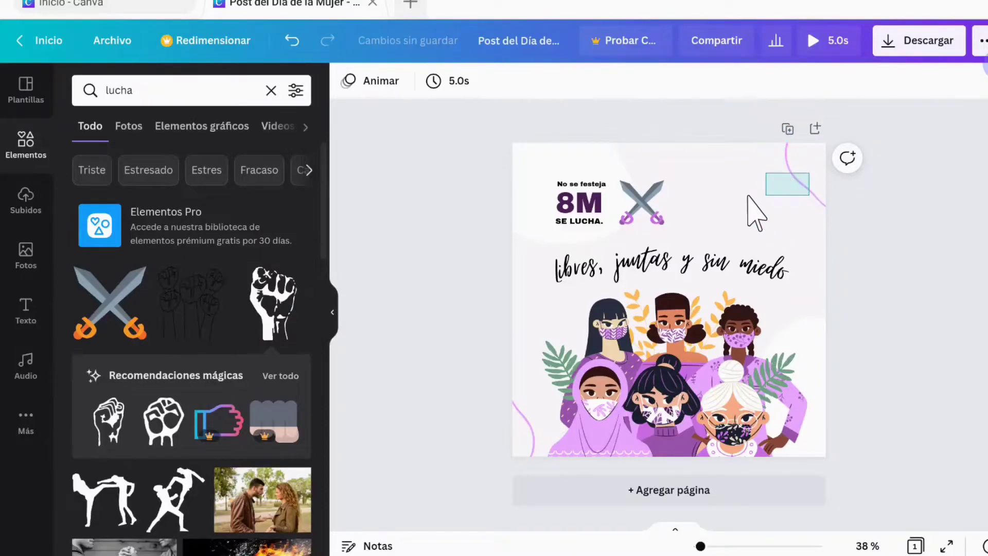
{"action": "left_click", "coordinate": [584, 154]}
{"action": "left_click", "coordinate": [938, 81]}
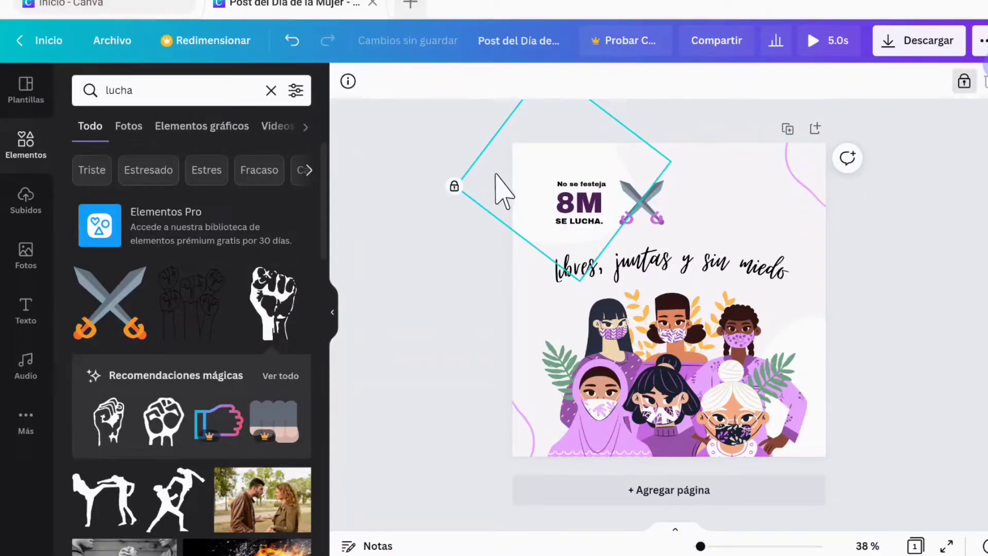
{"action": "left_click", "coordinate": [566, 184]}
{"action": "left_click", "coordinate": [533, 152]}
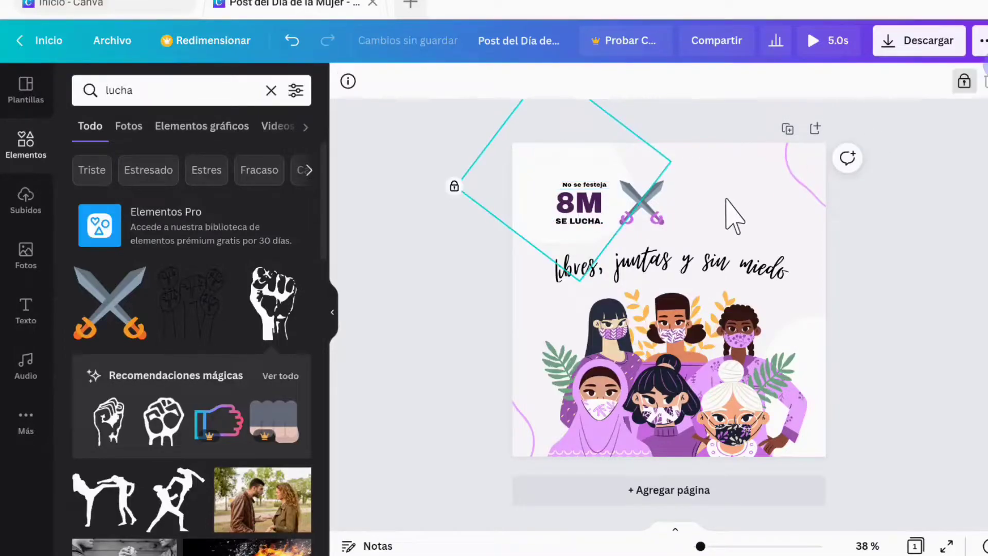
- Unlock the pink curved line in the upper-right corner, move it inward on the page, and undo the move
{"action": "left_click", "coordinate": [774, 175]}
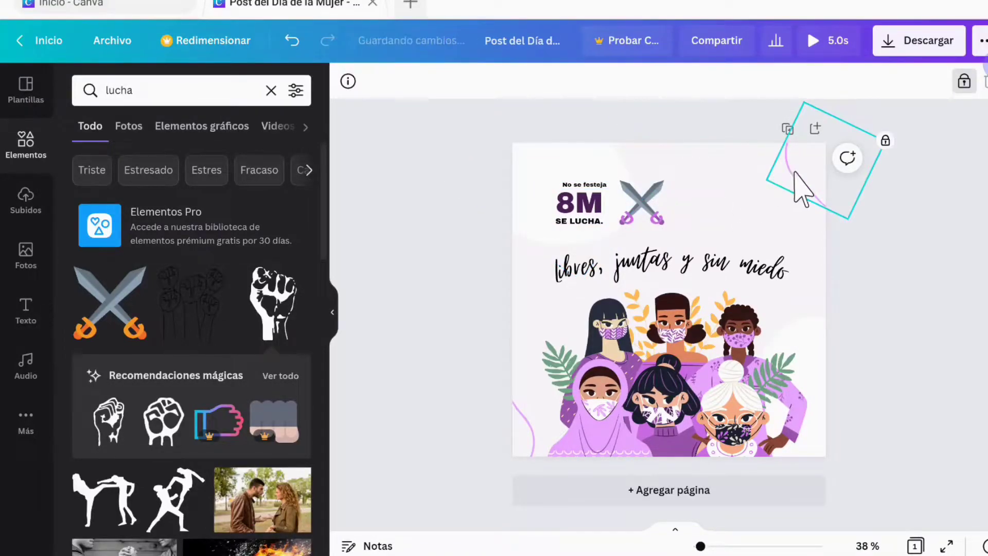
{"action": "left_click", "coordinate": [964, 82]}
{"action": "left_click_drag", "start_coordinate": [787, 194], "coordinate": [749, 220]}
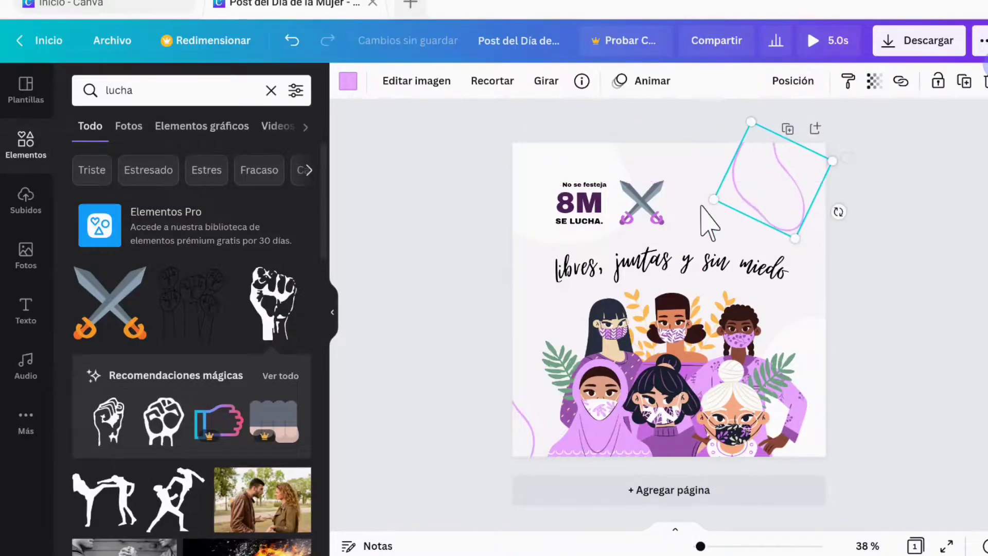
{"action": "left_click", "coordinate": [292, 40]}
- Duplicate the crossed swords and place the copy to the right of the original, level with it
{"action": "left_click", "coordinate": [767, 82]}
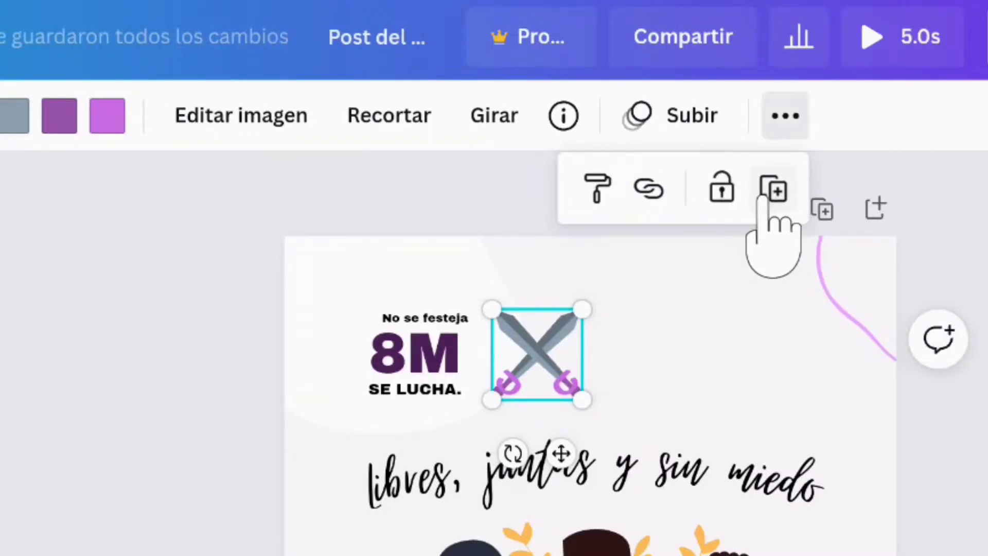
{"action": "left_click", "coordinate": [766, 200]}
{"action": "left_click_drag", "start_coordinate": [561, 379], "coordinate": [669, 352]}
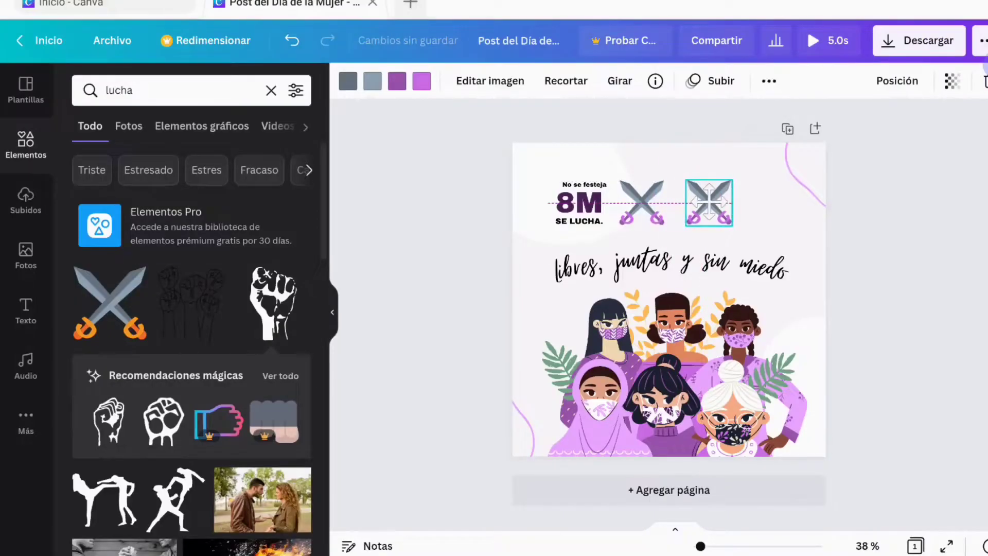
{"action": "left_click_drag", "start_coordinate": [709, 201], "coordinate": [743, 203]}
{"action": "left_click", "coordinate": [833, 250]}
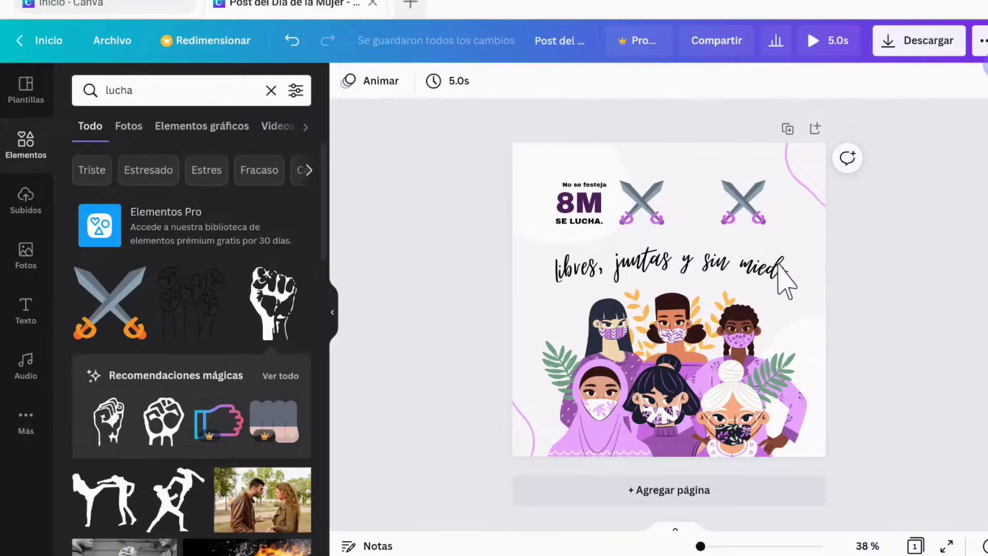
- Examine the uploaded files, including the stored videos and audio
{"action": "left_click", "coordinate": [27, 211]}
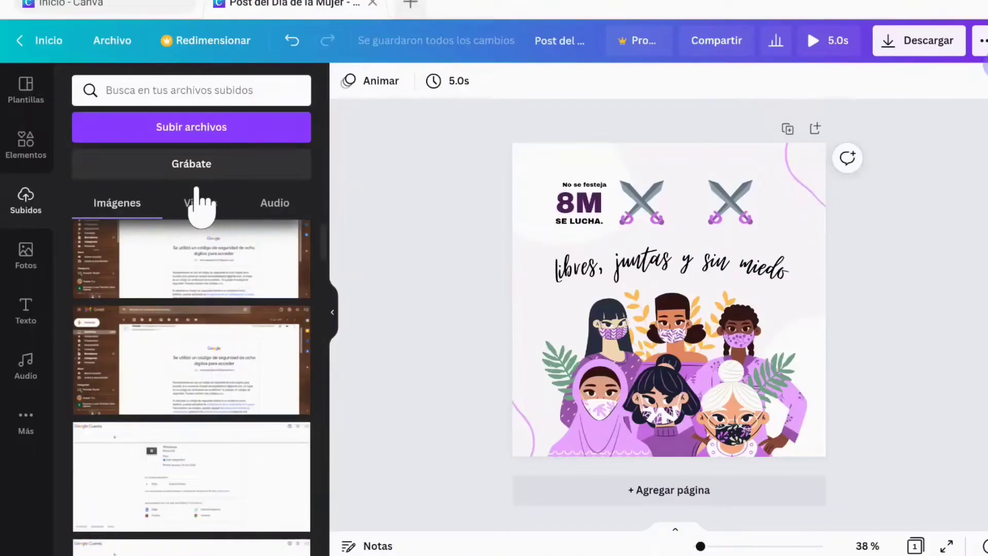
{"action": "left_click", "coordinate": [208, 203]}
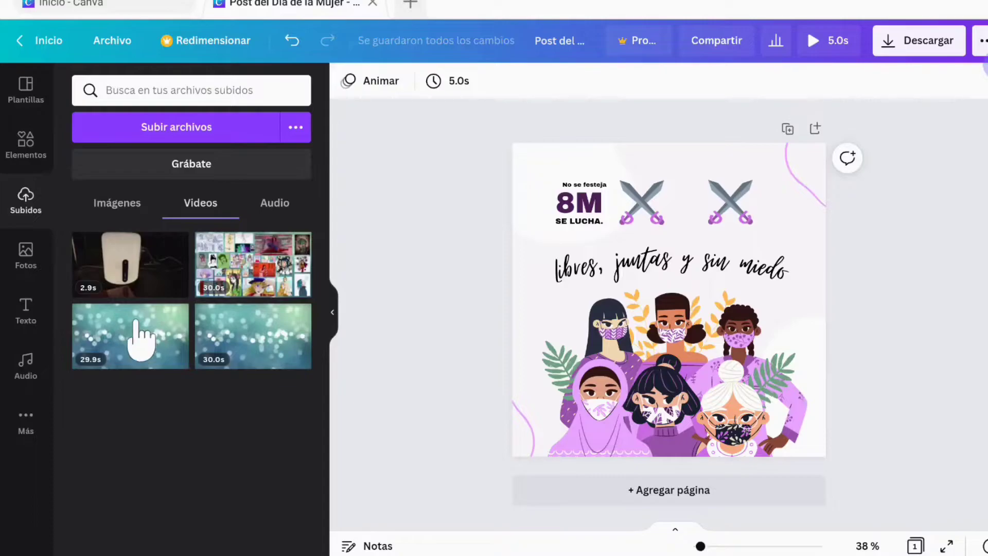
{"action": "left_click", "coordinate": [269, 206]}
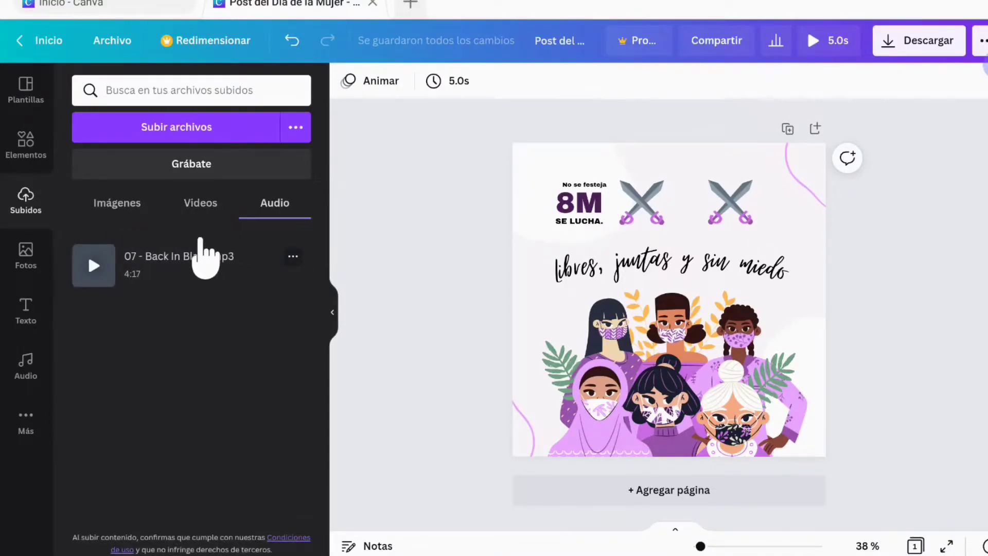
- Insert the KS logo from the uploaded images, scaled down to 108 × 108 in the design's lower-right corner
{"action": "left_click", "coordinate": [157, 206]}
{"action": "scroll", "coordinate": [268, 476], "scroll_direction": "down", "scroll_amount": 10}
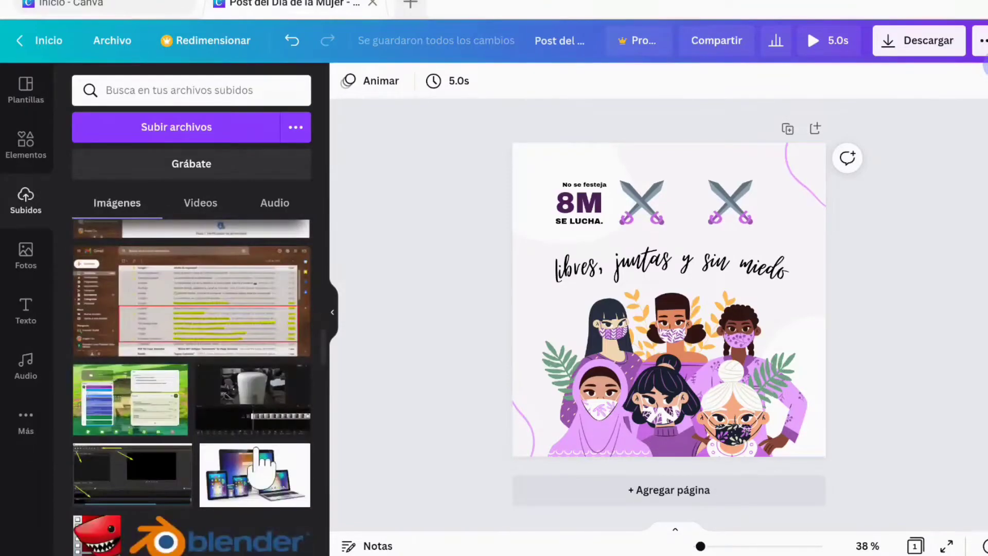
{"action": "scroll", "coordinate": [259, 452], "scroll_direction": "down", "scroll_amount": 5}
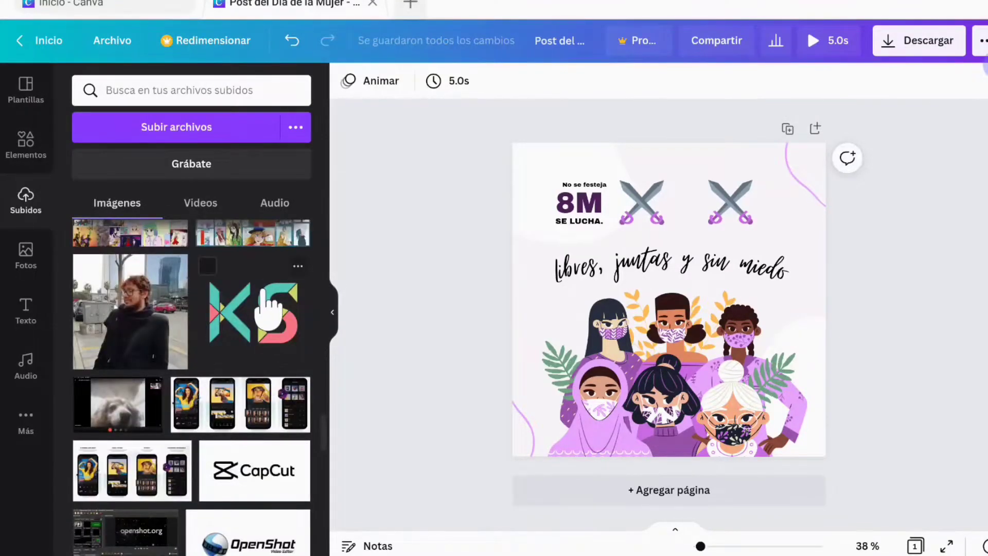
{"action": "left_click", "coordinate": [263, 308]}
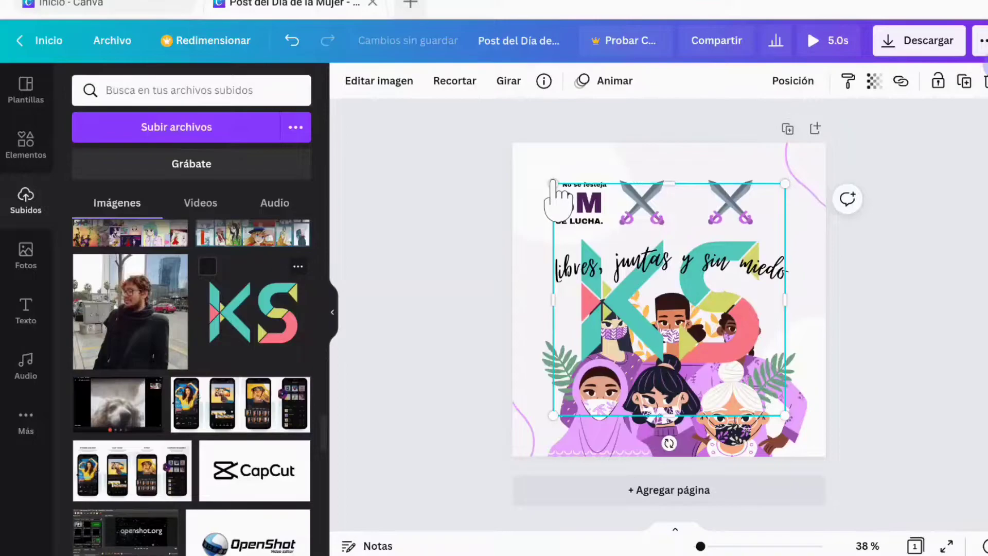
{"action": "left_click_drag", "start_coordinate": [553, 183], "coordinate": [802, 431]}
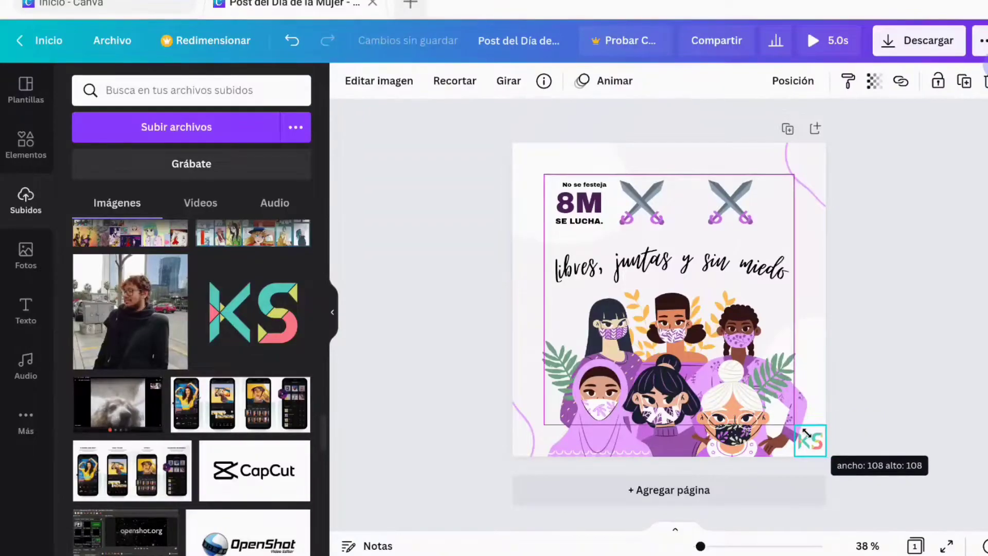
{"action": "left_click", "coordinate": [839, 375]}
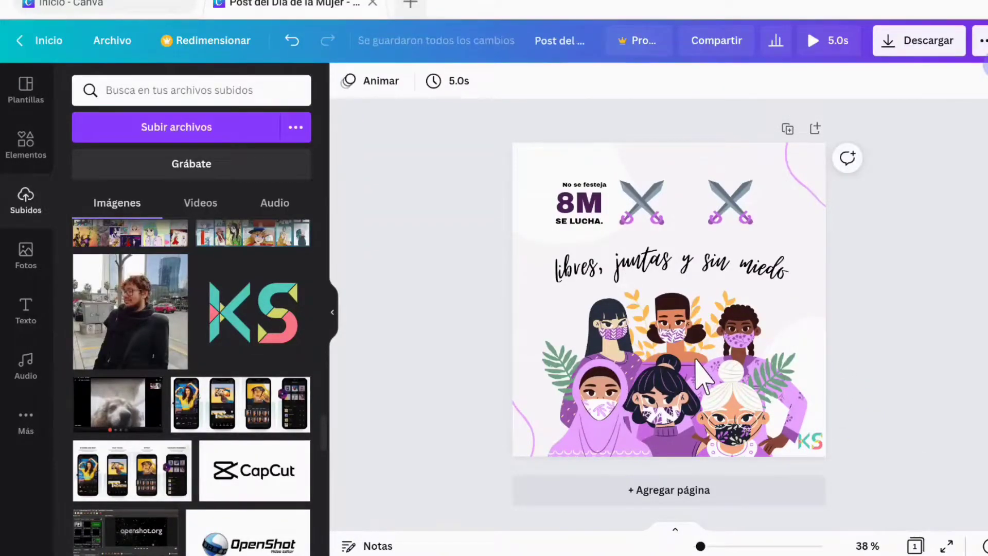
- Upload the battery picture "betria chica" from the device's recent files, browsing them as thumbnails
{"action": "scroll", "coordinate": [241, 309], "scroll_direction": "up", "scroll_amount": 10}
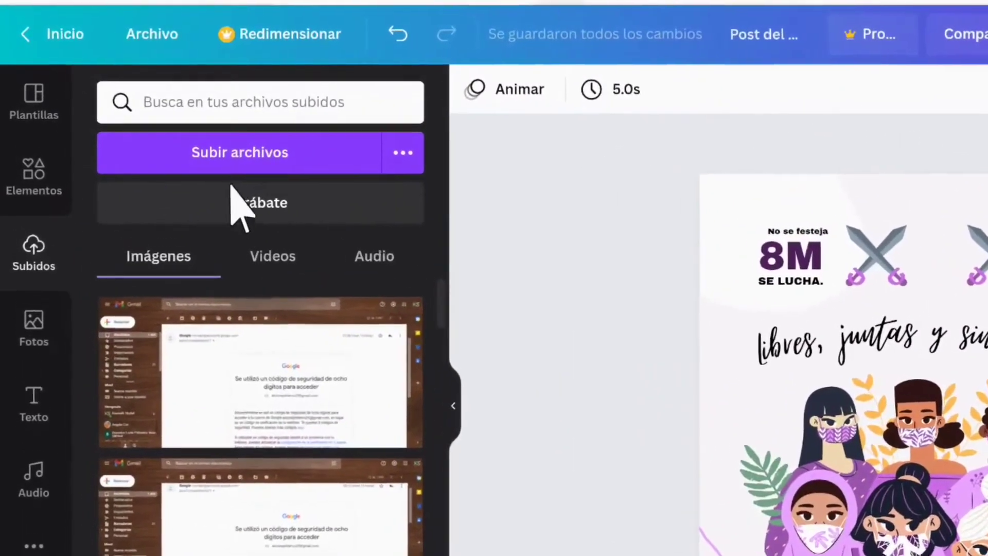
{"action": "left_click", "coordinate": [280, 100]}
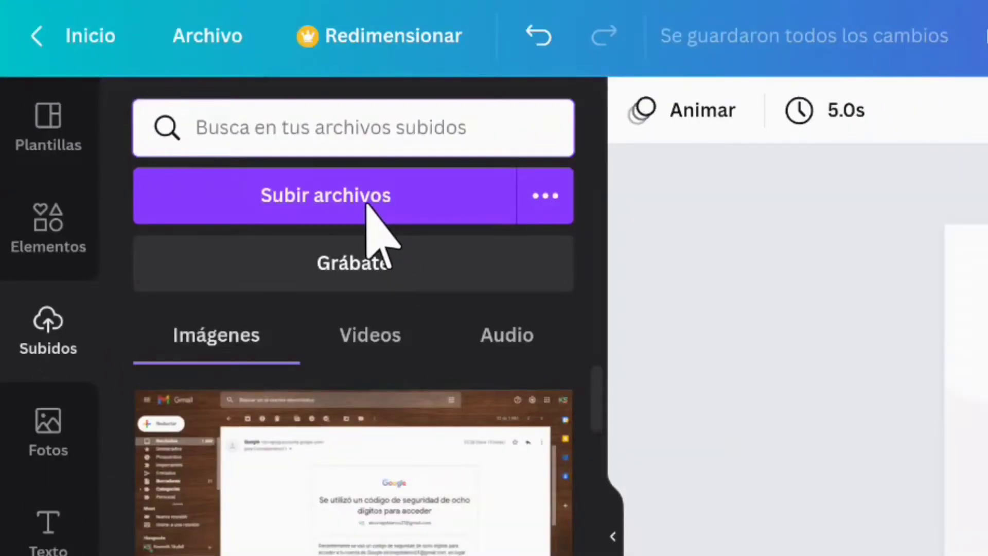
{"action": "left_click", "coordinate": [367, 199]}
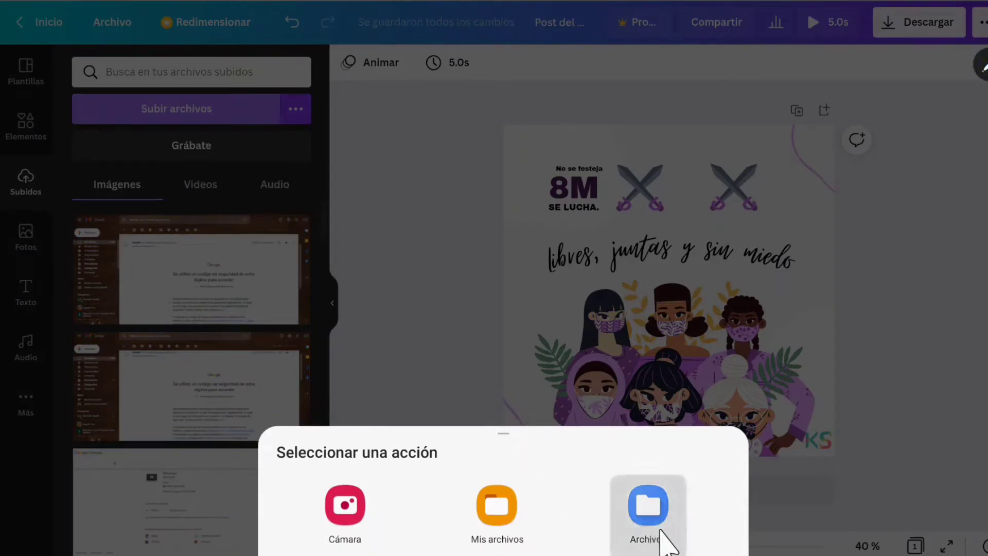
{"action": "left_click", "coordinate": [649, 525]}
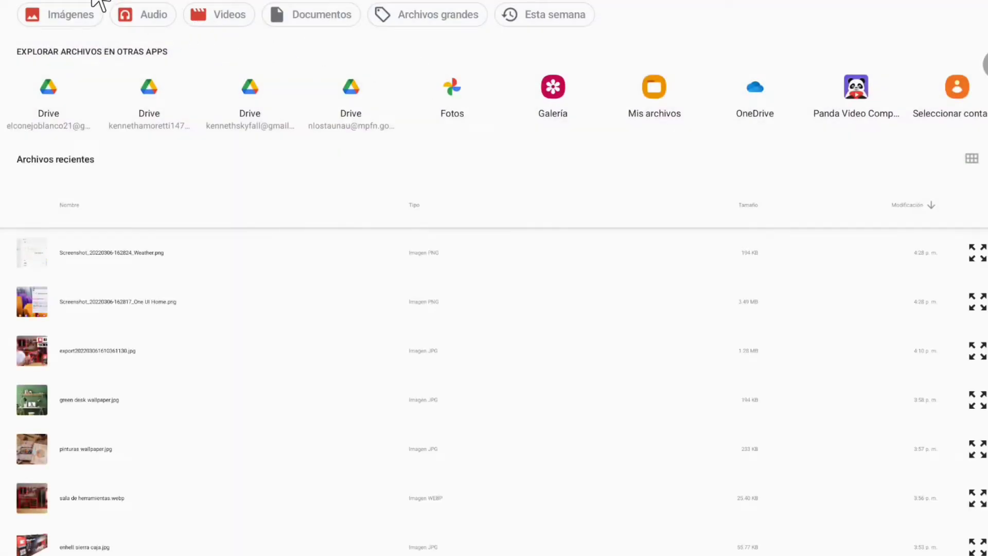
{"action": "left_click", "coordinate": [980, 161]}
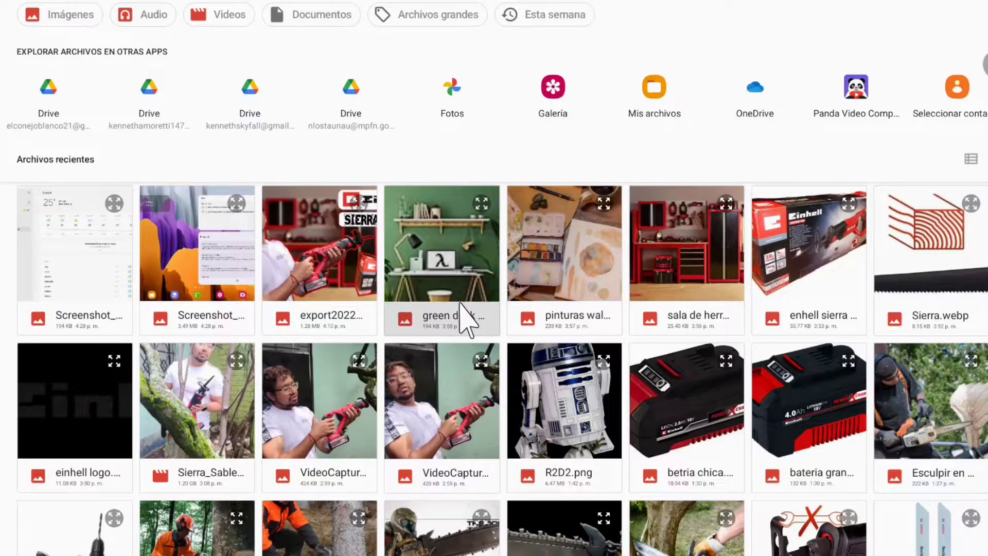
{"action": "scroll", "coordinate": [466, 319], "scroll_direction": "down", "scroll_amount": 3}
{"action": "scroll", "coordinate": [466, 323], "scroll_direction": "down", "scroll_amount": 6}
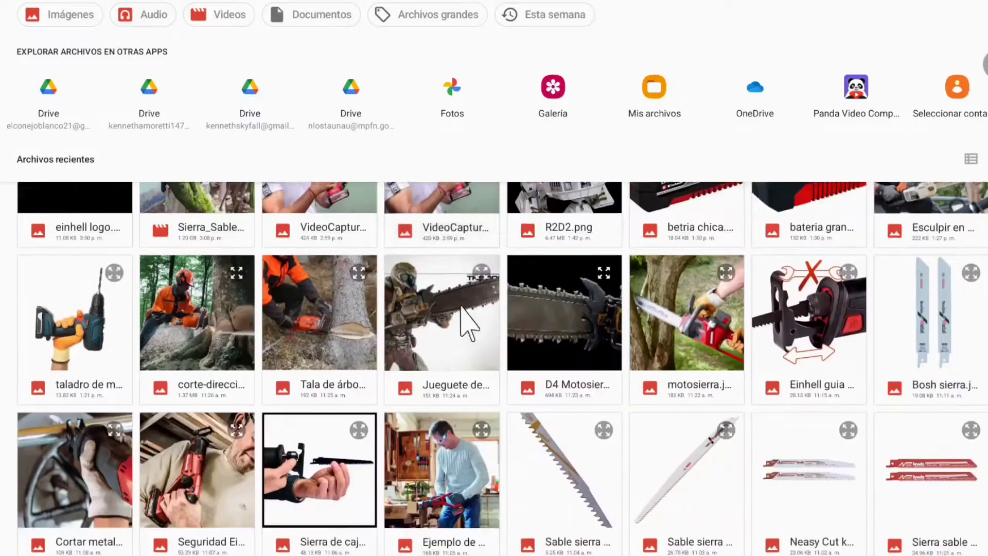
{"action": "scroll", "coordinate": [802, 334], "scroll_direction": "up", "scroll_amount": 9}
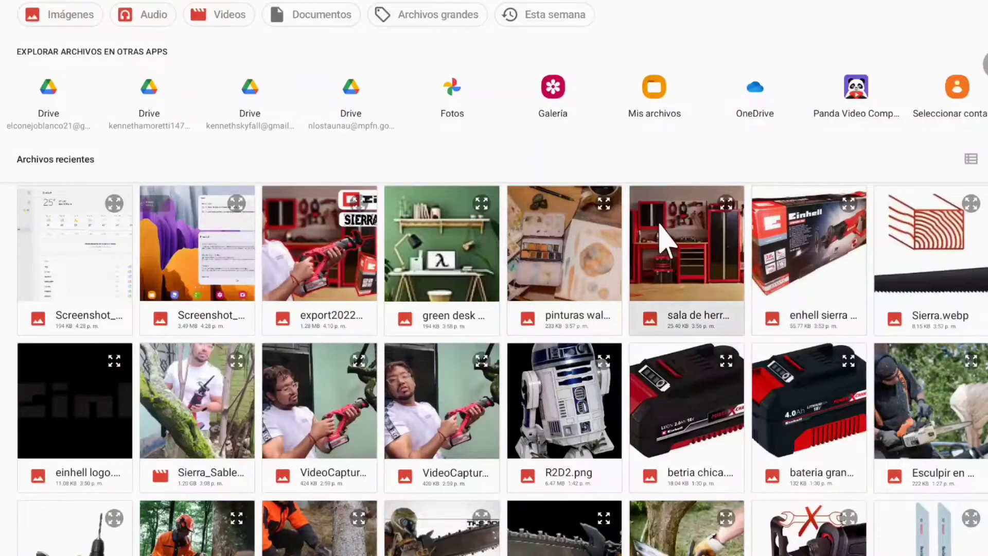
{"action": "left_click", "coordinate": [715, 391]}
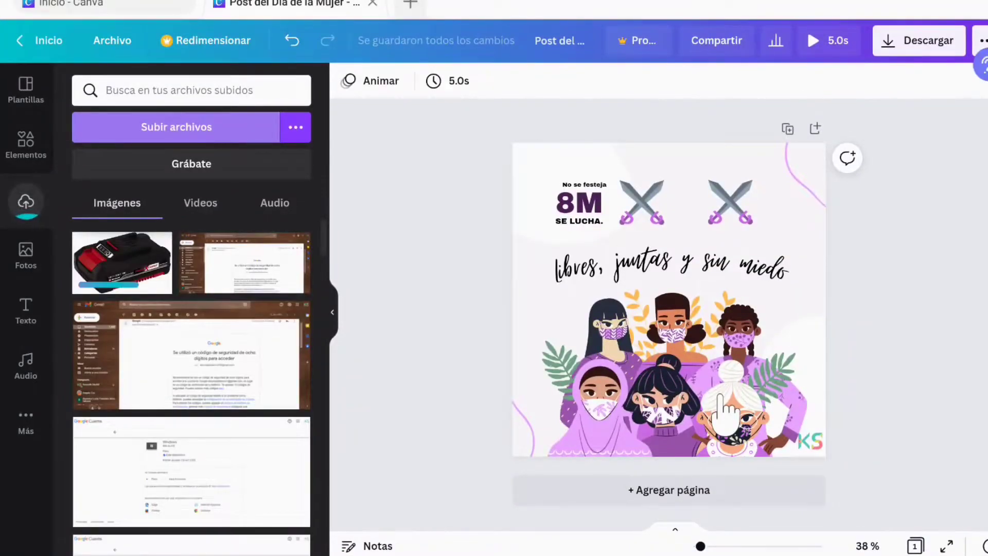
- Insert the uploaded battery picture over the illustrated women and crop it to its lower-right part
{"action": "left_click", "coordinate": [128, 270]}
{"action": "left_click_drag", "start_coordinate": [662, 332], "coordinate": [653, 374]}
{"action": "left_click_drag", "start_coordinate": [745, 306], "coordinate": [809, 278]}
{"action": "double_click", "coordinate": [713, 335]}
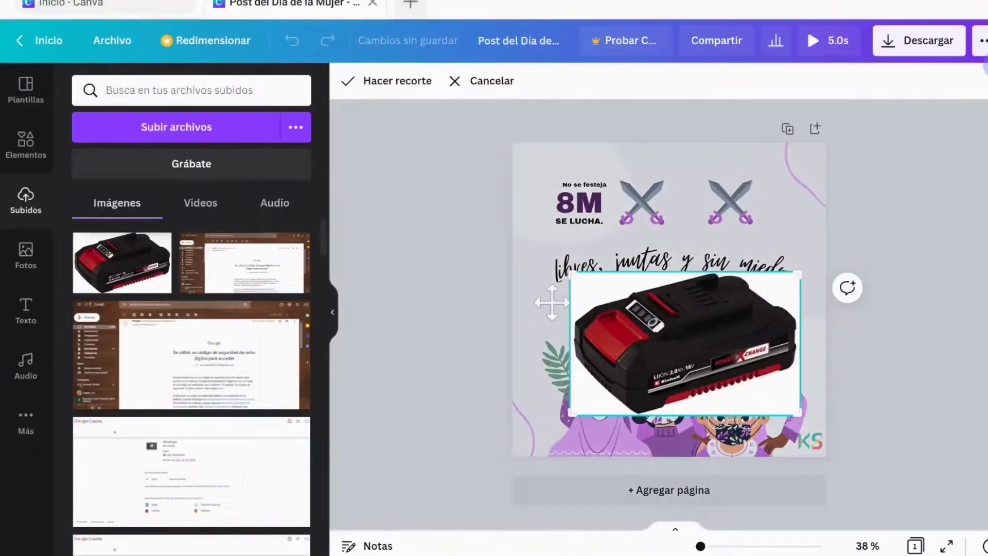
{"action": "left_click_drag", "start_coordinate": [573, 275], "coordinate": [672, 311]}
{"action": "right_click", "coordinate": [740, 368]}
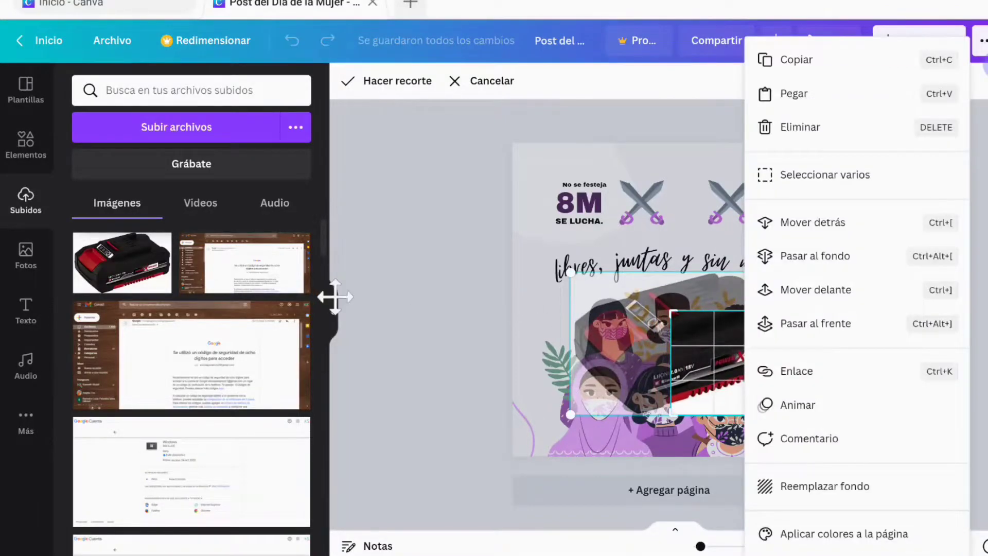
{"action": "left_click", "coordinate": [419, 338]}
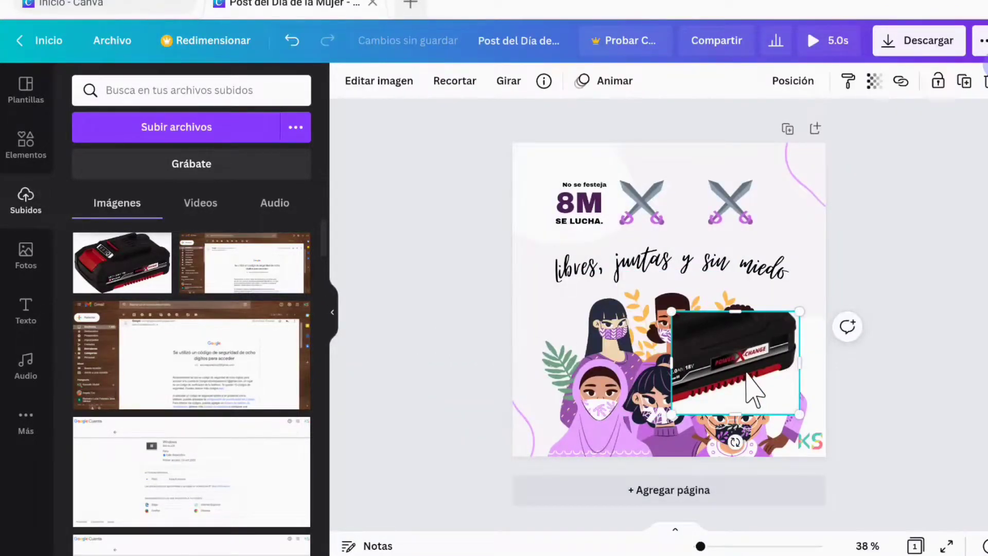
- Shift the battery picture inside its crop area to frame different parts, and delete it from the design
{"action": "double_click", "coordinate": [753, 392]}
{"action": "left_click_drag", "start_coordinate": [703, 364], "coordinate": [776, 391]}
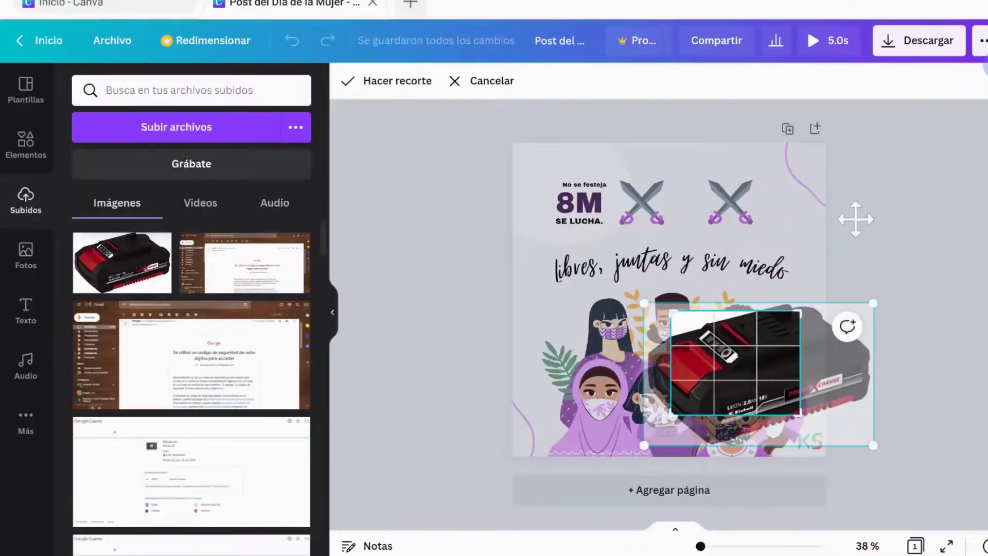
{"action": "left_click", "coordinate": [851, 213]}
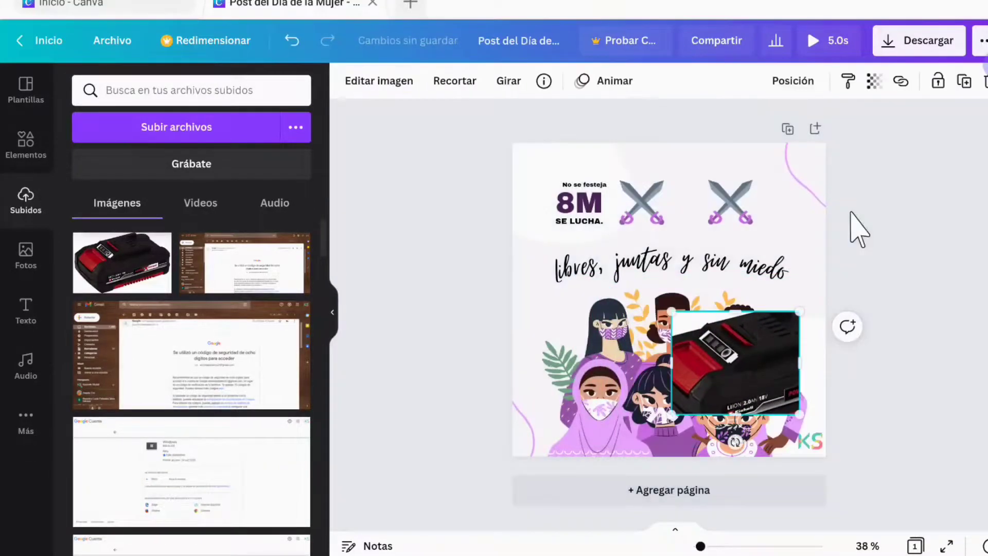
{"action": "double_click", "coordinate": [717, 397]}
{"action": "left_click_drag", "start_coordinate": [717, 386], "coordinate": [670, 399]}
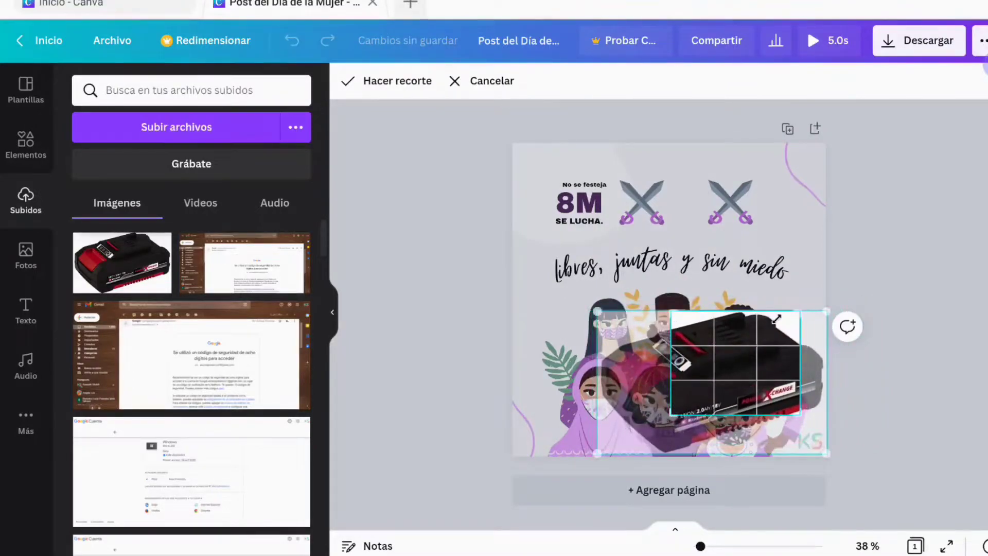
{"action": "left_click", "coordinate": [883, 227]}
{"action": "double_click", "coordinate": [738, 373]}
{"action": "left_click_drag", "start_coordinate": [826, 309], "coordinate": [926, 160]}
{"action": "left_click", "coordinate": [926, 160]}
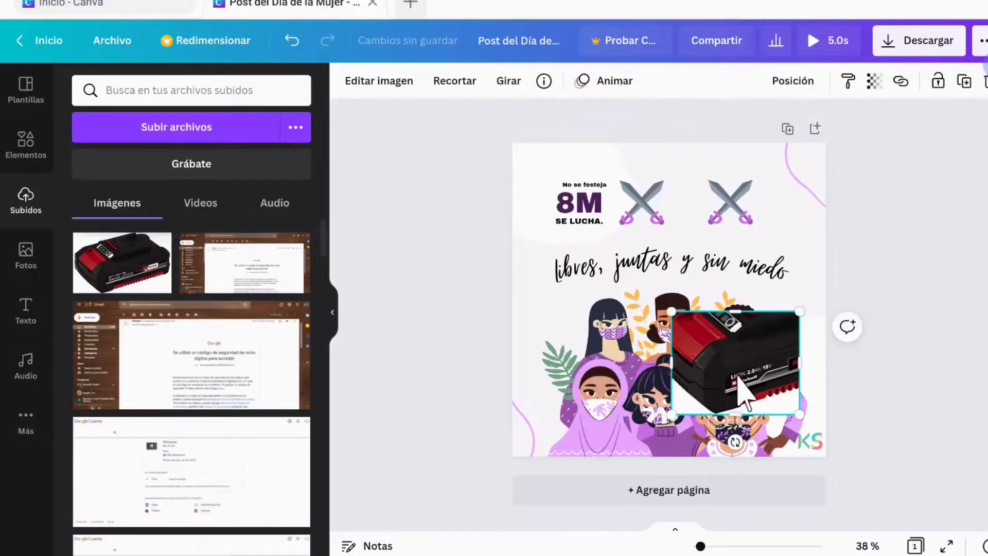
{"action": "key", "text": "Delete"}
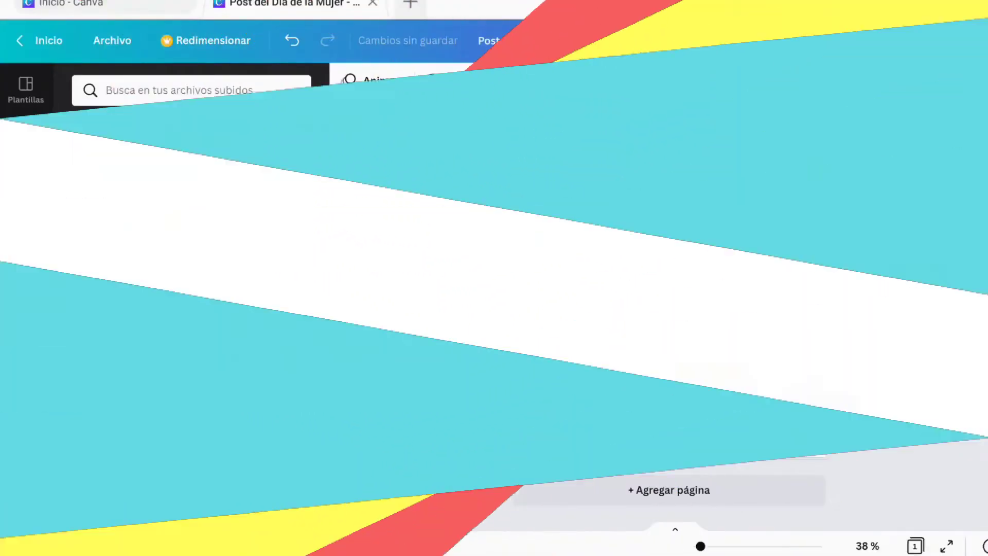
- Browse the stock photos and filter them by the Mujer category
{"action": "left_click", "coordinate": [32, 272]}
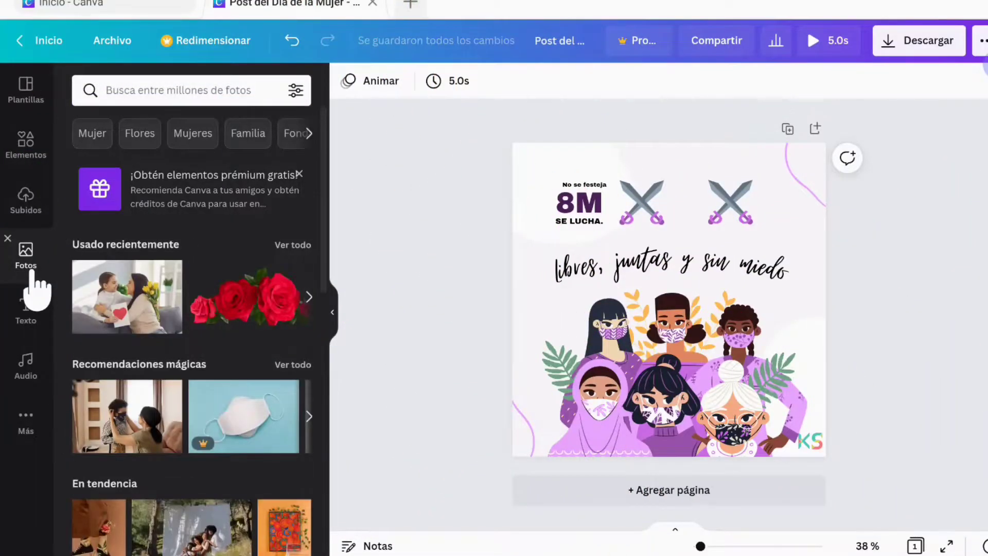
{"action": "scroll", "coordinate": [157, 289], "scroll_direction": "down", "scroll_amount": 8}
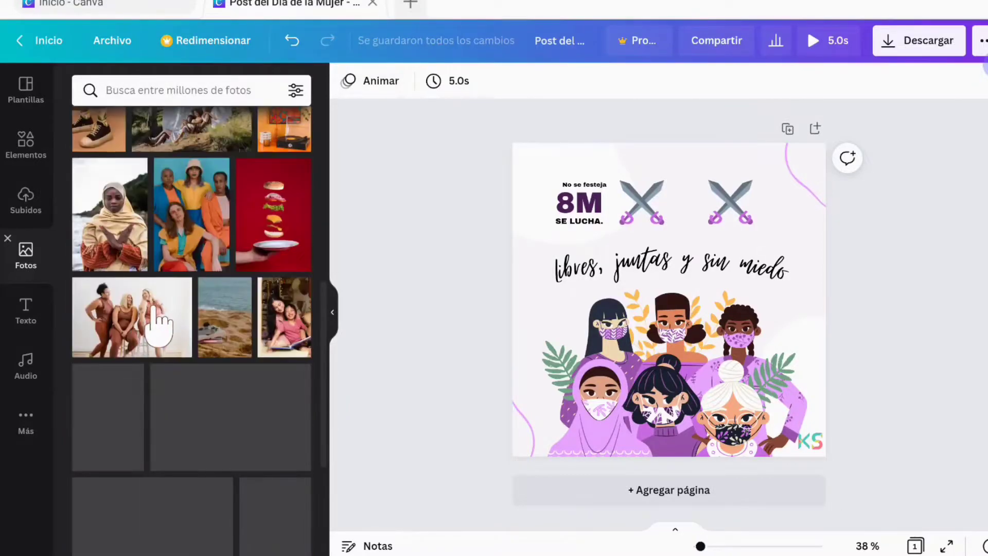
{"action": "scroll", "coordinate": [157, 329], "scroll_direction": "down", "scroll_amount": 10}
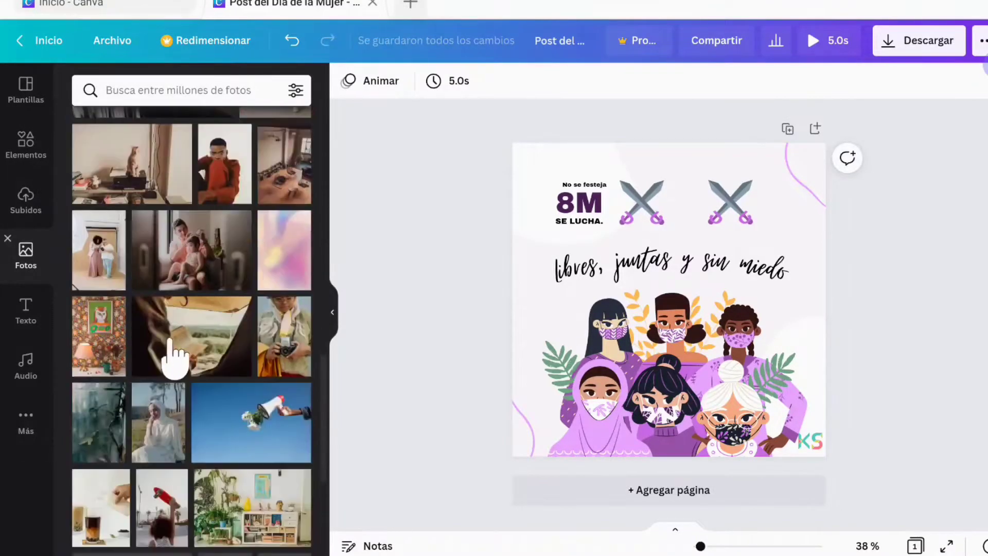
{"action": "scroll", "coordinate": [173, 358], "scroll_direction": "down", "scroll_amount": 2}
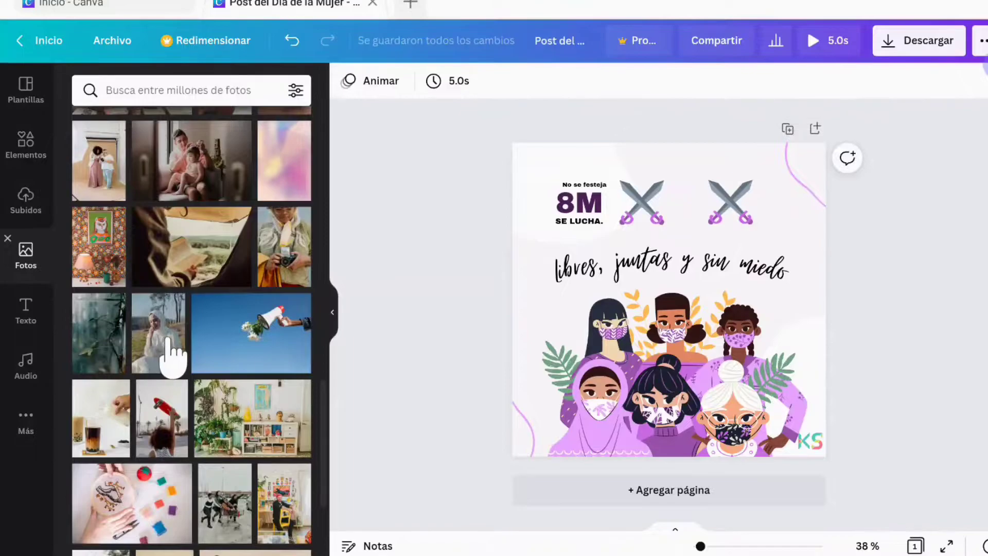
{"action": "scroll", "coordinate": [170, 334], "scroll_direction": "up", "scroll_amount": 20}
{"action": "left_click", "coordinate": [101, 133]}
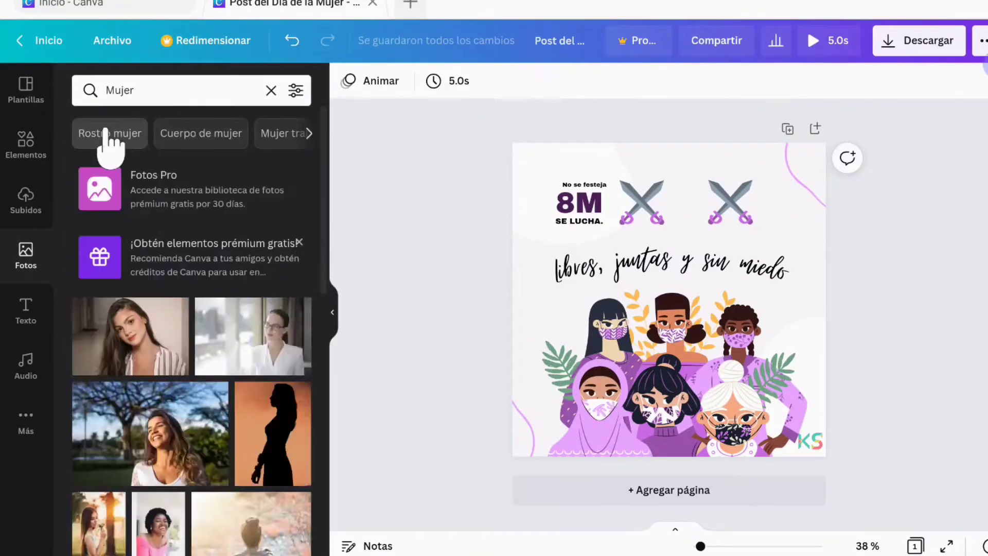
- Insert the photo of the long-haired woman in a striped shirt, move it over the illustration, and delete it
{"action": "scroll", "coordinate": [280, 375], "scroll_direction": "down", "scroll_amount": 1}
{"action": "left_click", "coordinate": [104, 309]}
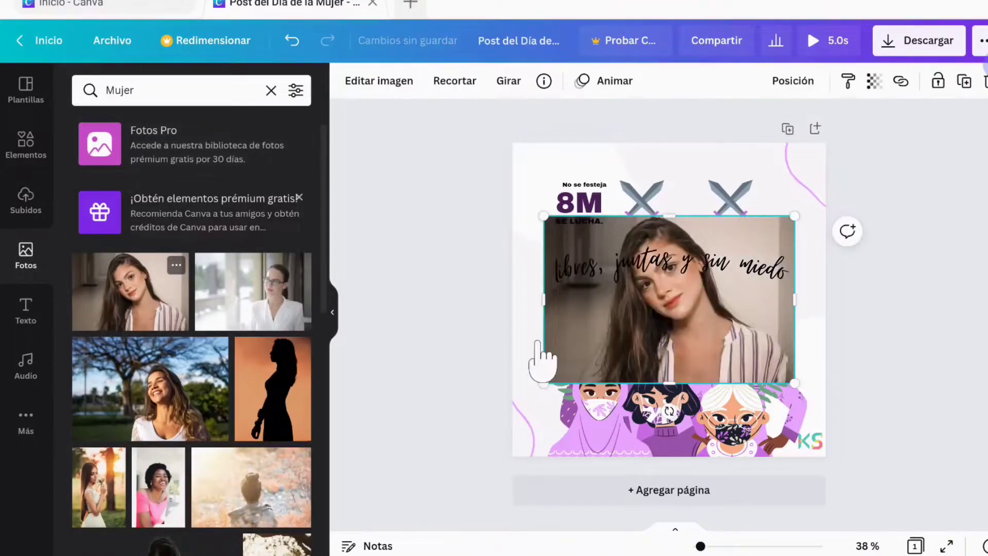
{"action": "left_click_drag", "start_coordinate": [745, 334], "coordinate": [749, 409]}
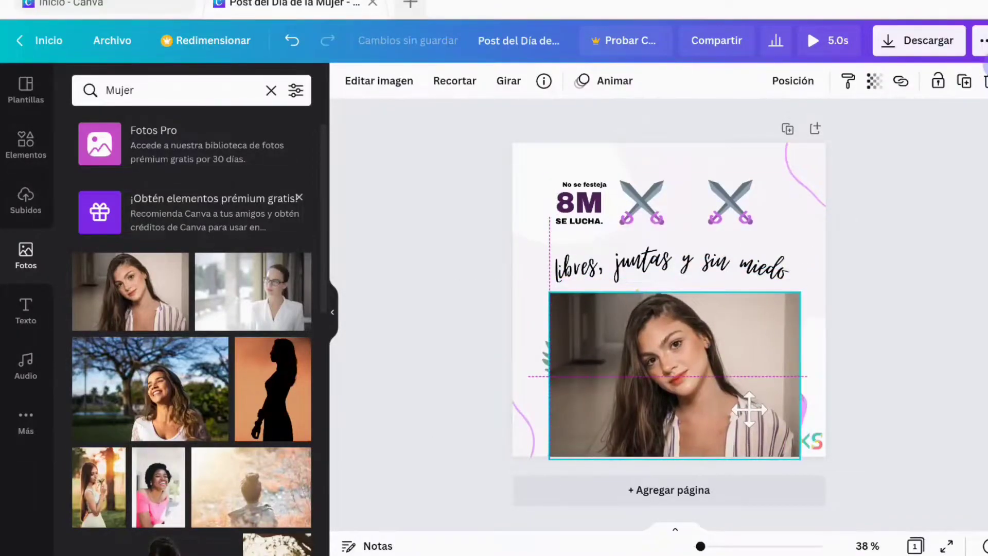
{"action": "key", "text": "Delete"}
- Replace the Mujer photo search with a search for "flores"
{"action": "scroll", "coordinate": [216, 128], "scroll_direction": "down", "scroll_amount": 5}
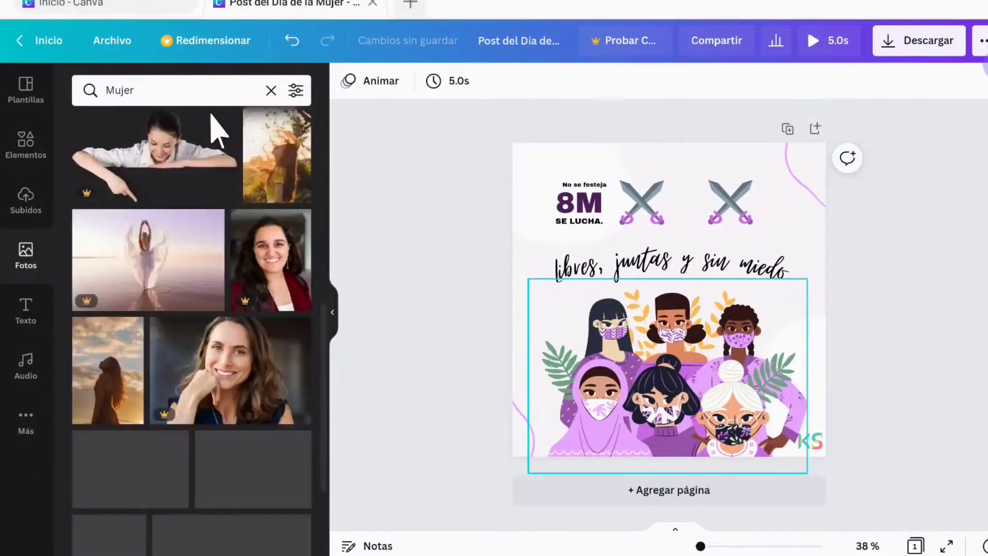
{"action": "left_click", "coordinate": [269, 93]}
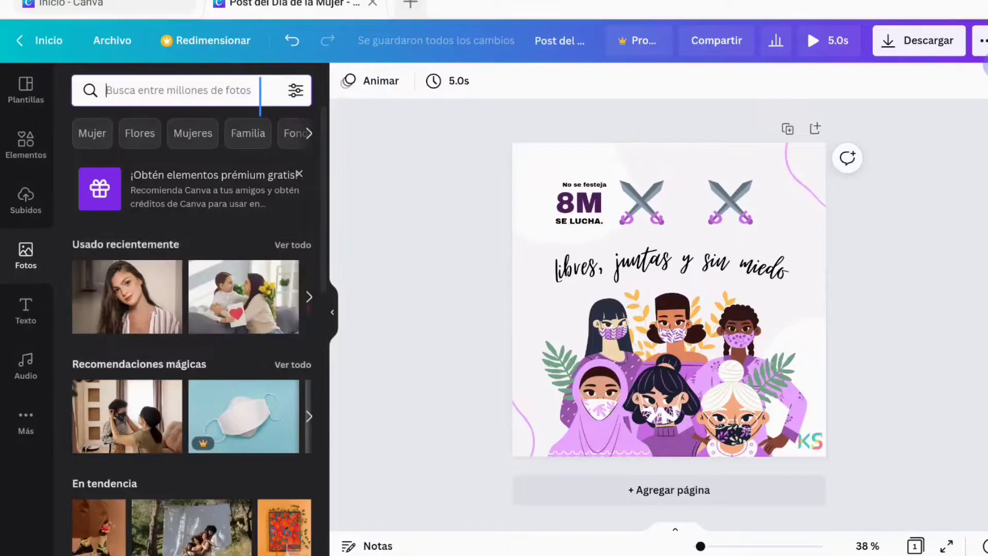
{"action": "type", "text": "flores"}
{"action": "key", "text": "Return"}
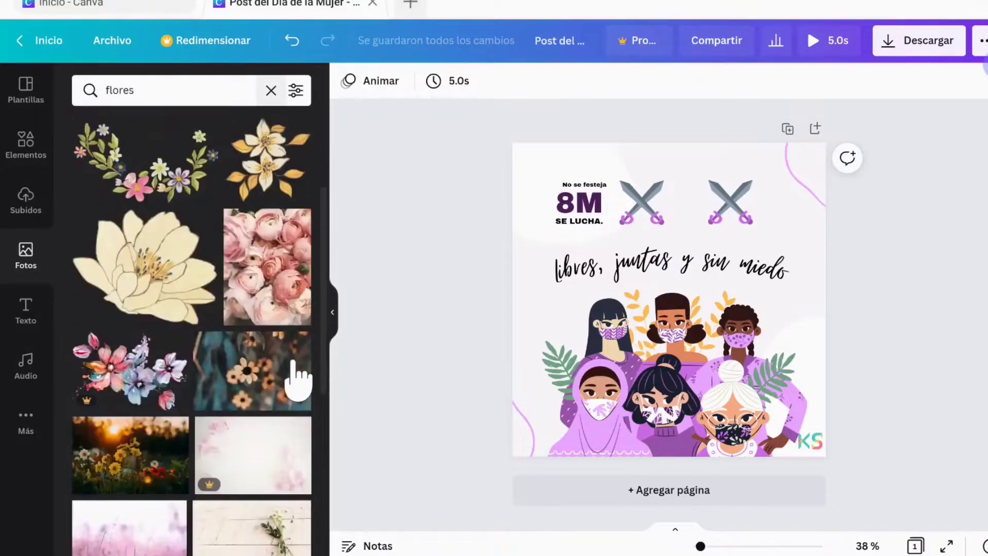
- Clear the elements search and show the complete Marcos collection
{"action": "left_click", "coordinate": [23, 146]}
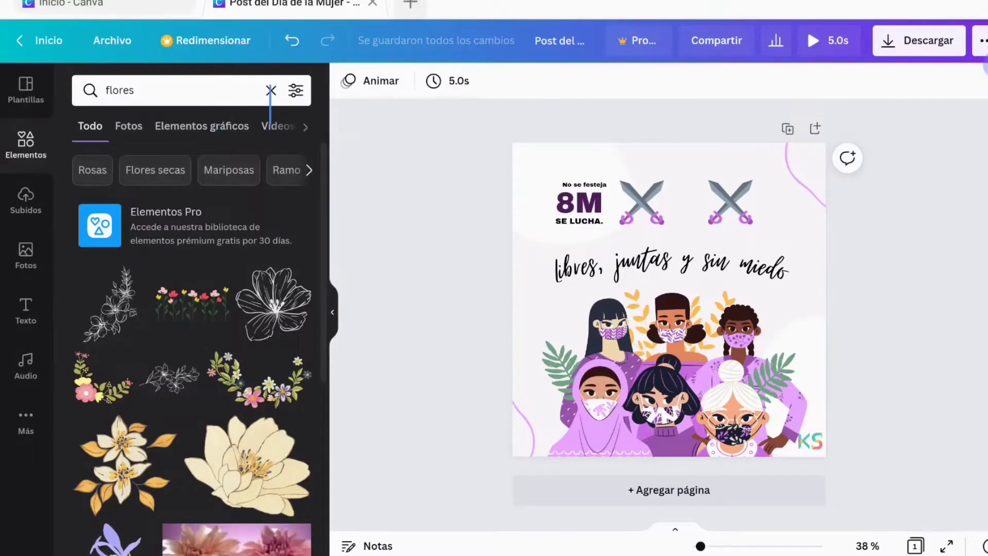
{"action": "left_click", "coordinate": [271, 90]}
{"action": "scroll", "coordinate": [135, 330], "scroll_direction": "down", "scroll_amount": 3}
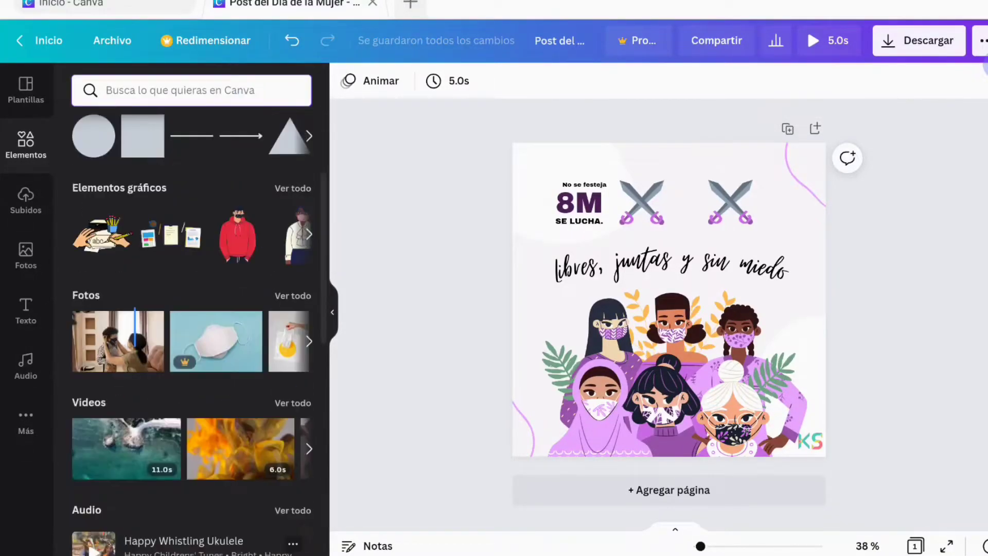
{"action": "scroll", "coordinate": [135, 327], "scroll_direction": "down", "scroll_amount": 10}
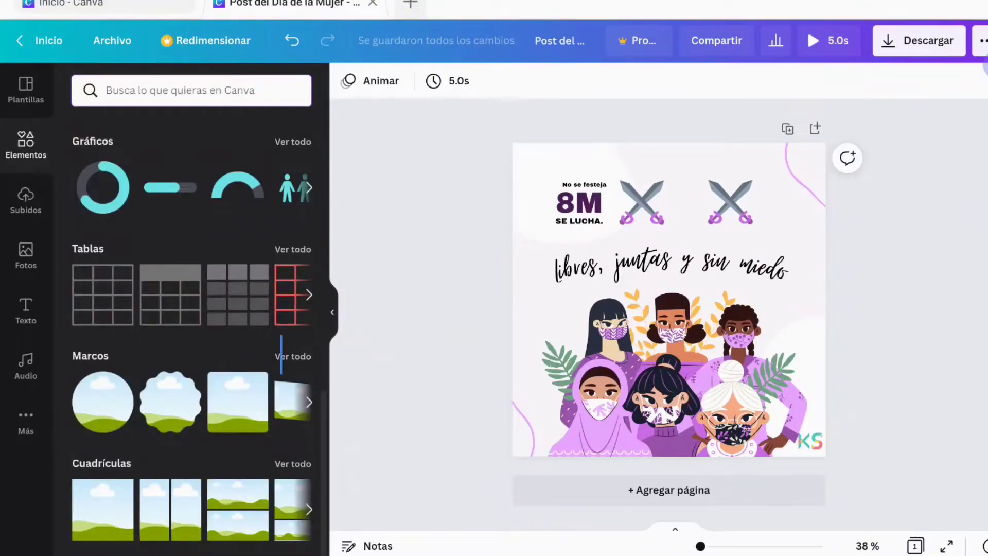
{"action": "left_click", "coordinate": [281, 356]}
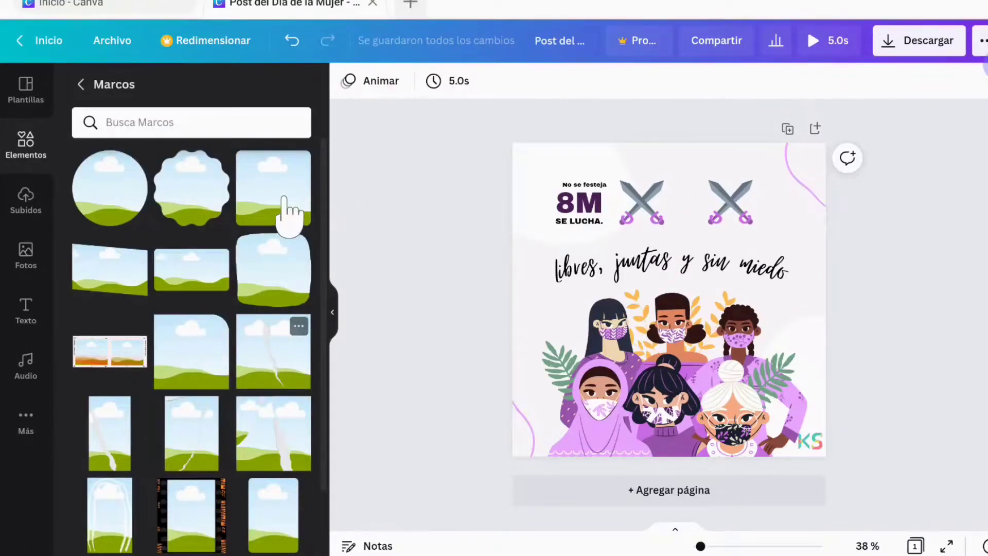
- Add the circular frame to the design, scale it down and place it in the upper-right corner
{"action": "left_click", "coordinate": [137, 194]}
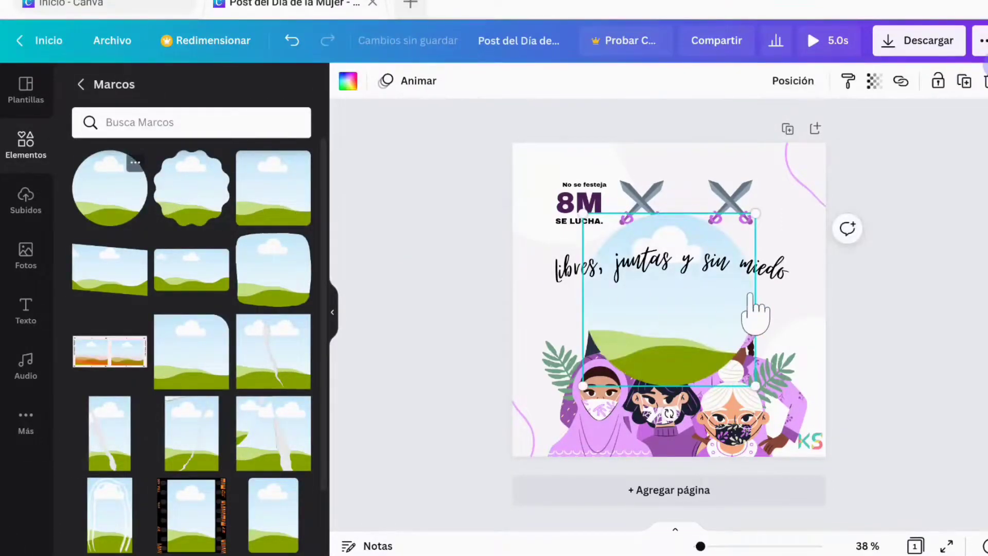
{"action": "left_click_drag", "start_coordinate": [715, 324], "coordinate": [770, 342]}
{"action": "left_click_drag", "start_coordinate": [644, 247], "coordinate": [727, 338]}
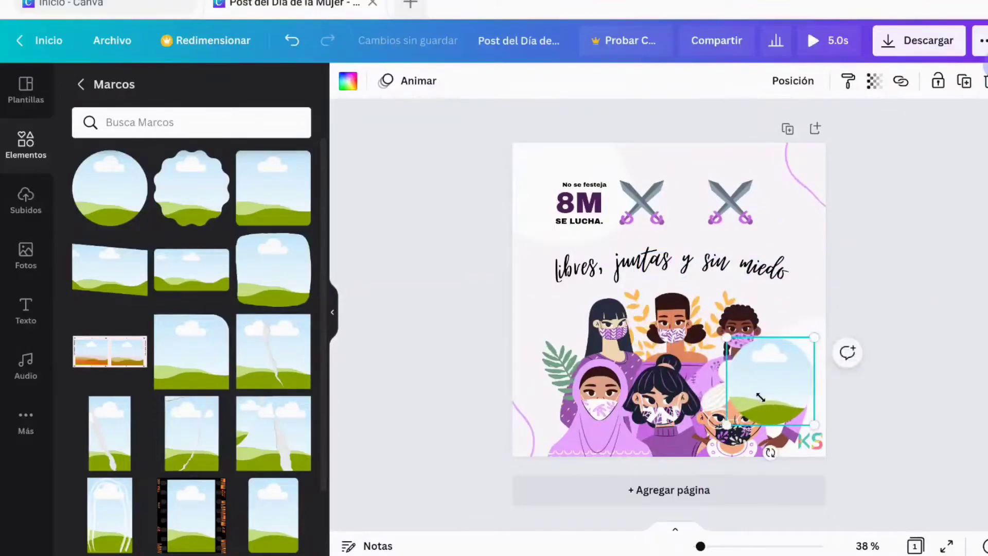
{"action": "left_click_drag", "start_coordinate": [761, 395], "coordinate": [765, 218]}
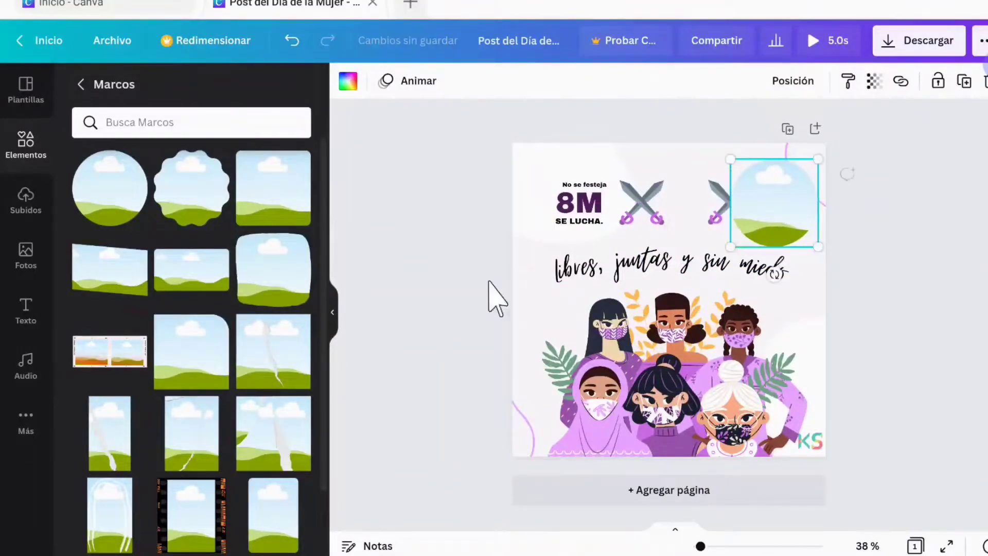
- Fill the circular frame with the Mujer stock photo of the woman in glasses and a white blouse
{"action": "left_click", "coordinate": [41, 265]}
{"action": "left_click", "coordinate": [272, 91]}
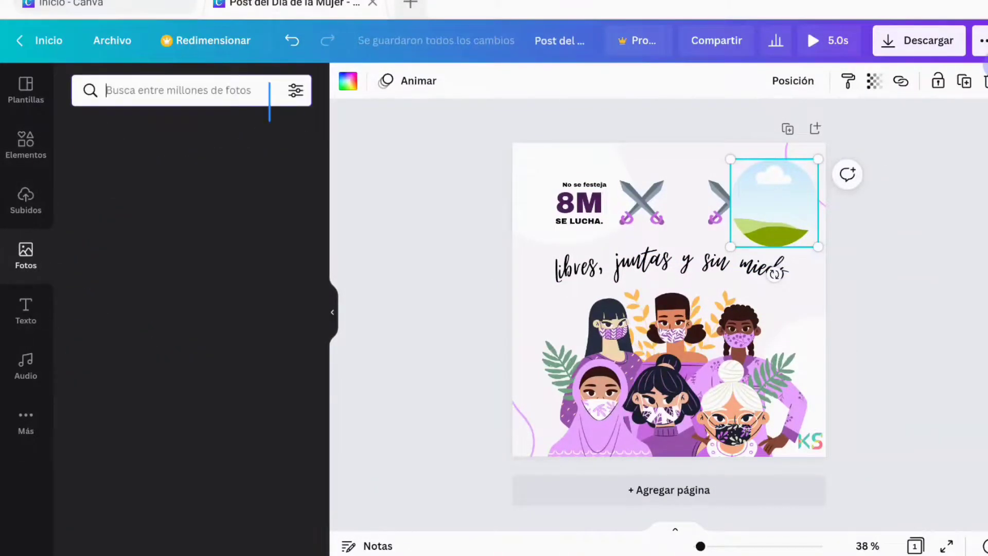
{"action": "left_click", "coordinate": [92, 133]}
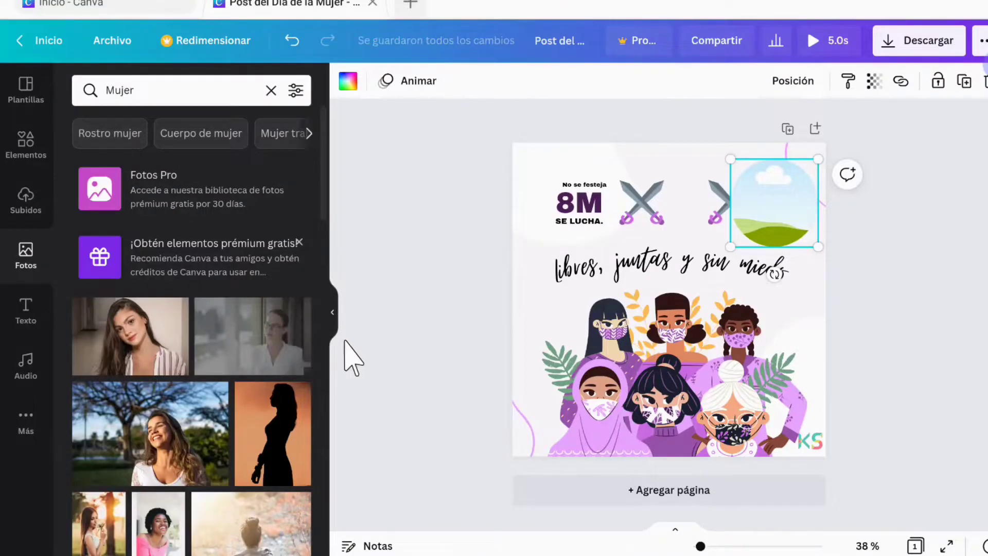
{"action": "left_click_drag", "start_coordinate": [344, 342], "coordinate": [679, 370]}
{"action": "left_click_drag", "start_coordinate": [747, 349], "coordinate": [776, 217]}
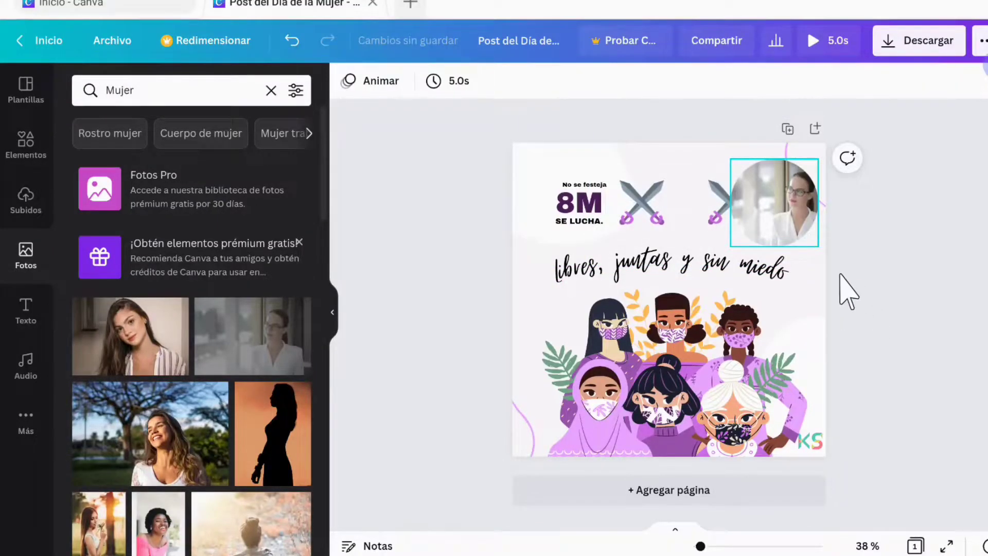
- Reposition the photo inside the circular frame so that the woman in glasses is centred
{"action": "double_click", "coordinate": [795, 209]}
{"action": "left_click", "coordinate": [902, 345]}
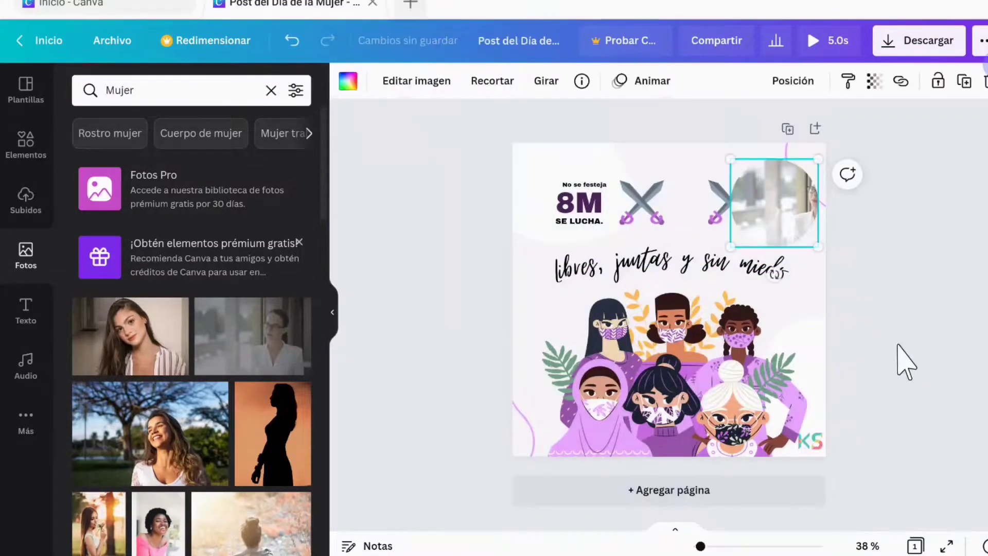
{"action": "double_click", "coordinate": [795, 229]}
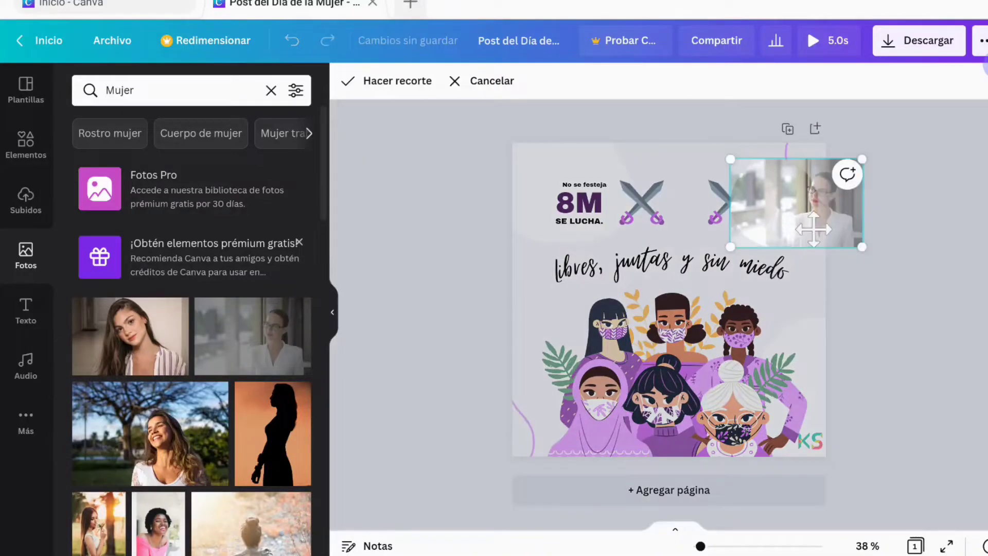
{"action": "left_click_drag", "start_coordinate": [795, 229], "coordinate": [751, 223]}
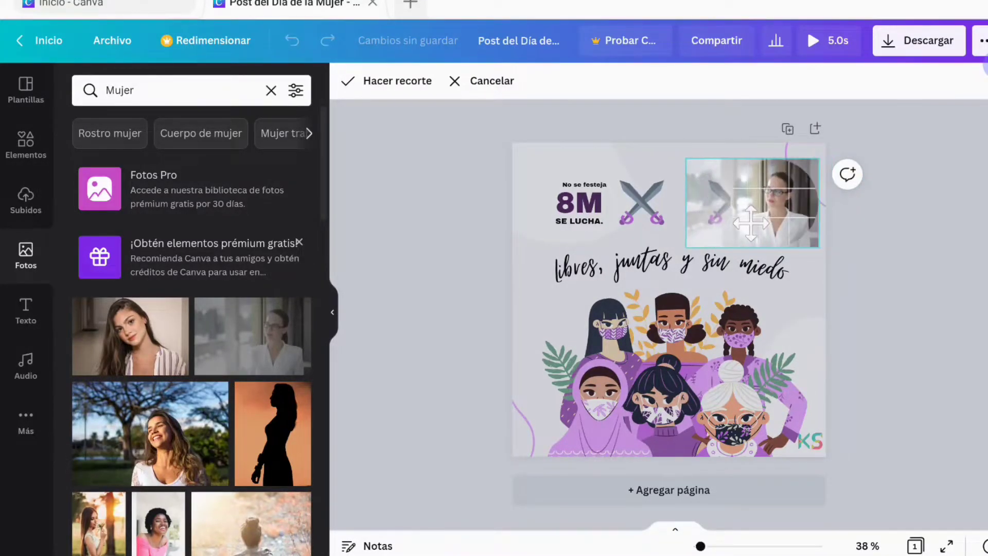
{"action": "left_click", "coordinate": [887, 293]}
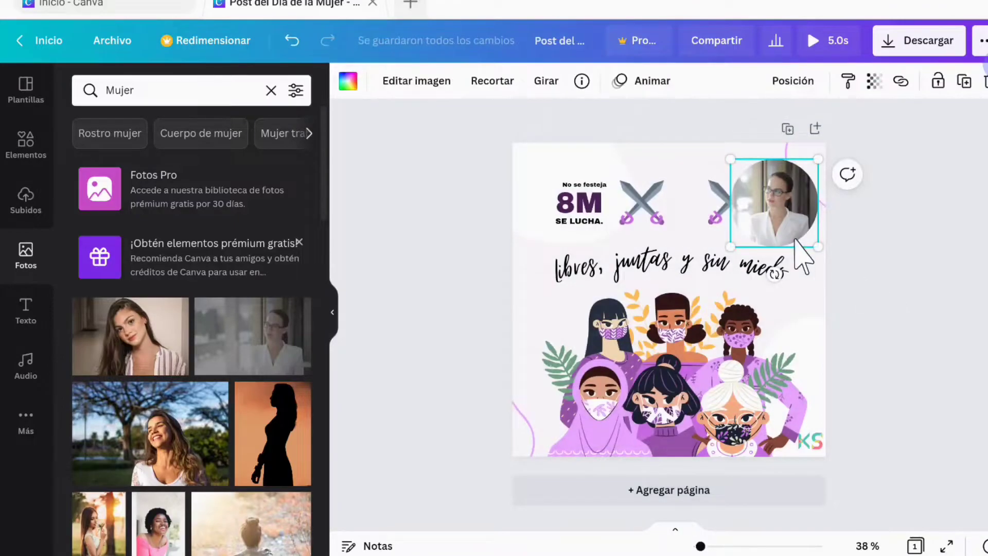
- Scale the circular photo down in the upper-right area, next to the second pair of crossed swords
{"action": "right_click", "coordinate": [751, 258]}
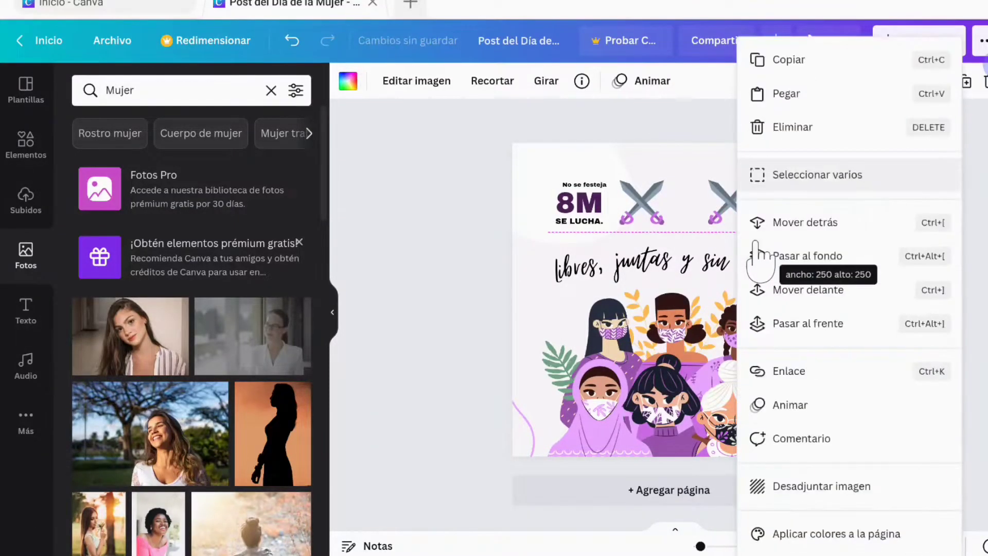
{"action": "left_click_drag", "start_coordinate": [818, 159], "coordinate": [805, 203]}
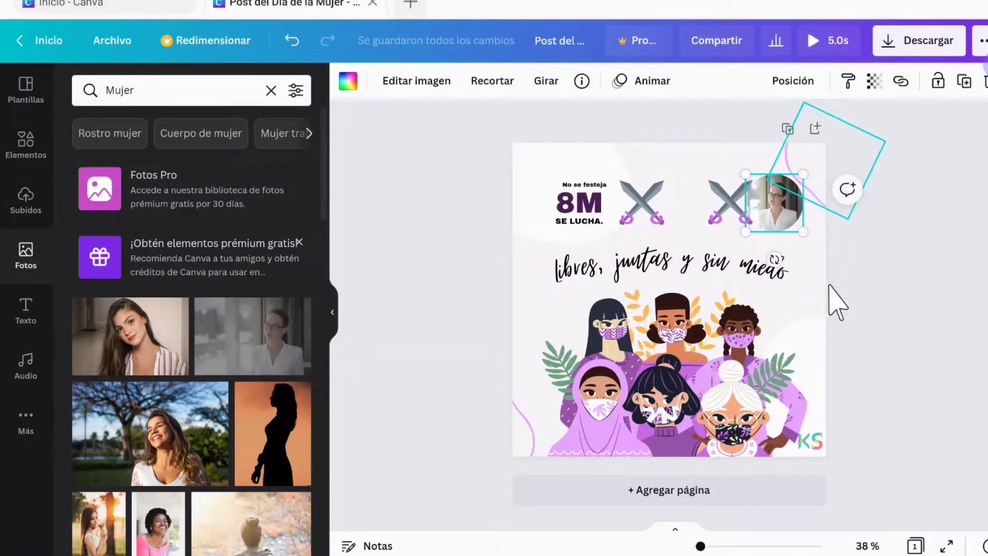
{"action": "left_click", "coordinate": [901, 316]}
{"action": "left_click", "coordinate": [775, 202]}
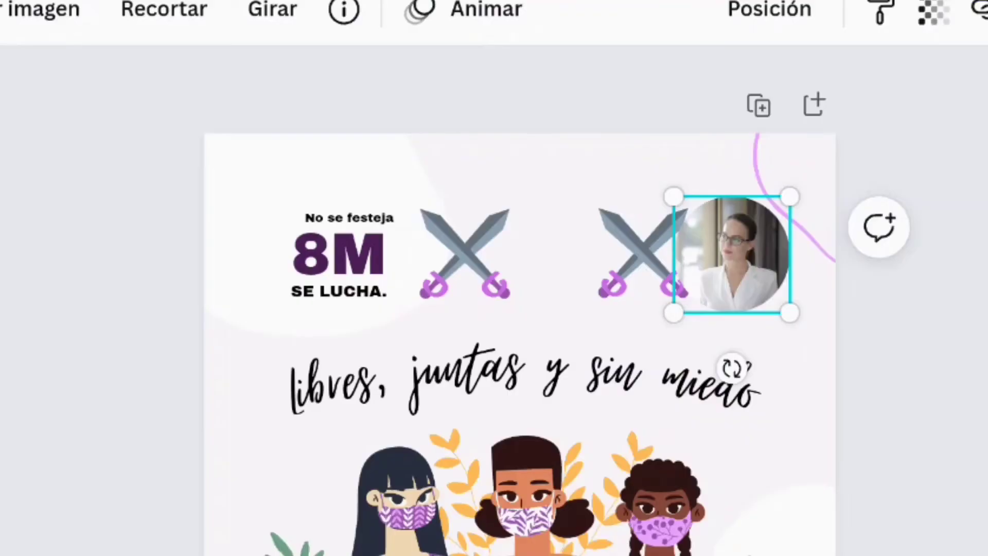
- Move the circular photo over the second pair of crossed swords, offset so that it covers only part of them
{"action": "left_click_drag", "start_coordinate": [728, 286], "coordinate": [654, 291]}
{"action": "left_click", "coordinate": [880, 419]}
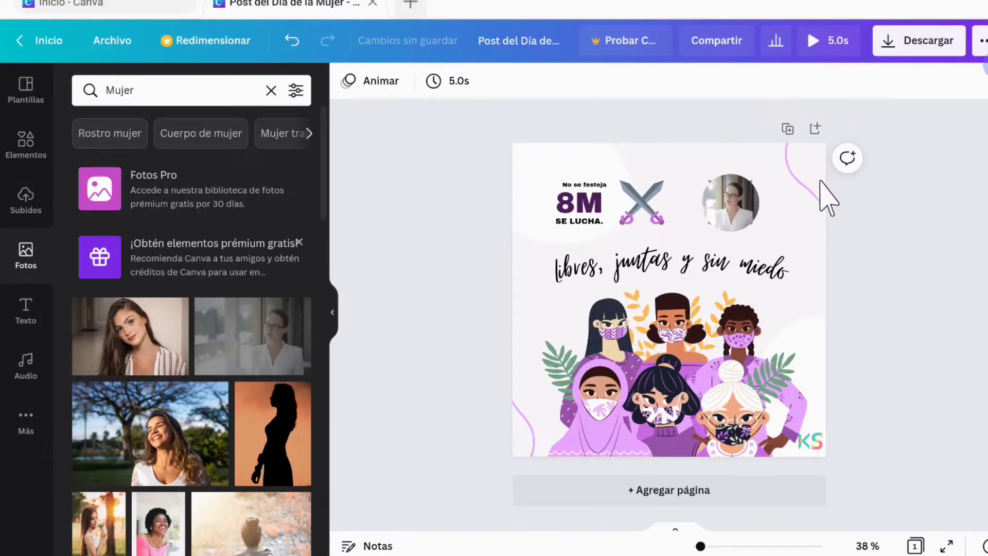
{"action": "mouse_move", "coordinate": [741, 215]}
{"action": "left_mouse_down"}
{"action": "mouse_move", "coordinate": [753, 340]}
{"action": "mouse_move", "coordinate": [743, 212]}
{"action": "left_mouse_up"}
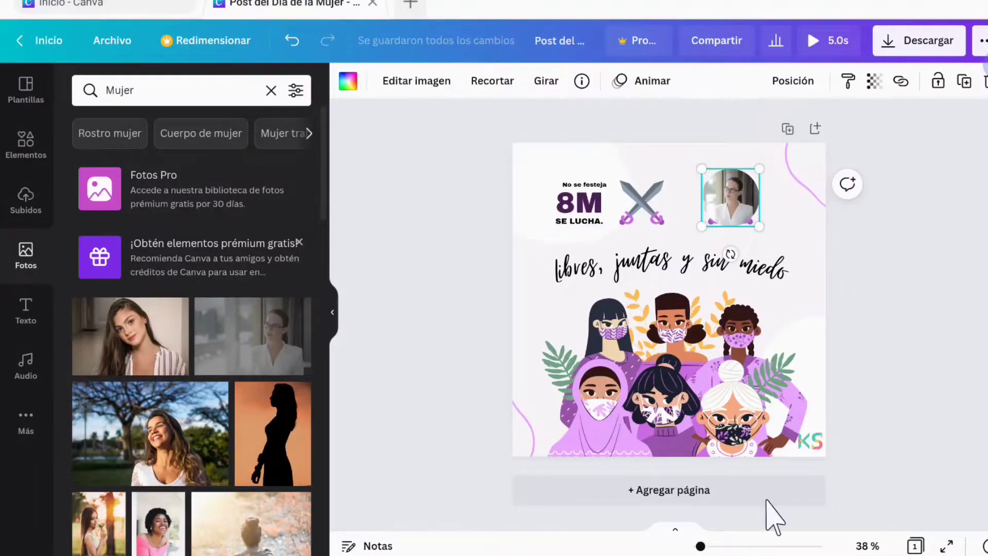
{"action": "left_click_drag", "start_coordinate": [734, 206], "coordinate": [760, 202]}
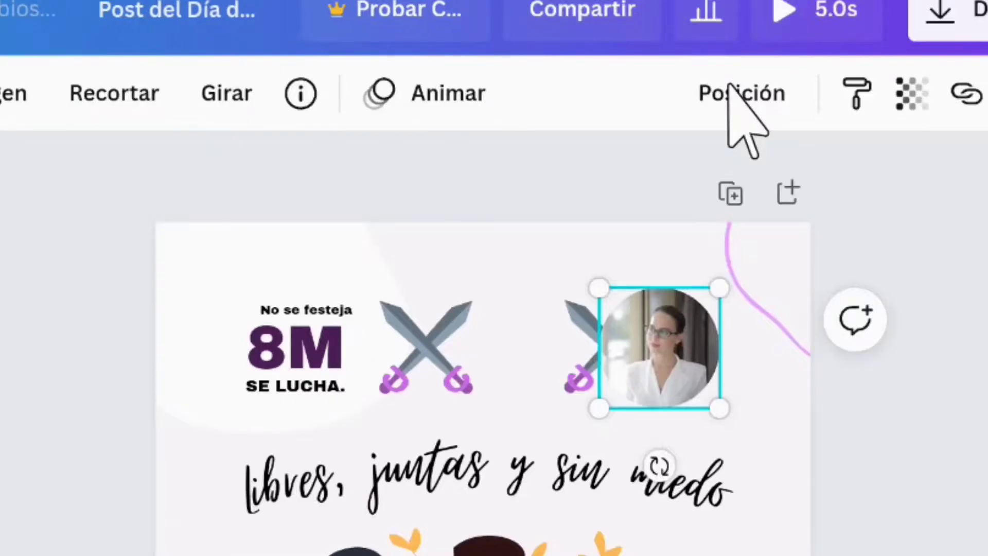
- Send the circular photo one layer backward so that it sits behind the second pair of crossed swords
{"action": "left_click", "coordinate": [793, 83]}
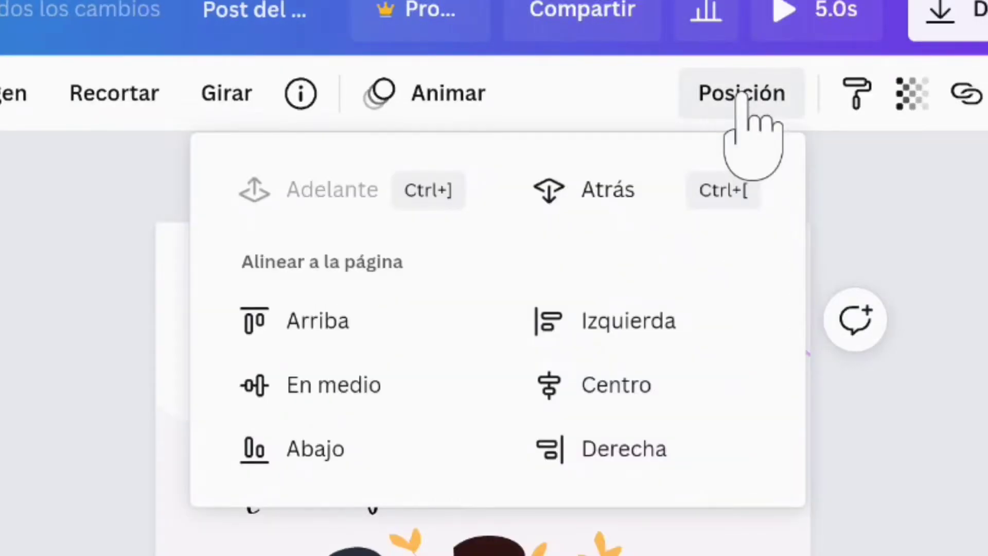
{"action": "left_click", "coordinate": [628, 188]}
{"action": "left_click", "coordinate": [906, 288]}
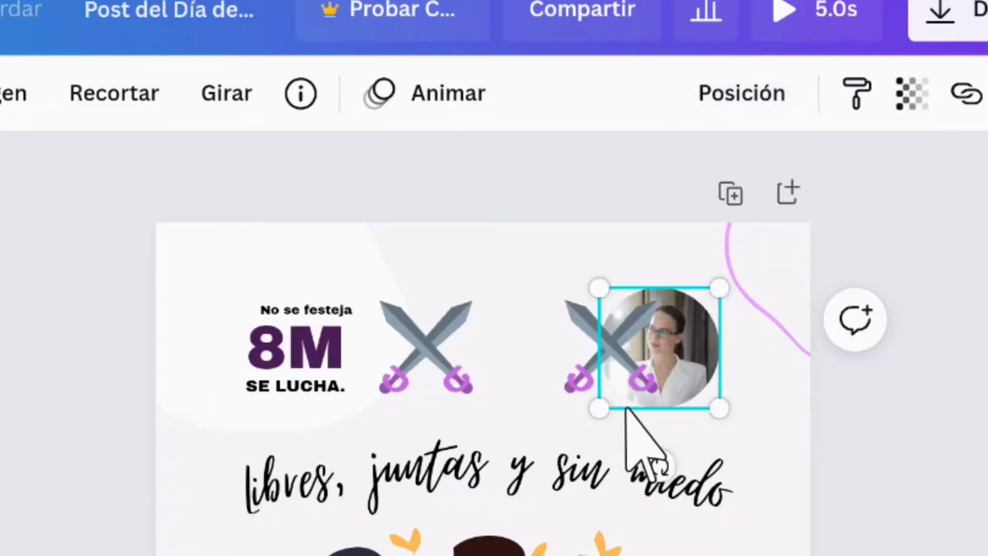
{"action": "left_click", "coordinate": [640, 427]}
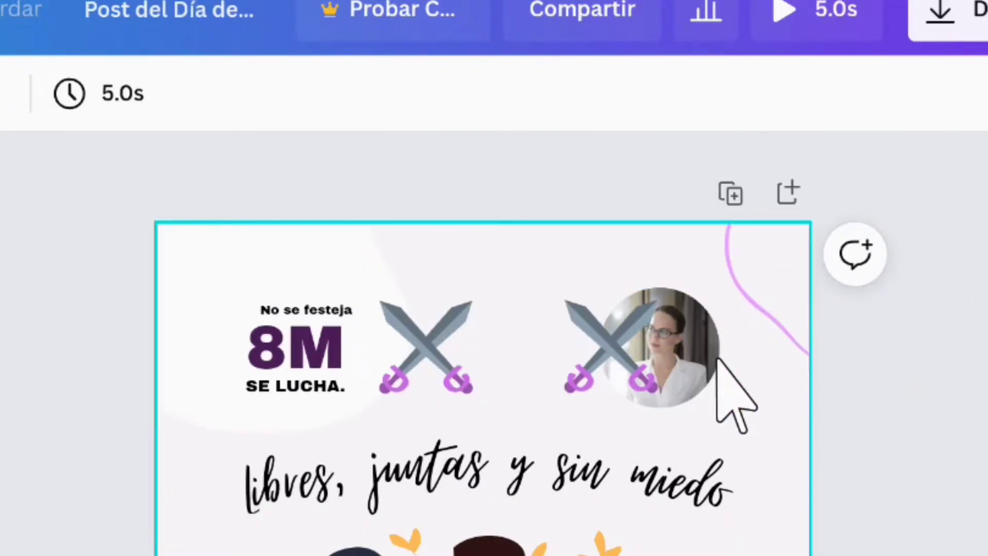
- Bring the circular photo one layer forward, in front of the second pair of crossed swords
{"action": "left_click", "coordinate": [661, 342]}
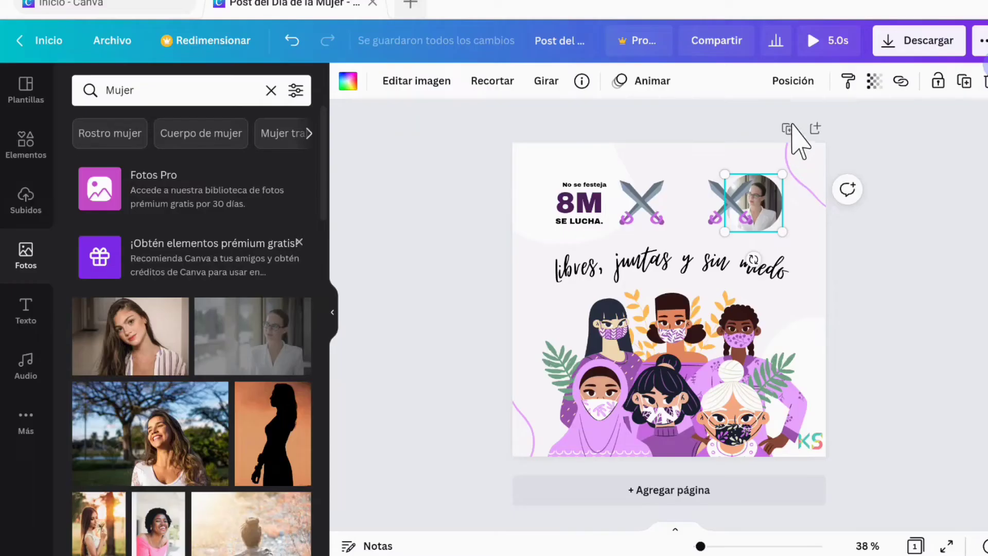
{"action": "left_click", "coordinate": [794, 84]}
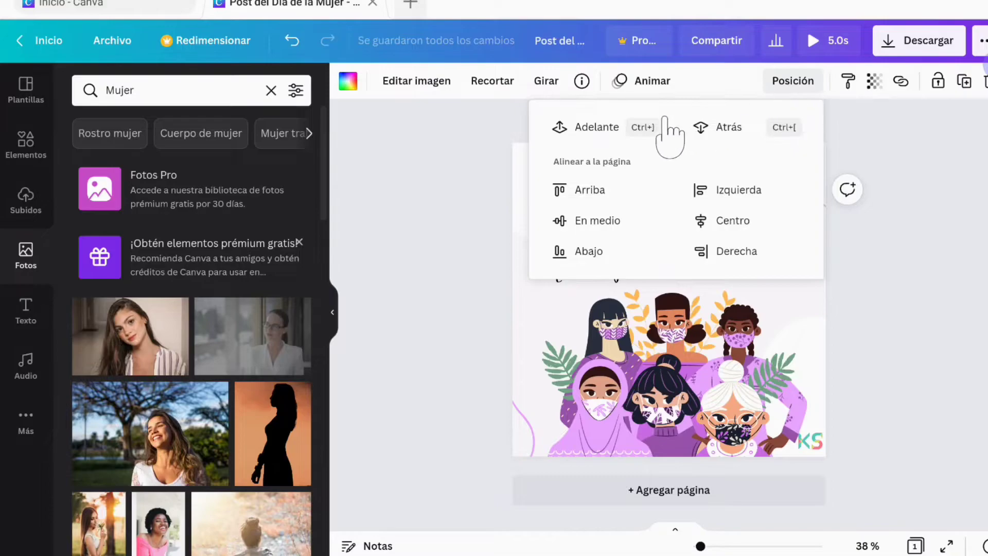
{"action": "left_click", "coordinate": [611, 129]}
{"action": "left_click", "coordinate": [901, 334]}
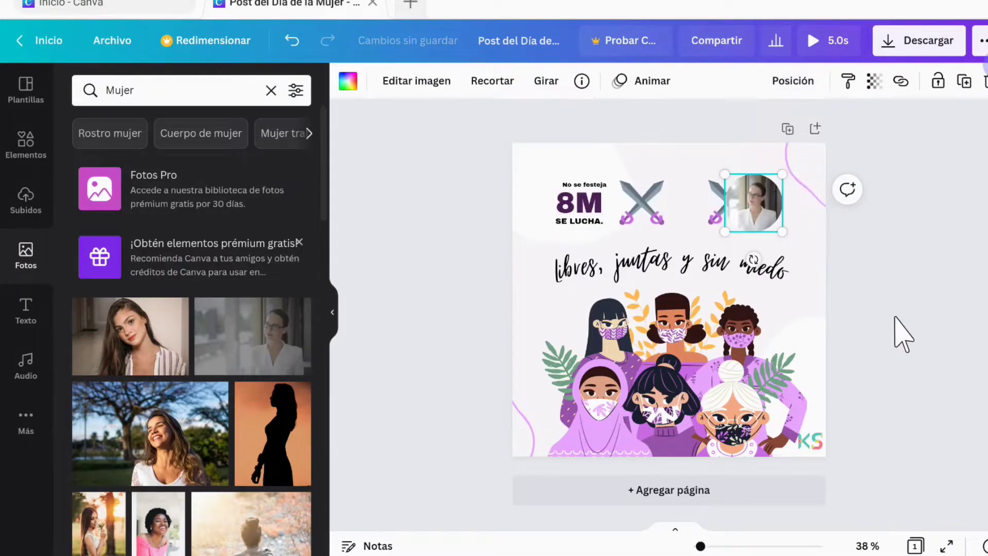
- Align the circular photo to the horizontal centre and the vertical middle of the page
{"action": "left_click", "coordinate": [795, 82]}
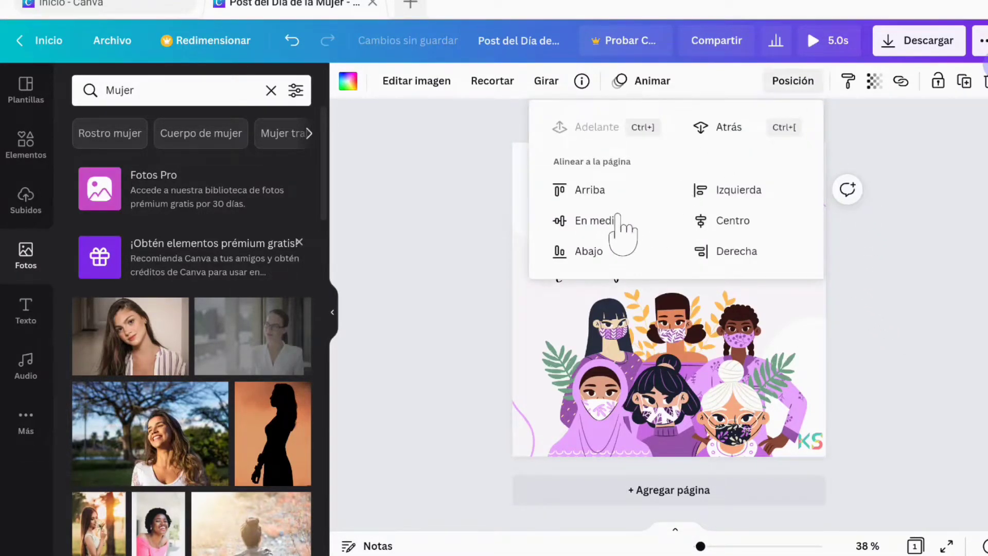
{"action": "left_click", "coordinate": [725, 226]}
{"action": "left_click", "coordinate": [867, 334]}
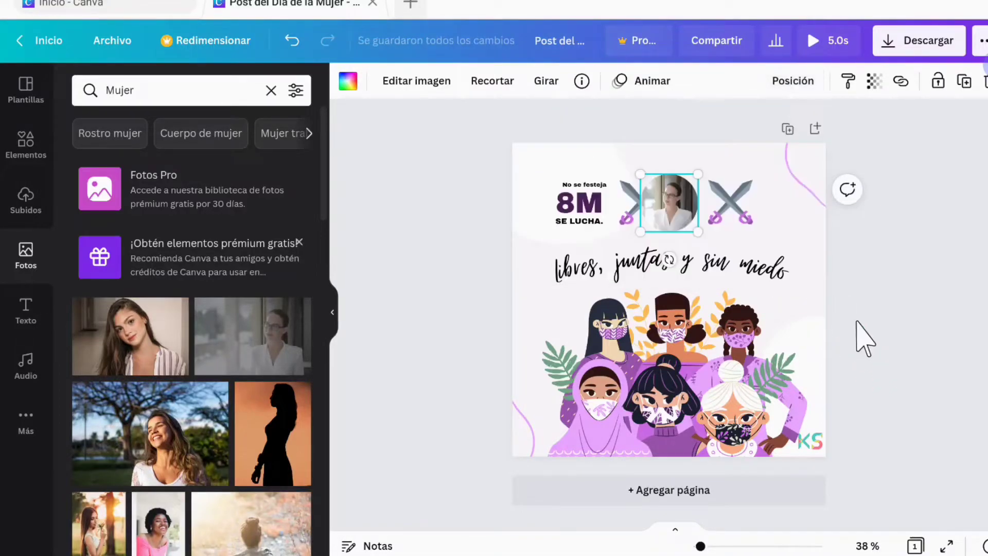
{"action": "left_click", "coordinate": [792, 81]}
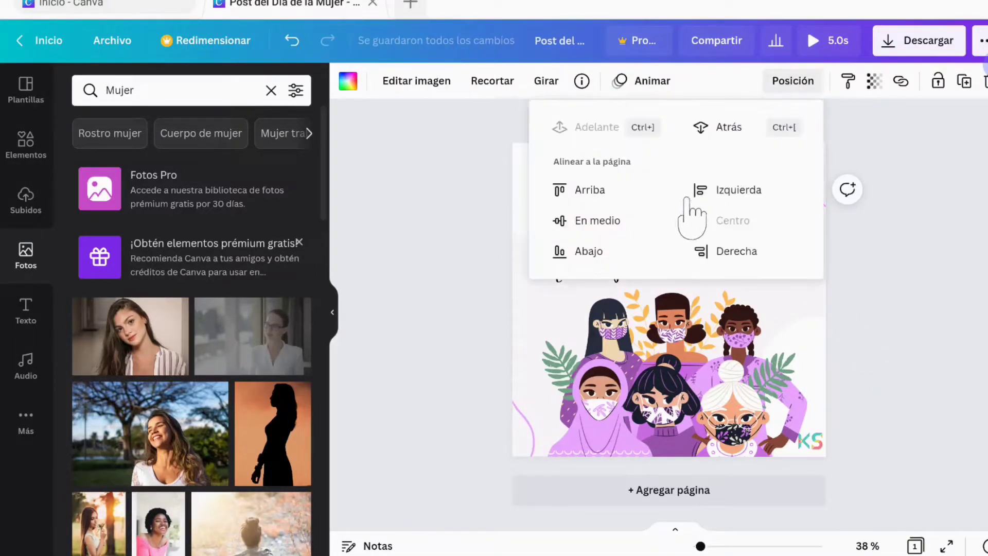
{"action": "left_click", "coordinate": [599, 221]}
{"action": "left_click", "coordinate": [920, 326]}
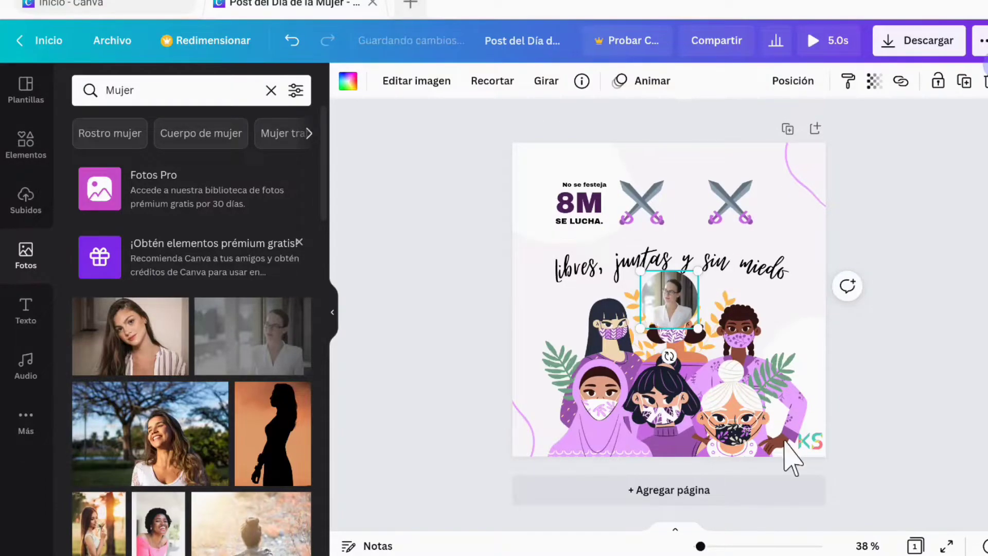
- Delete the circular photo from the design and browse the available frames
{"action": "key", "text": "Delete"}
{"action": "key", "text": "Delete"}
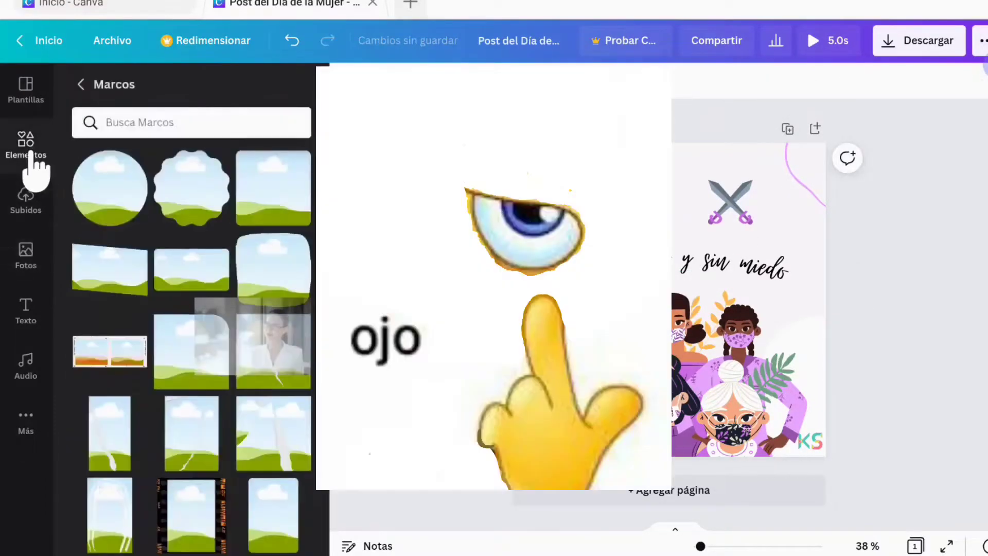
{"action": "scroll", "coordinate": [221, 342], "scroll_direction": "down", "scroll_amount": 10}
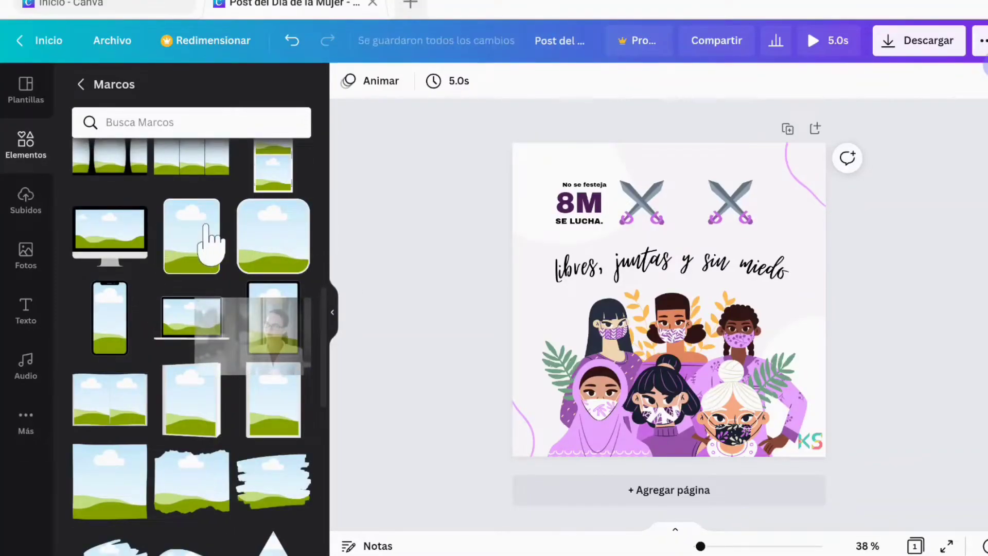
{"action": "scroll", "coordinate": [123, 249], "scroll_direction": "down", "scroll_amount": 1}
{"action": "scroll", "coordinate": [128, 259], "scroll_direction": "down", "scroll_amount": 3}
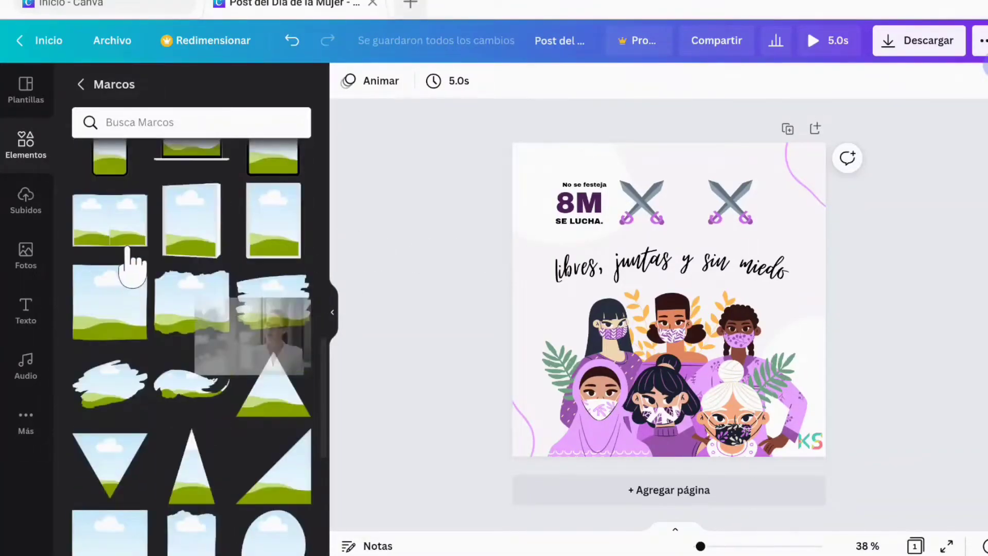
{"action": "scroll", "coordinate": [147, 241], "scroll_direction": "down", "scroll_amount": 3}
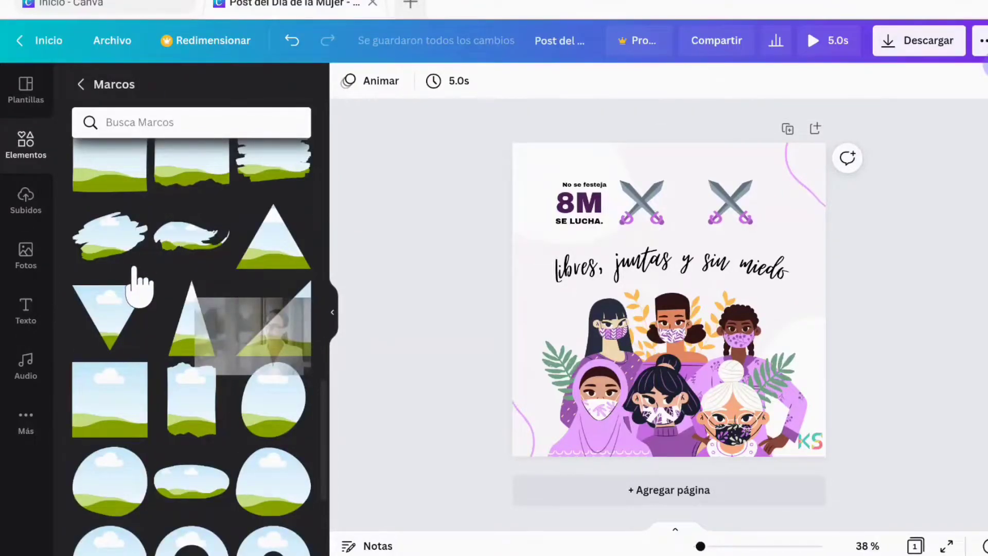
{"action": "scroll", "coordinate": [137, 268], "scroll_direction": "down", "scroll_amount": 2}
- Add the pointing-hand shape from the lines and shapes collection to the design
{"action": "left_click", "coordinate": [82, 85]}
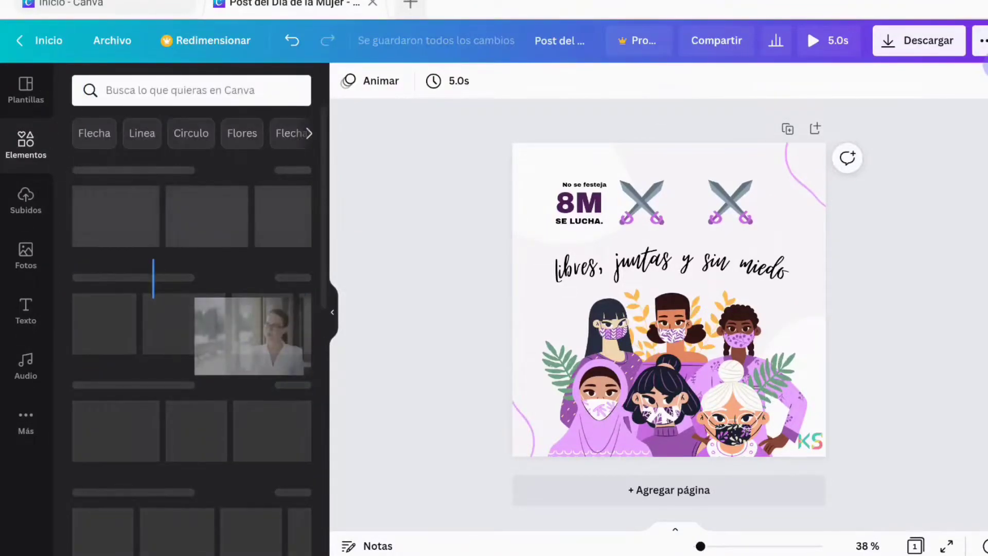
{"action": "scroll", "coordinate": [191, 257], "scroll_direction": "down", "scroll_amount": 1}
{"action": "left_click", "coordinate": [291, 169]}
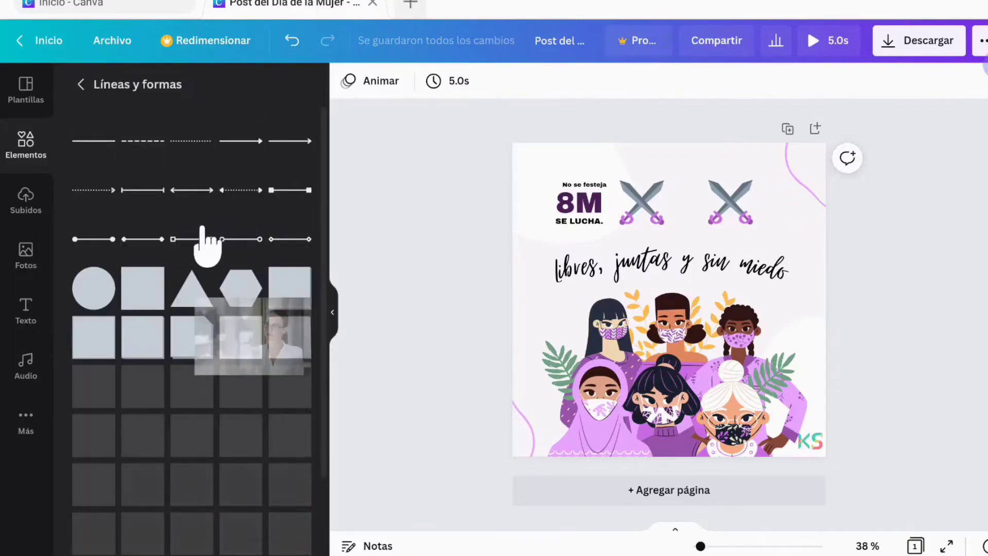
{"action": "scroll", "coordinate": [175, 388], "scroll_direction": "down", "scroll_amount": 3}
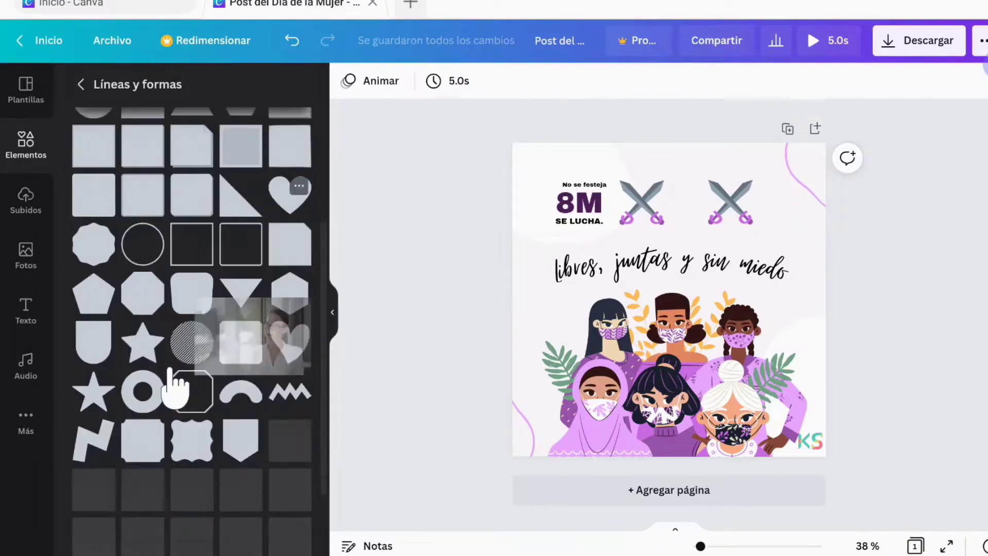
{"action": "scroll", "coordinate": [172, 386], "scroll_direction": "down", "scroll_amount": 3}
{"action": "scroll", "coordinate": [176, 375], "scroll_direction": "down", "scroll_amount": 2}
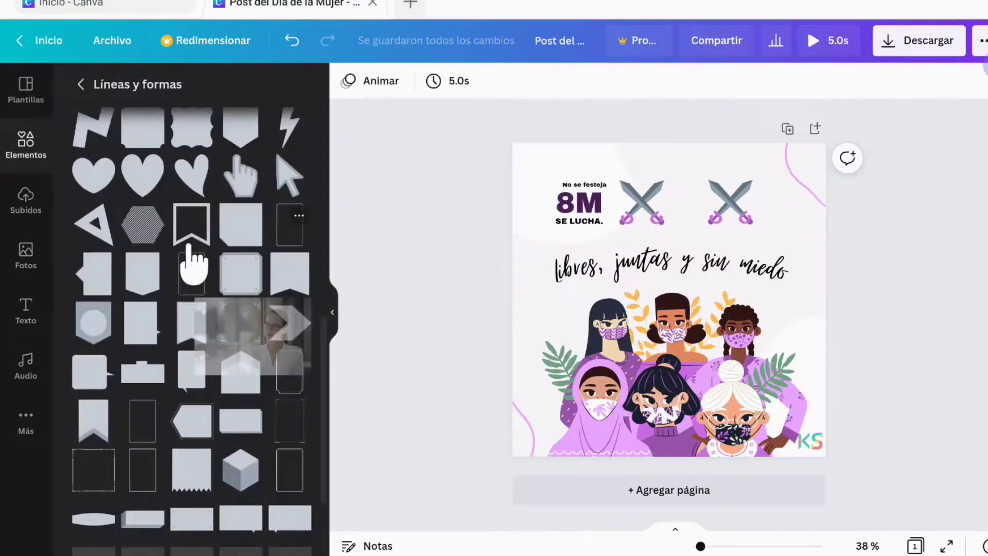
{"action": "scroll", "coordinate": [187, 245], "scroll_direction": "up", "scroll_amount": 1}
{"action": "left_click", "coordinate": [241, 219]}
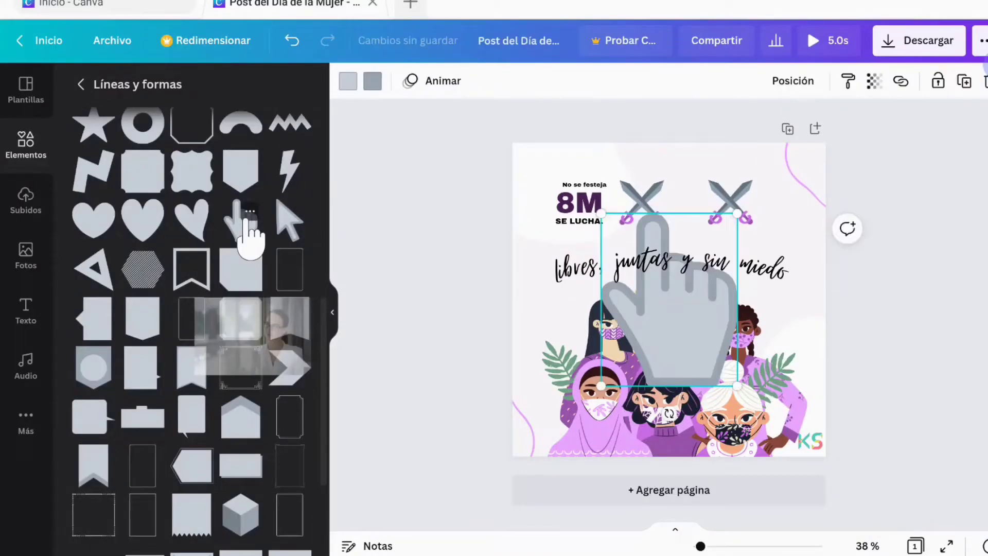
- Recolour the pointing hand with the document's colours, using light purple for the fill and darker purple for the outline
{"action": "left_click", "coordinate": [344, 82]}
{"action": "left_click", "coordinate": [293, 244]}
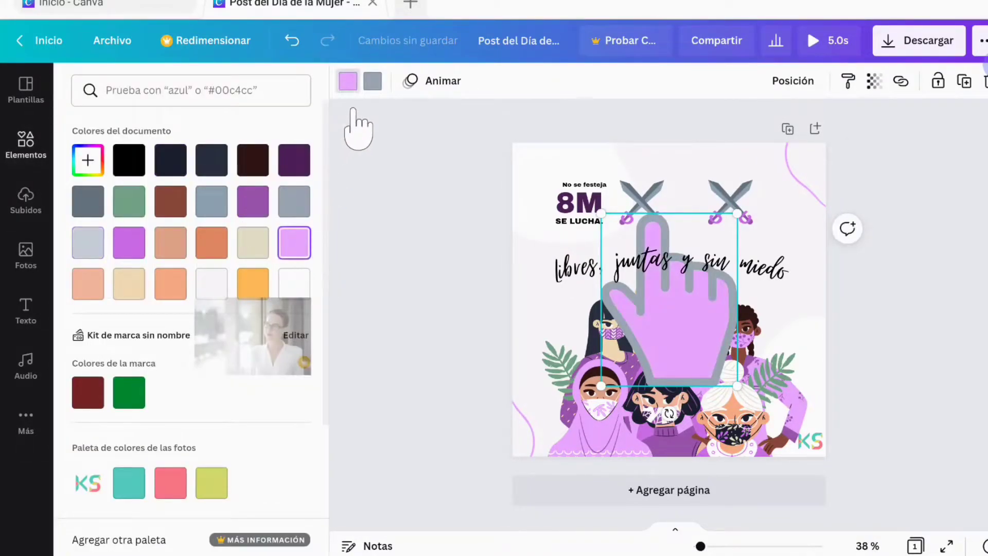
{"action": "left_click", "coordinate": [372, 81]}
{"action": "left_click", "coordinate": [253, 201]}
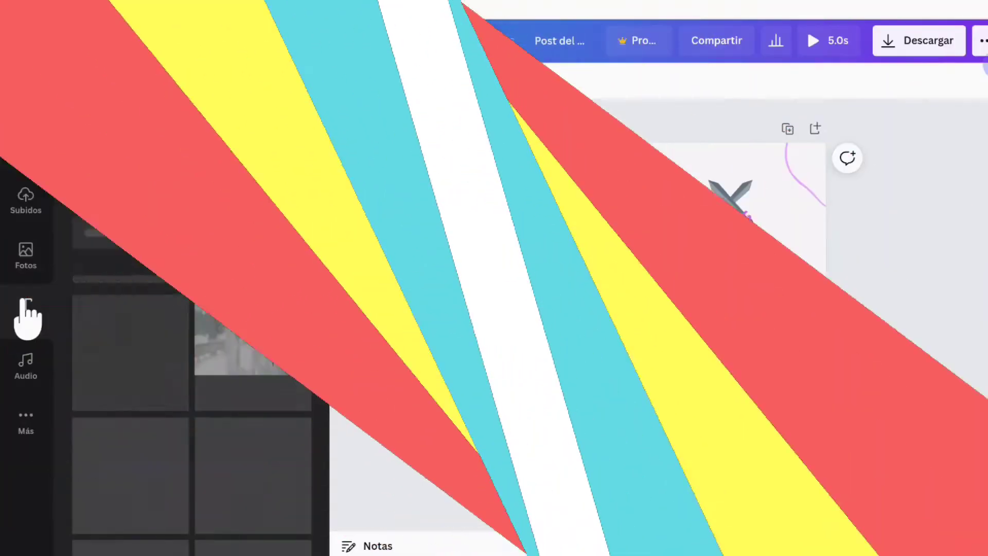
- Look through the text options, search them for "arial" and clear the search
{"action": "left_click", "coordinate": [26, 312]}
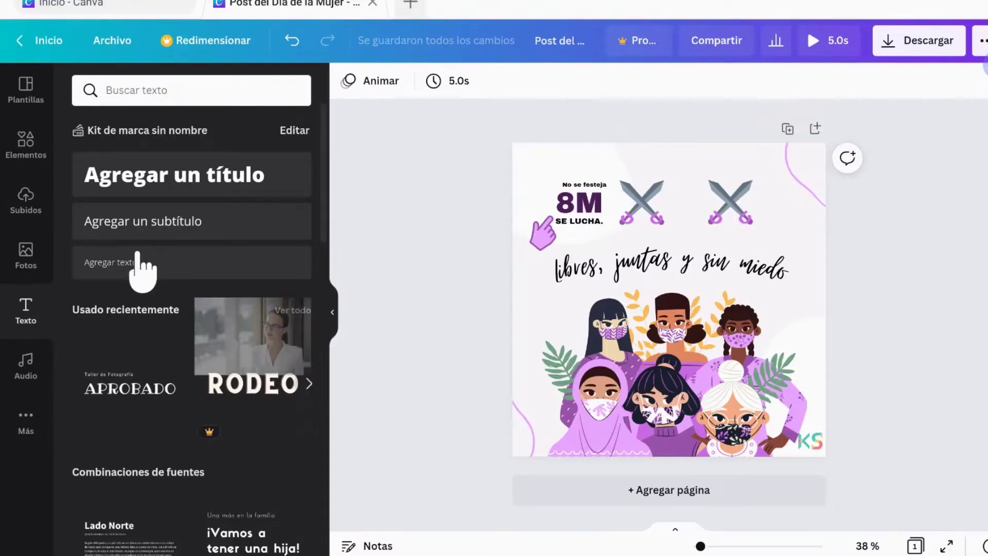
{"action": "scroll", "coordinate": [172, 276], "scroll_direction": "down", "scroll_amount": 4}
{"action": "scroll", "coordinate": [177, 320], "scroll_direction": "up", "scroll_amount": 4}
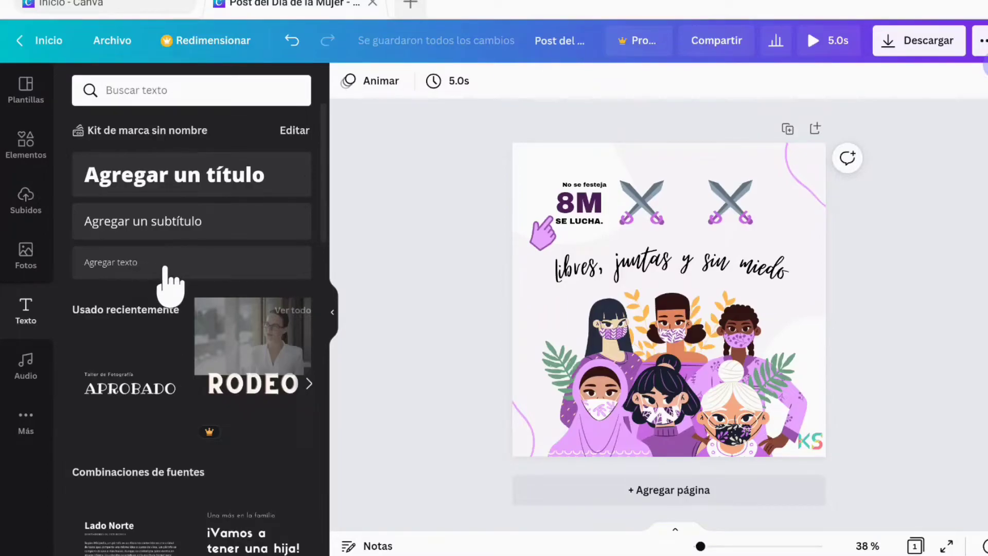
{"action": "left_click", "coordinate": [154, 90]}
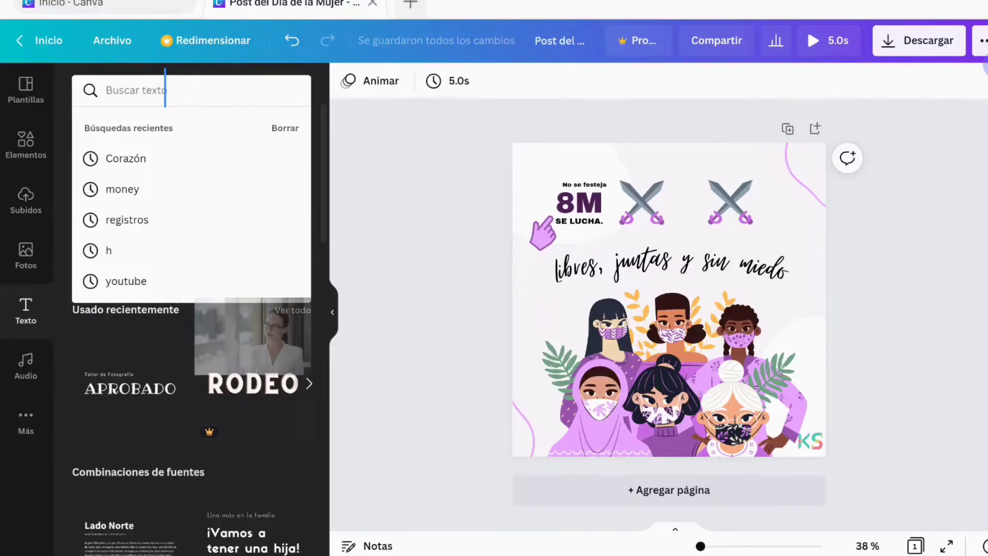
{"action": "type", "text": "arial"}
{"action": "key", "text": "Return"}
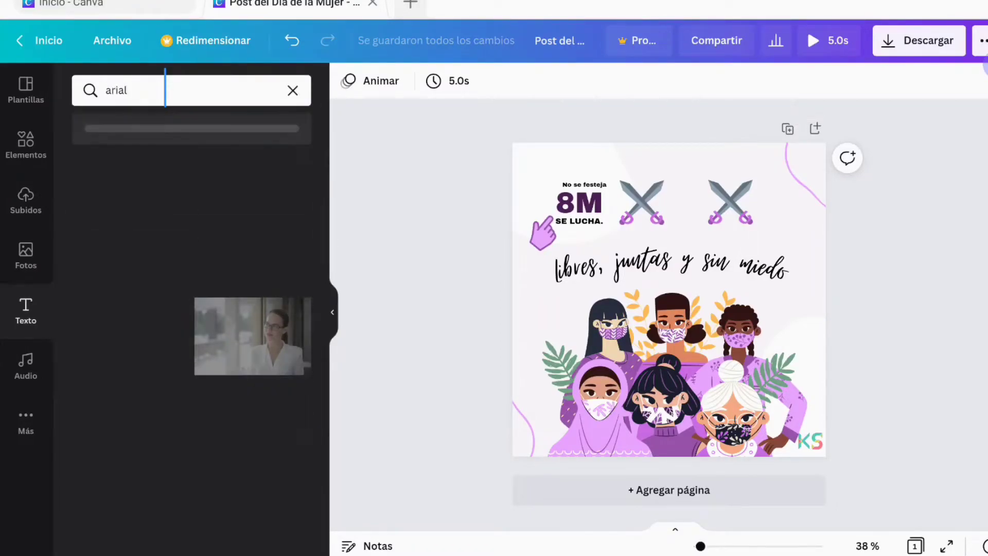
{"action": "left_click", "coordinate": [293, 90]}
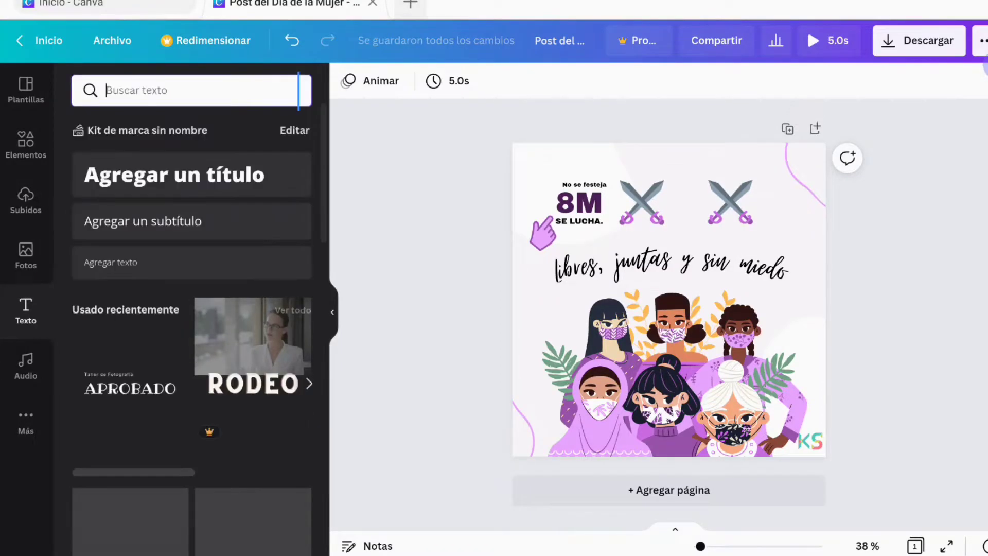
- Add the font combination "Hay muchos peces en el mar... Y tú eres el mío" to the design
{"action": "scroll", "coordinate": [155, 304], "scroll_direction": "down", "scroll_amount": 5}
{"action": "scroll", "coordinate": [155, 304], "scroll_direction": "up", "scroll_amount": 5}
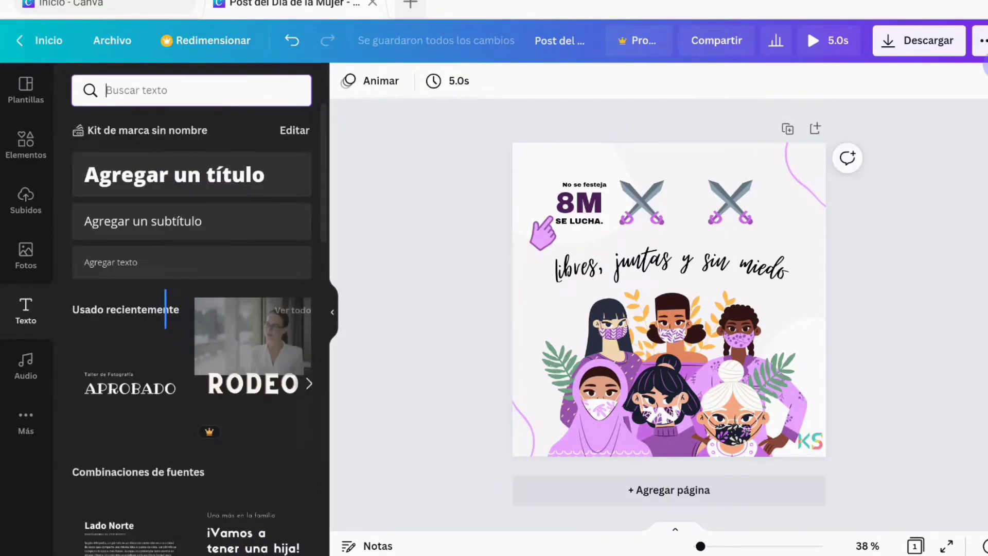
{"action": "scroll", "coordinate": [162, 312], "scroll_direction": "down", "scroll_amount": 5}
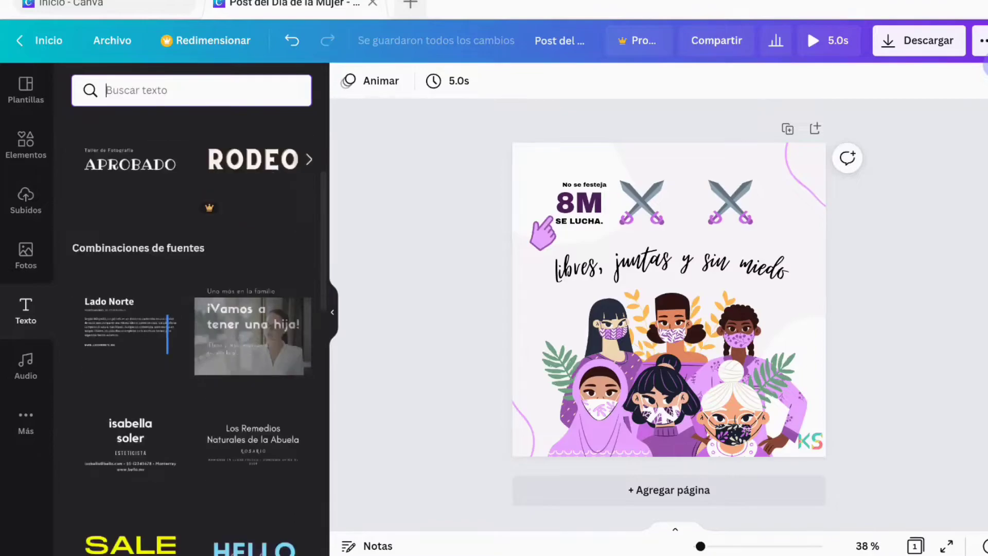
{"action": "scroll", "coordinate": [133, 319], "scroll_direction": "down", "scroll_amount": 3}
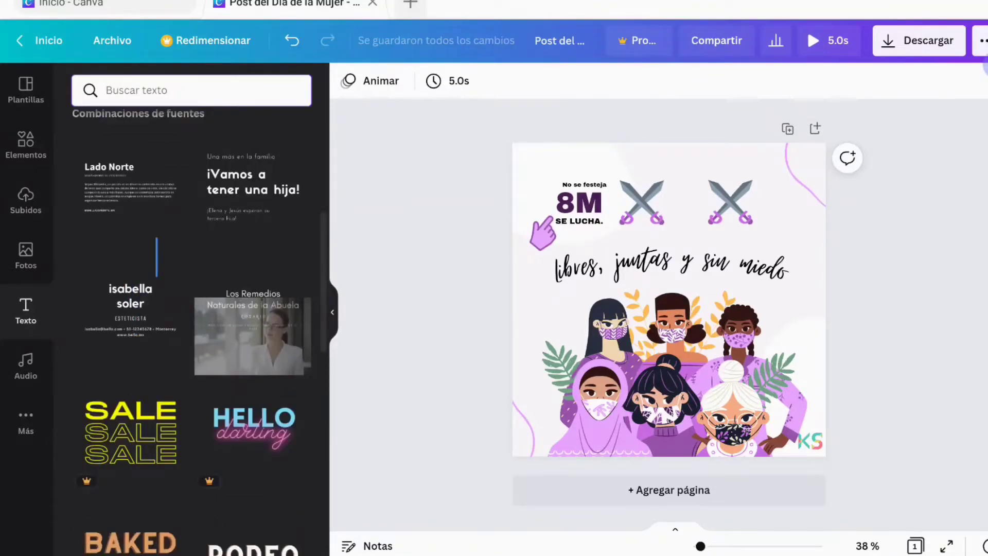
{"action": "scroll", "coordinate": [143, 304], "scroll_direction": "down", "scroll_amount": 5}
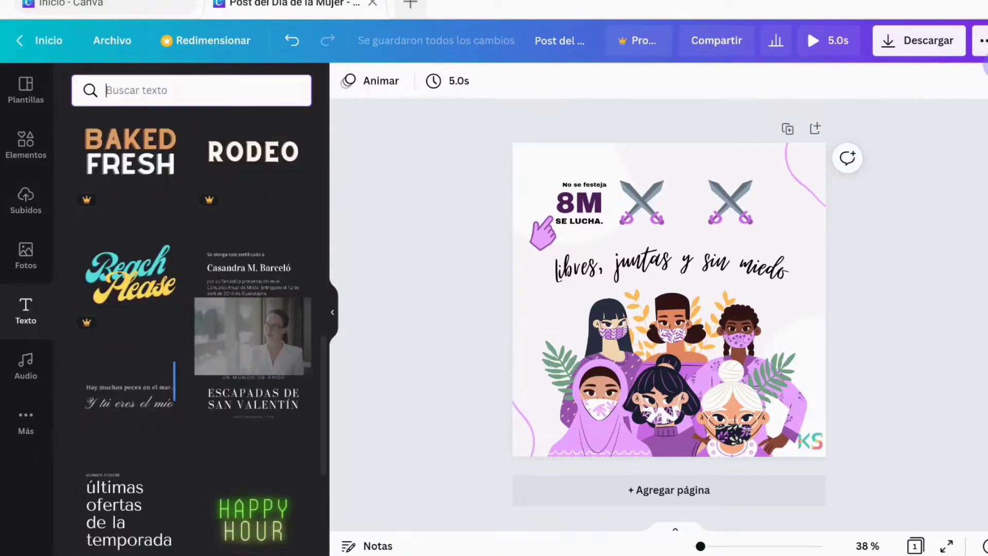
{"action": "scroll", "coordinate": [165, 392], "scroll_direction": "down", "scroll_amount": 1}
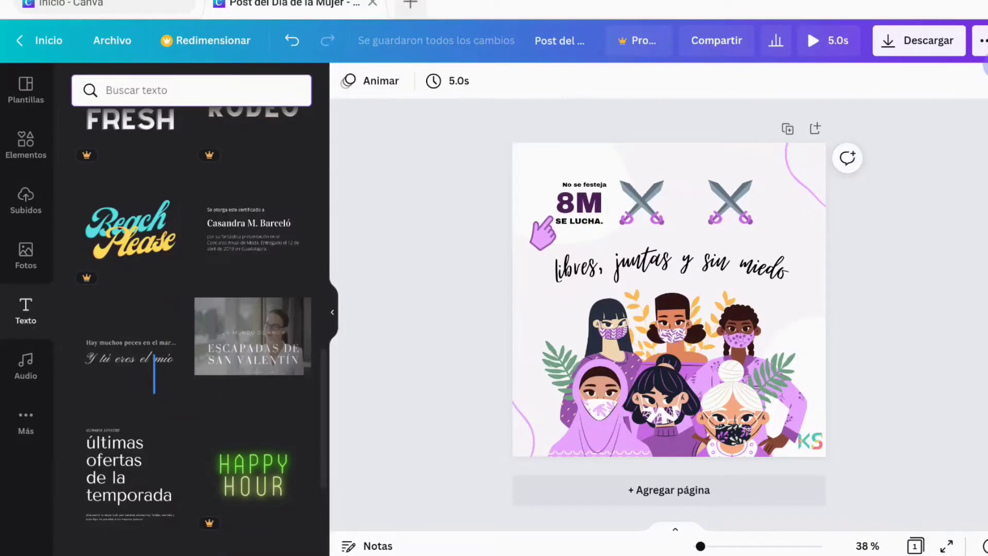
{"action": "left_click", "coordinate": [146, 360]}
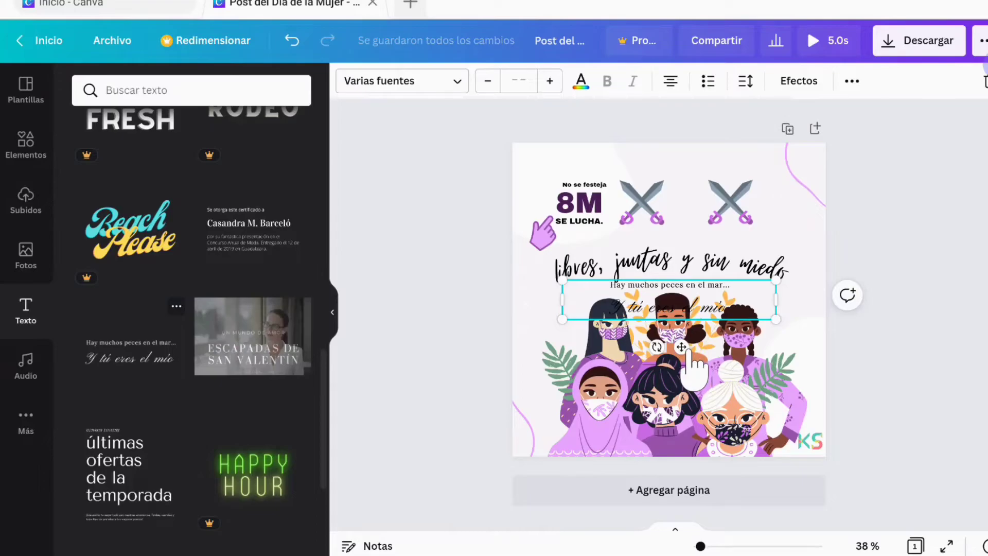
- Move the smaller font combination to the upper edge of the design, above the crossed swords
{"action": "left_click_drag", "start_coordinate": [685, 334], "coordinate": [705, 172]}
{"action": "key", "text": "Escape"}
{"action": "left_click", "coordinate": [718, 182]}
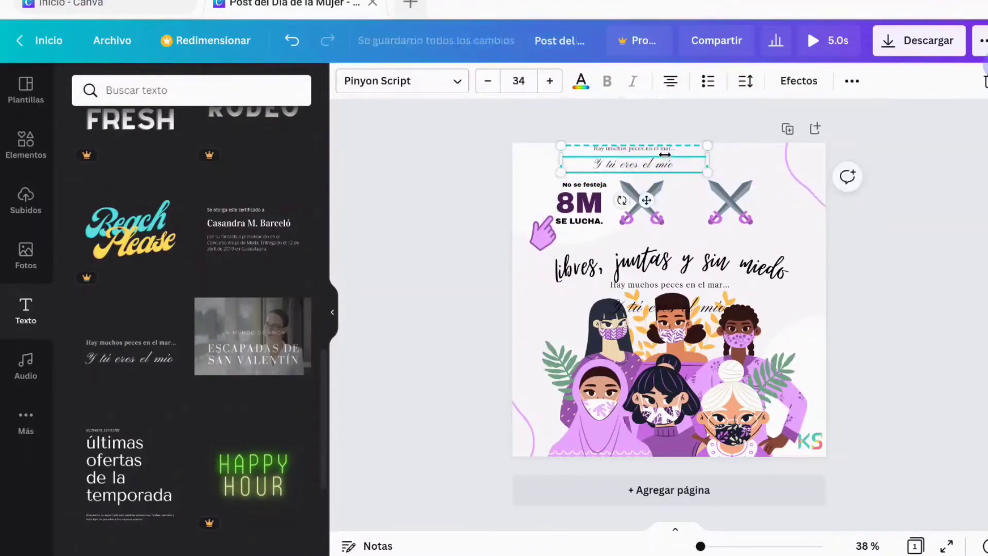
- Try moving the 8M text on its own, away from its two captions, and undo the move
{"action": "left_click", "coordinate": [595, 206]}
{"action": "left_click_drag", "start_coordinate": [595, 206], "coordinate": [572, 205]}
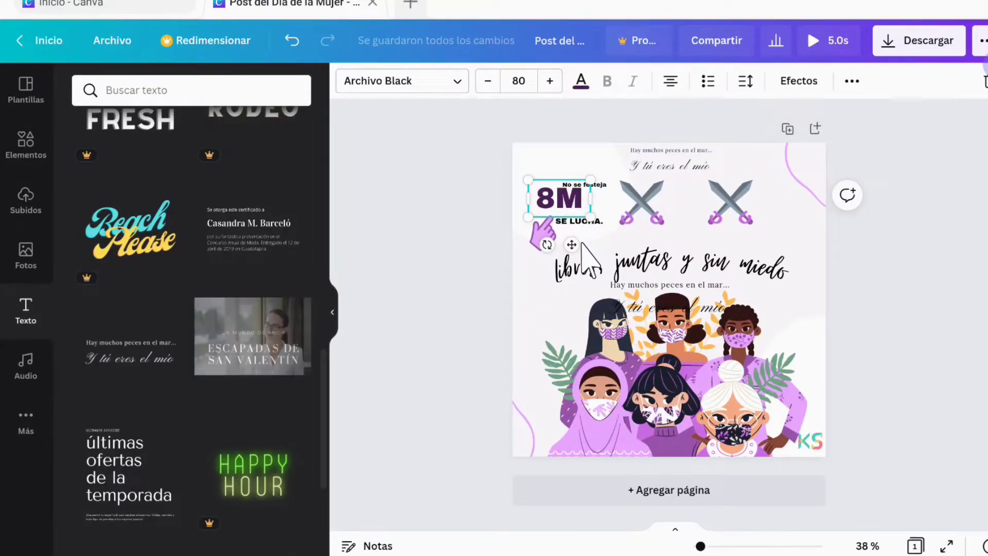
{"action": "key", "text": "ctrl+z"}
{"action": "left_click", "coordinate": [607, 178]}
{"action": "left_click", "coordinate": [602, 201]}
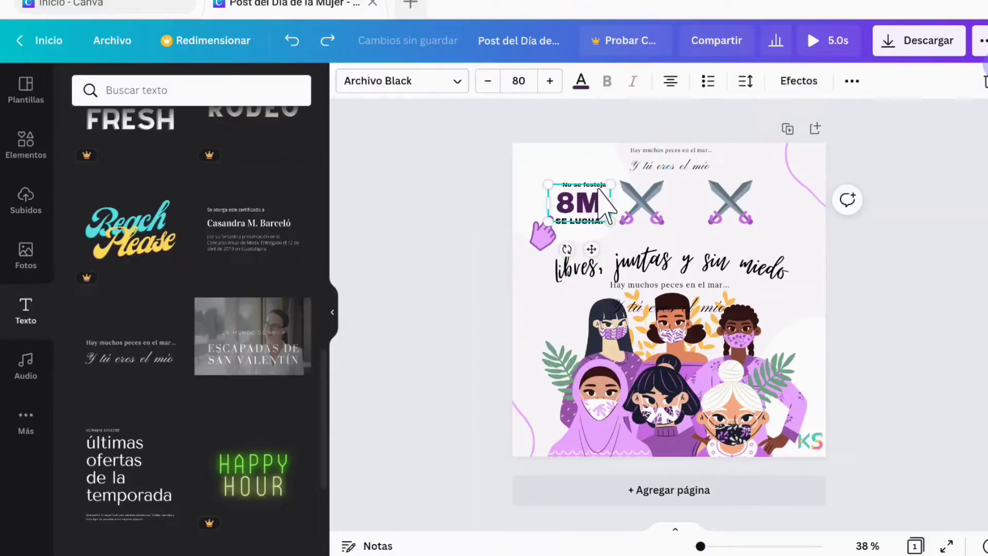
{"action": "left_click", "coordinate": [597, 164]}
{"action": "left_click", "coordinate": [592, 184]}
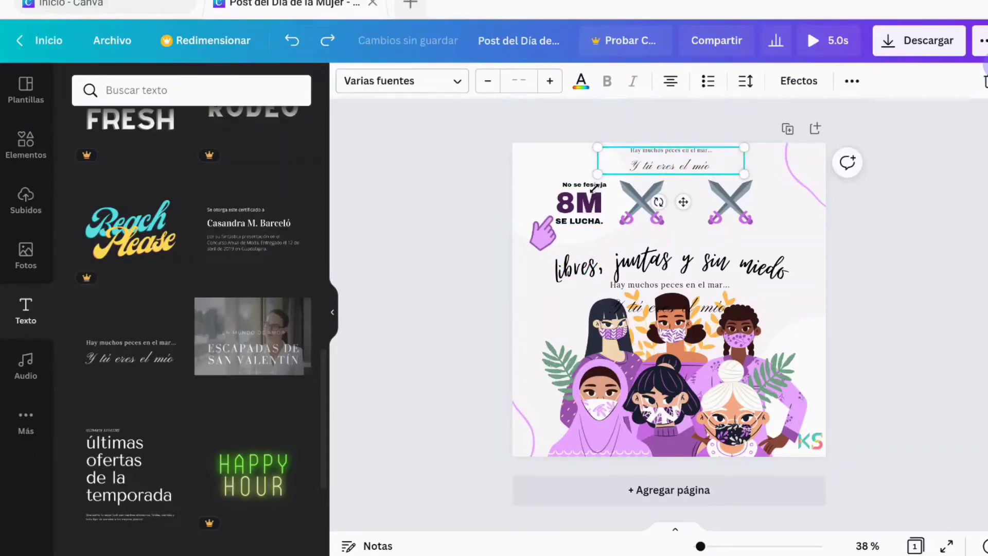
{"action": "right_click", "coordinate": [596, 216]}
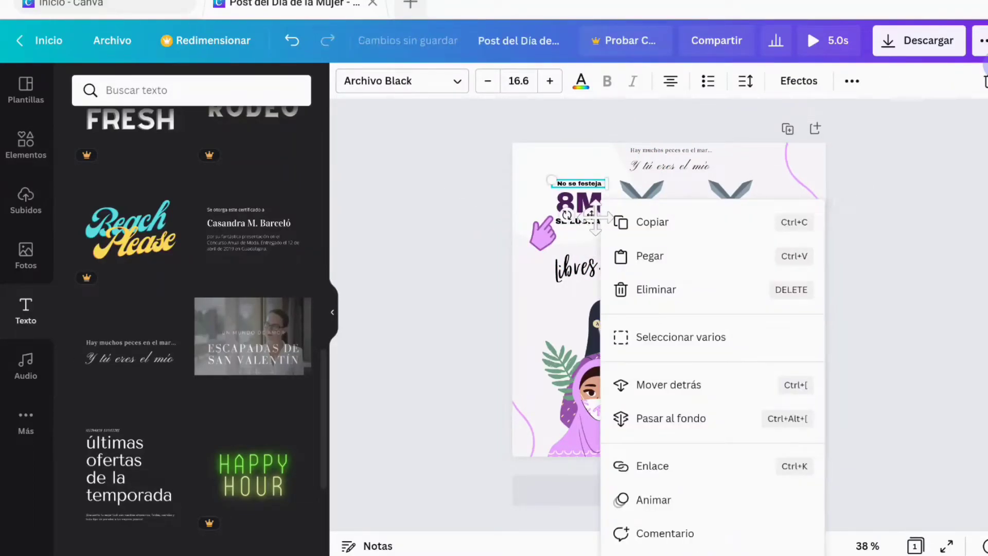
{"action": "left_click", "coordinate": [554, 113]}
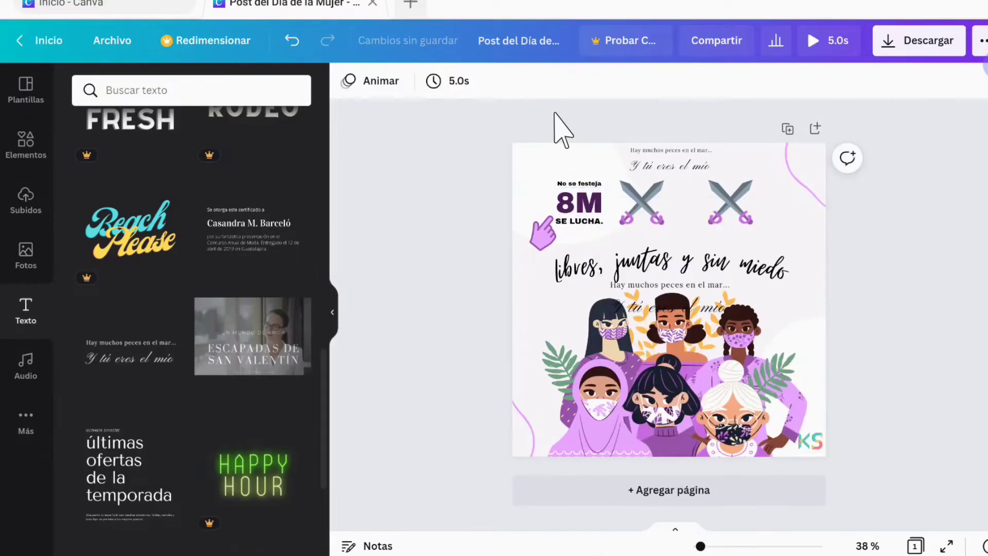
{"action": "left_click", "coordinate": [591, 184]}
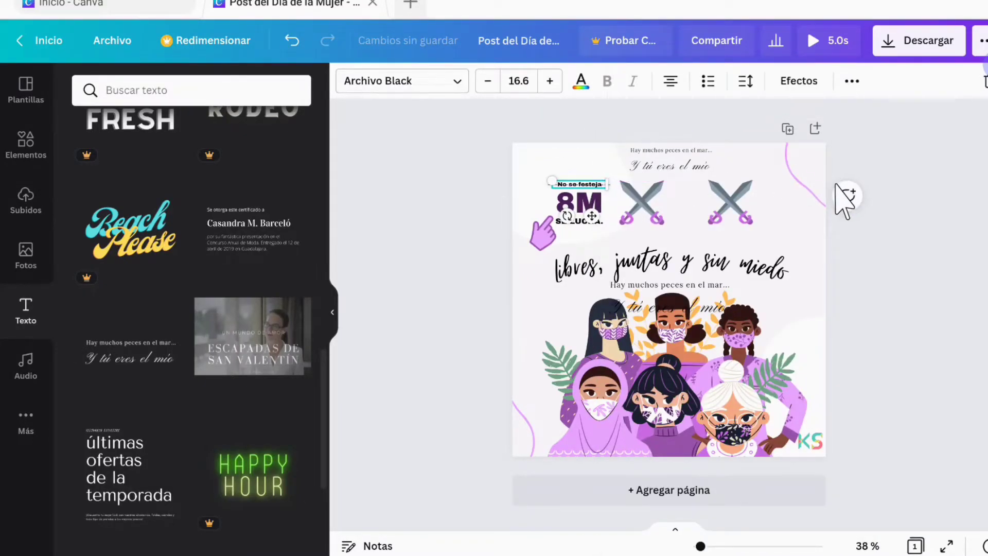
{"action": "left_click", "coordinate": [830, 194]}
{"action": "left_click", "coordinate": [581, 196]}
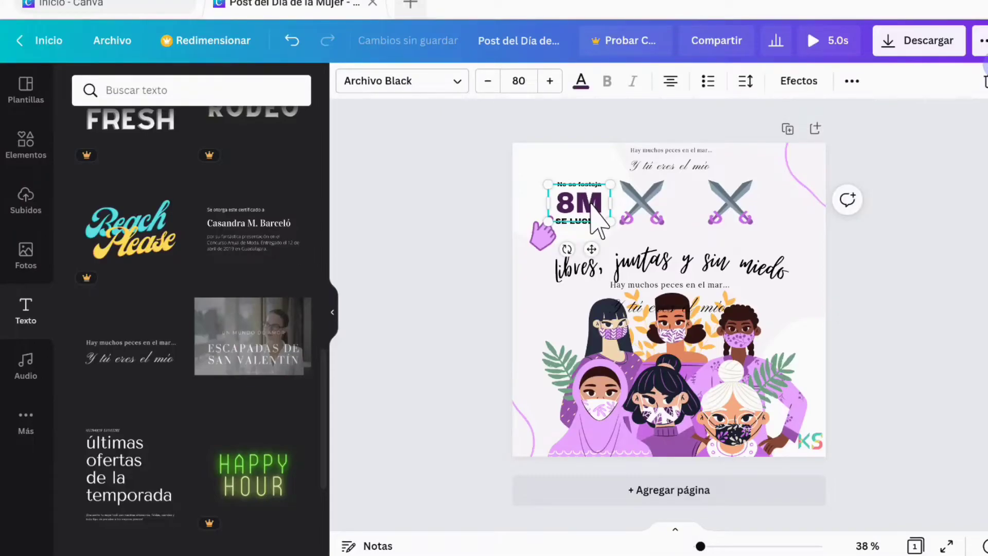
- Try the multiple-selection mode starting from the 8M text and close it
{"action": "right_click", "coordinate": [592, 205]}
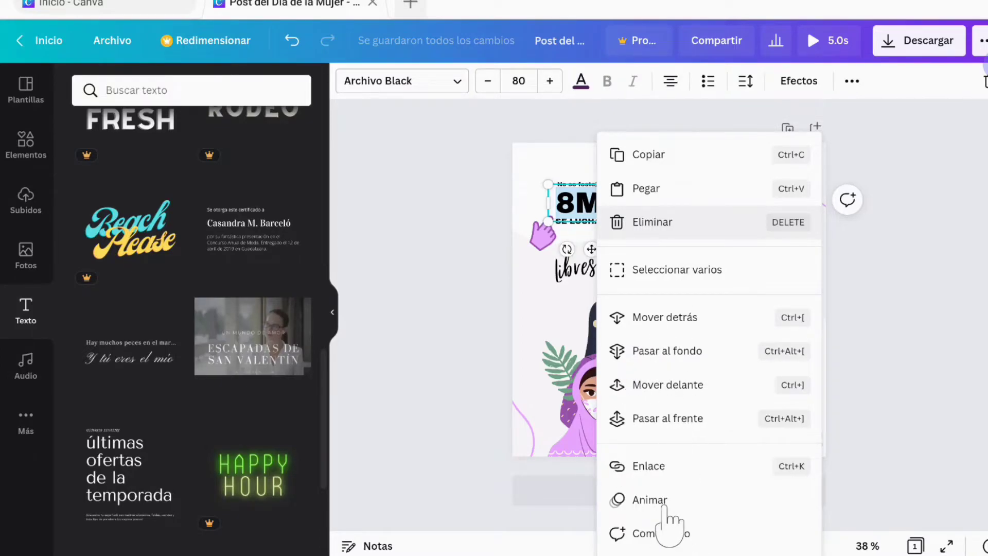
{"action": "left_click", "coordinate": [657, 274]}
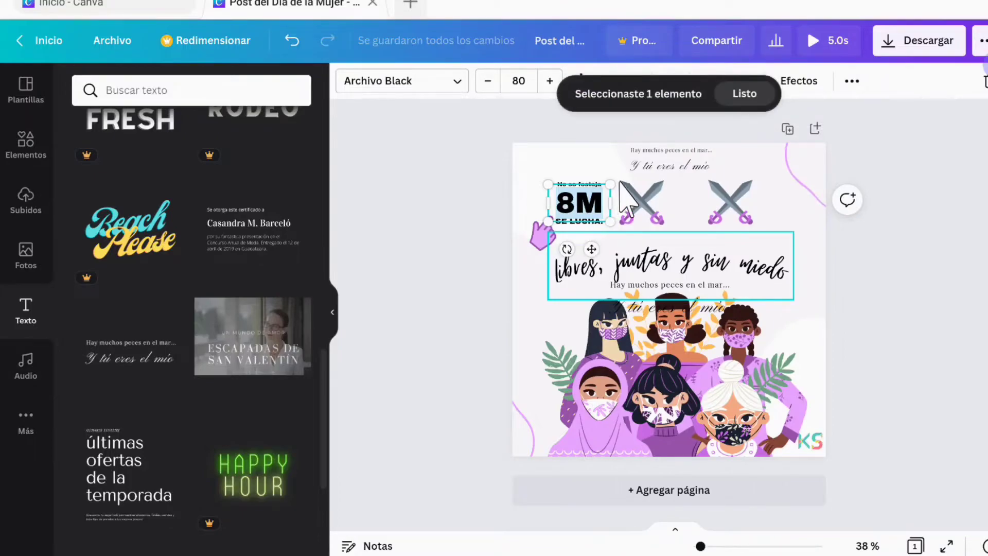
{"action": "left_click", "coordinate": [744, 94]}
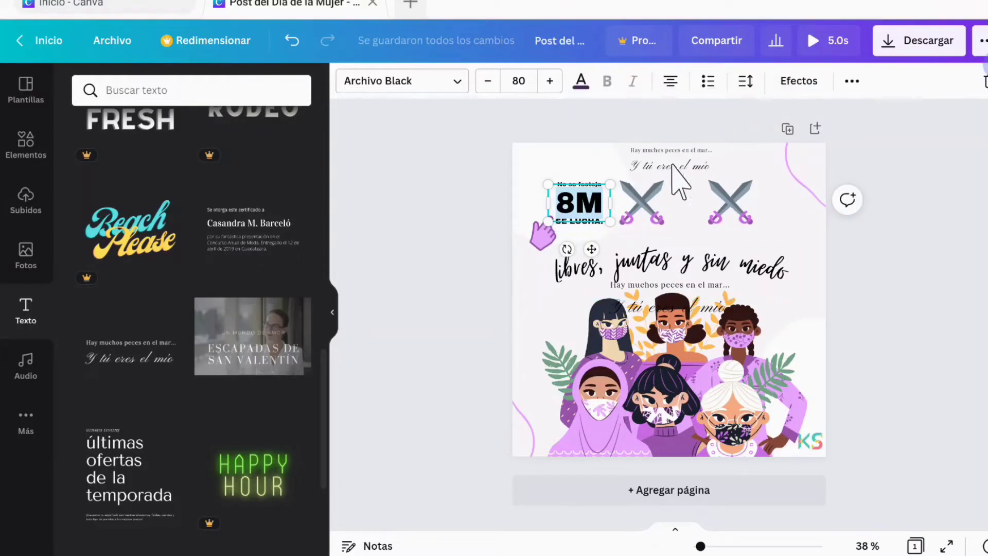
- Group the 8M text, the "No se festeja" and "SE LUCHA." captions and the pointing hand into one object
{"action": "left_click", "coordinate": [574, 224]}
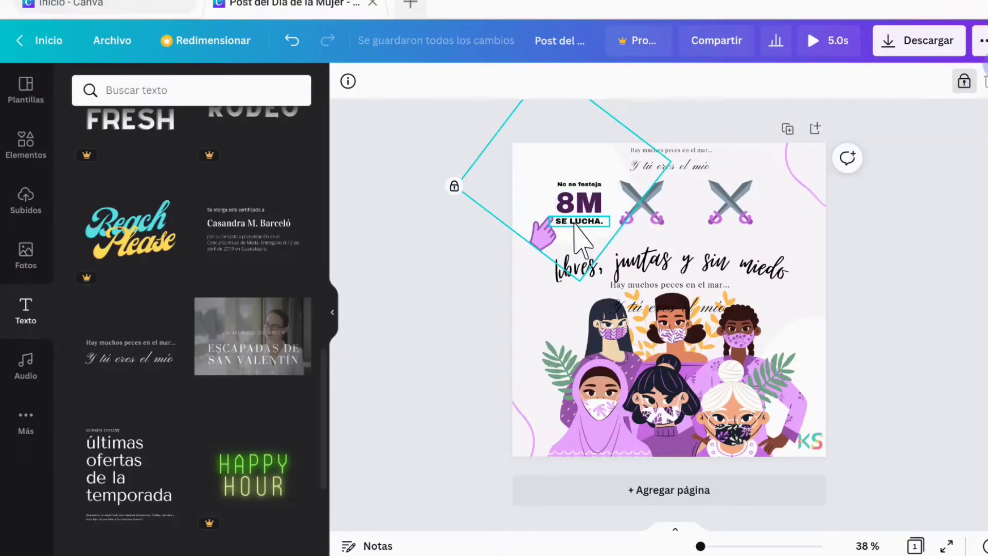
{"action": "left_click", "coordinate": [590, 202]}
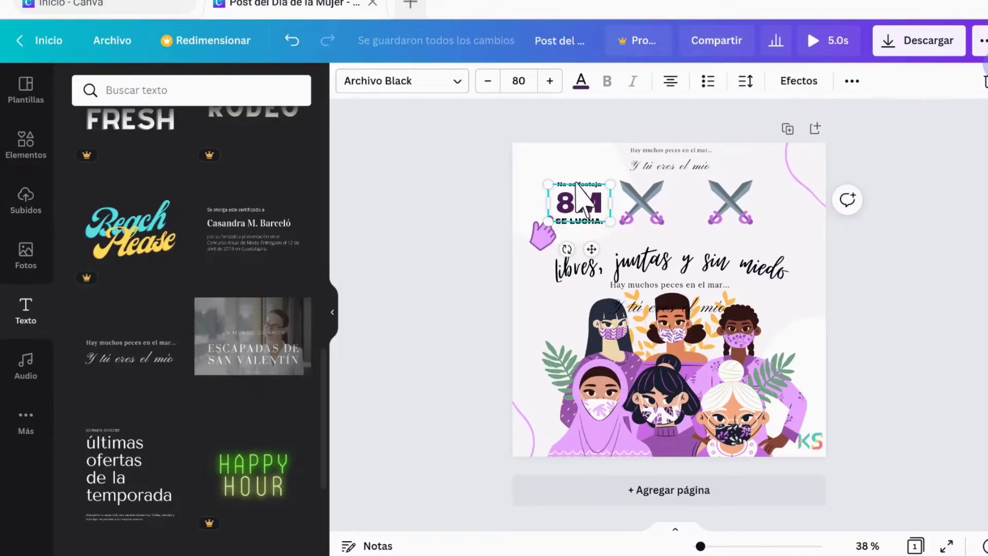
{"action": "left_click", "coordinate": [574, 181]}
{"action": "left_click", "coordinate": [541, 194]}
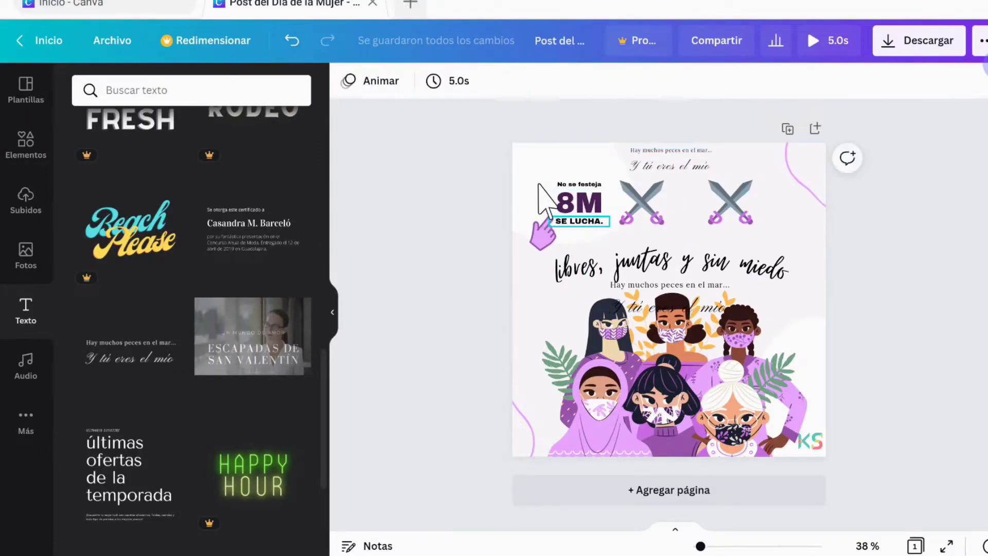
{"action": "left_click", "coordinate": [537, 195]}
{"action": "left_click_drag", "start_coordinate": [556, 177], "coordinate": [596, 234]}
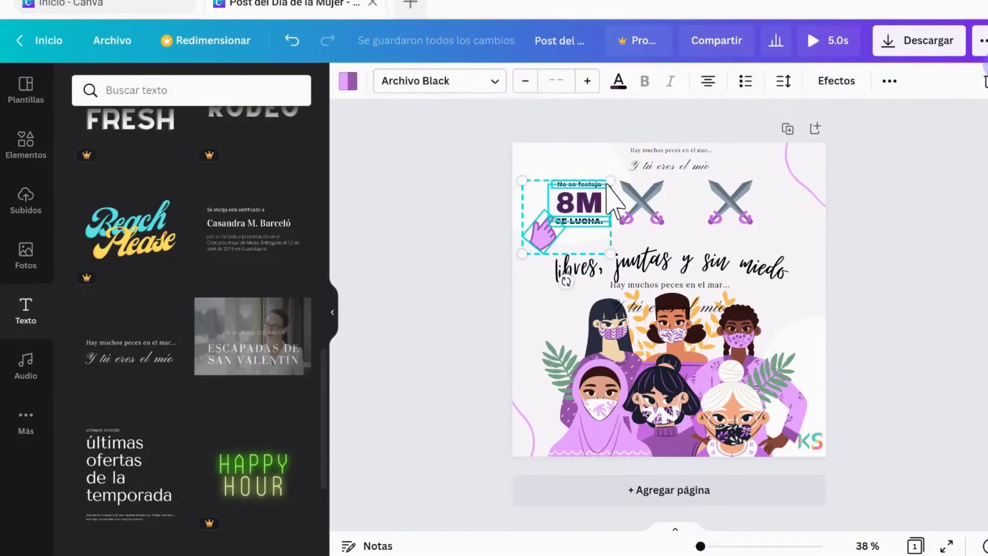
{"action": "left_click", "coordinate": [889, 82]}
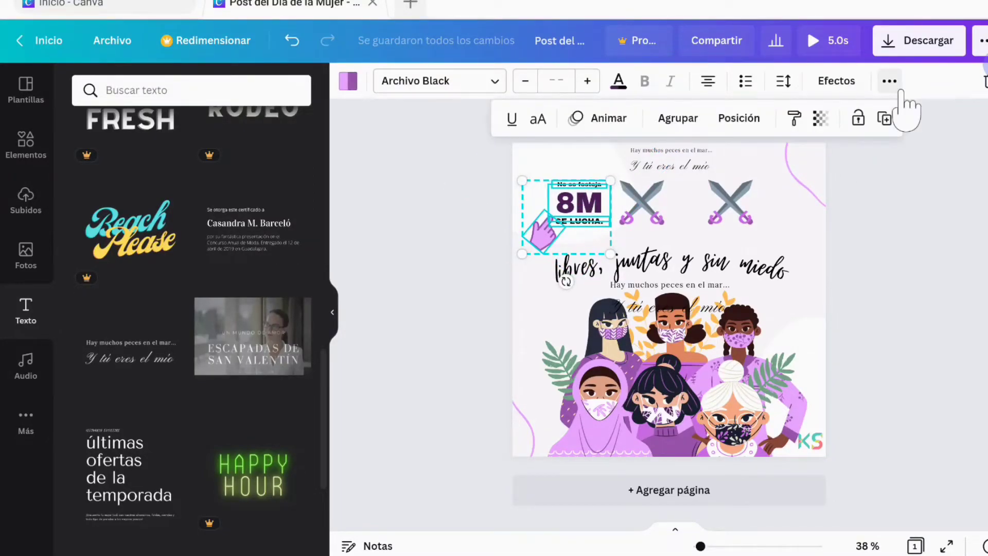
{"action": "left_click", "coordinate": [678, 119]}
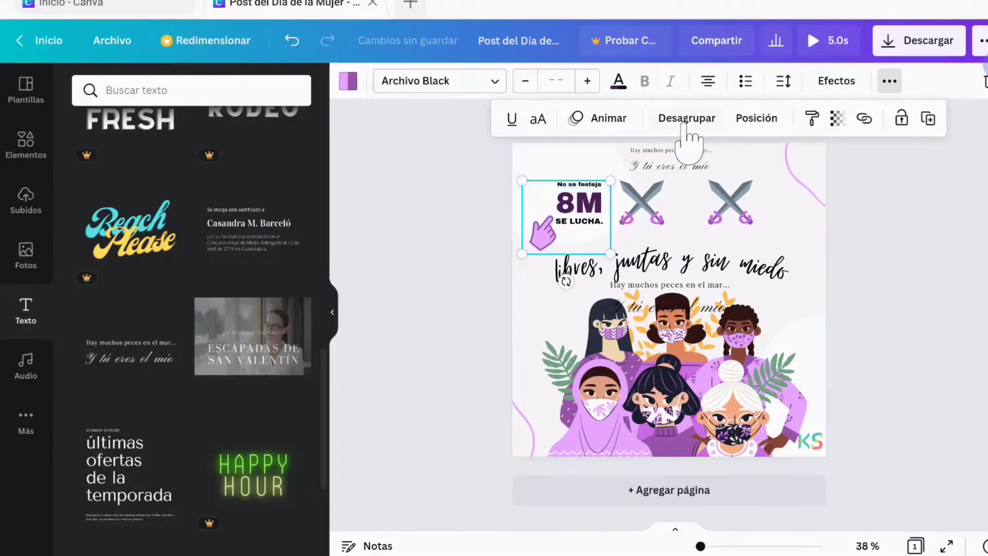
- Move the grouped 8M texts and pointing hand slightly down, closer to the "libres, juntas y sin miedo" slogan
{"action": "left_click", "coordinate": [703, 166]}
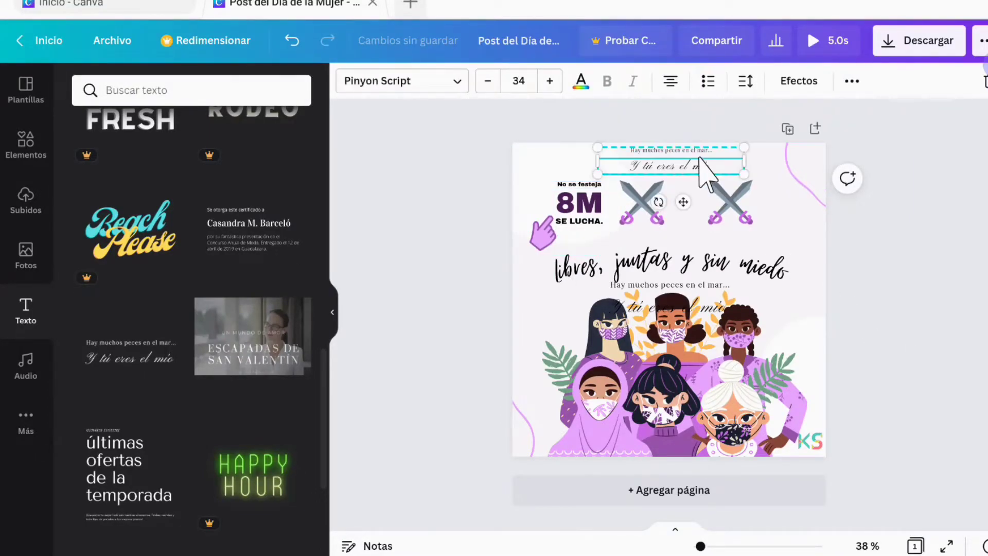
{"action": "left_click", "coordinate": [579, 202]}
{"action": "mouse_move", "coordinate": [577, 220]}
{"action": "left_mouse_down"}
{"action": "mouse_move", "coordinate": [550, 214]}
{"action": "mouse_move", "coordinate": [592, 236]}
{"action": "mouse_move", "coordinate": [591, 189]}
{"action": "mouse_move", "coordinate": [586, 202]}
{"action": "mouse_move", "coordinate": [563, 204]}
{"action": "mouse_move", "coordinate": [569, 226]}
{"action": "left_mouse_up"}
{"action": "left_click", "coordinate": [952, 316]}
{"action": "left_click", "coordinate": [672, 214]}
- Move both pairs of crossed swords slightly down, level with the 8M group
{"action": "left_click", "coordinate": [640, 211]}
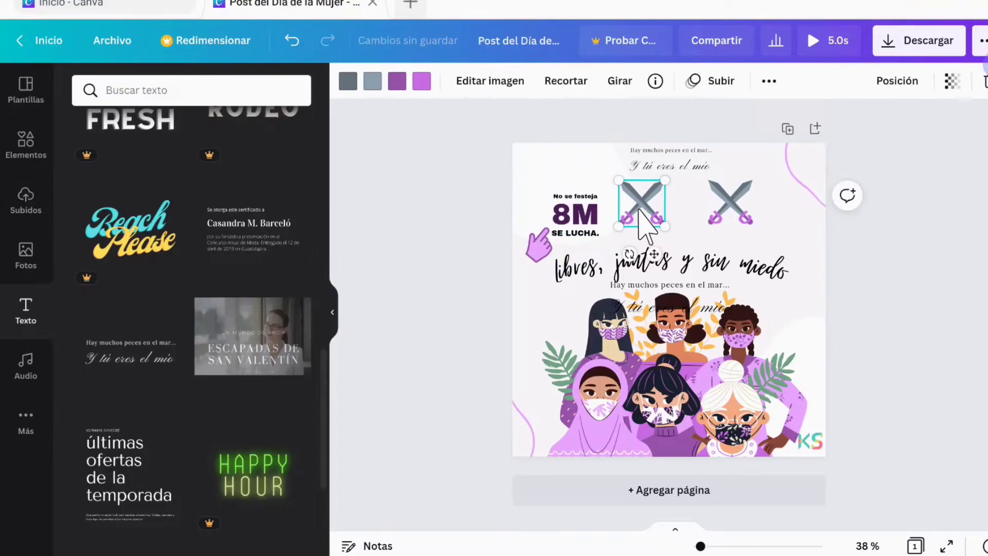
{"action": "right_click", "coordinate": [643, 211]}
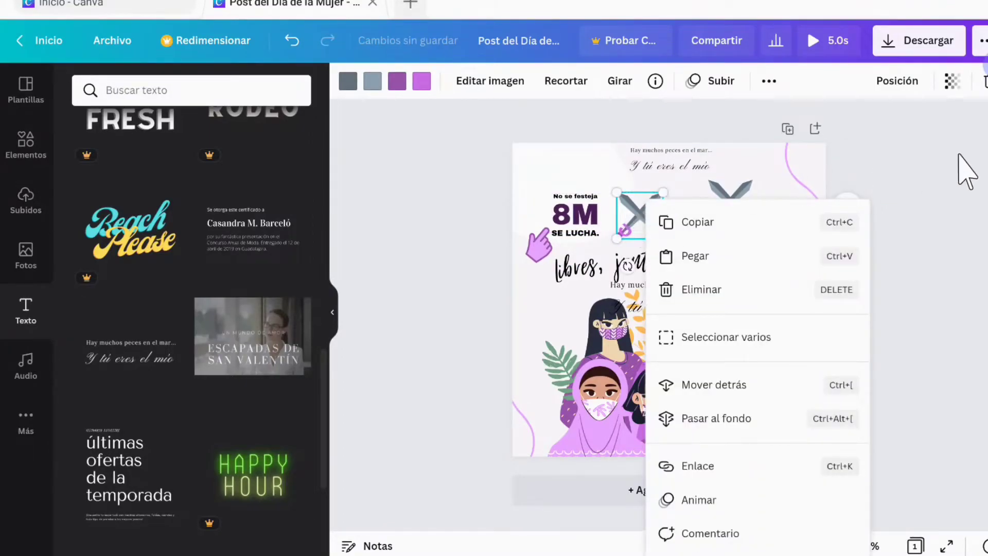
{"action": "left_click", "coordinate": [964, 170]}
{"action": "mouse_move", "coordinate": [743, 205]}
{"action": "left_mouse_down"}
{"action": "mouse_move", "coordinate": [737, 219]}
{"action": "mouse_move", "coordinate": [746, 221]}
{"action": "left_mouse_up"}
{"action": "left_click", "coordinate": [966, 260]}
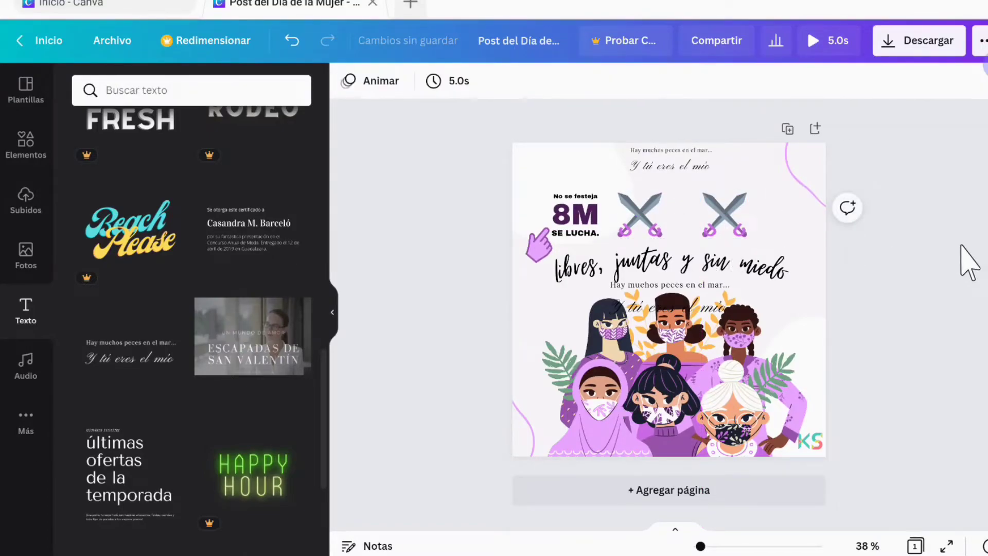
- Ungroup the "Hay muchos peces en el mar... Y tú eres el mío" font combination above the swords
{"action": "left_click", "coordinate": [682, 166]}
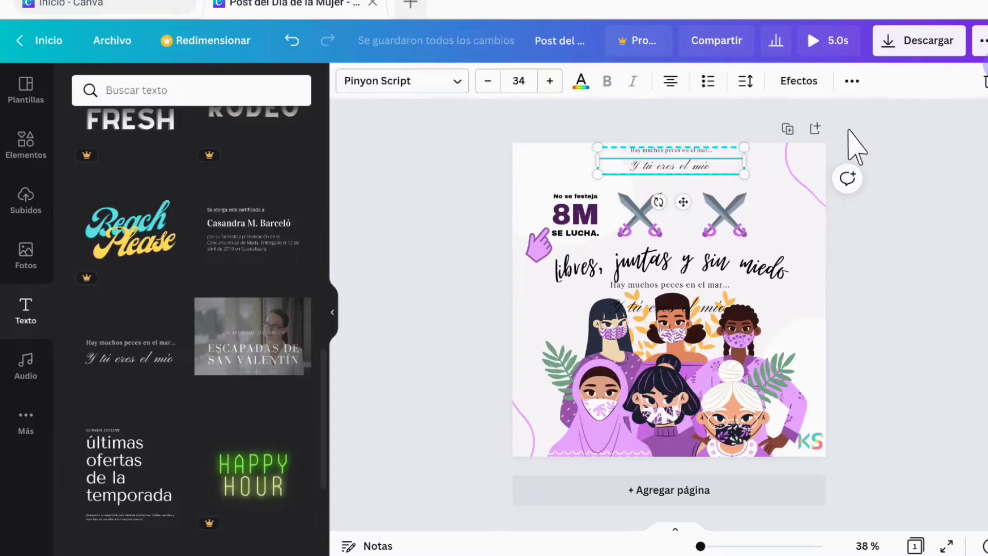
{"action": "left_click", "coordinate": [847, 85]}
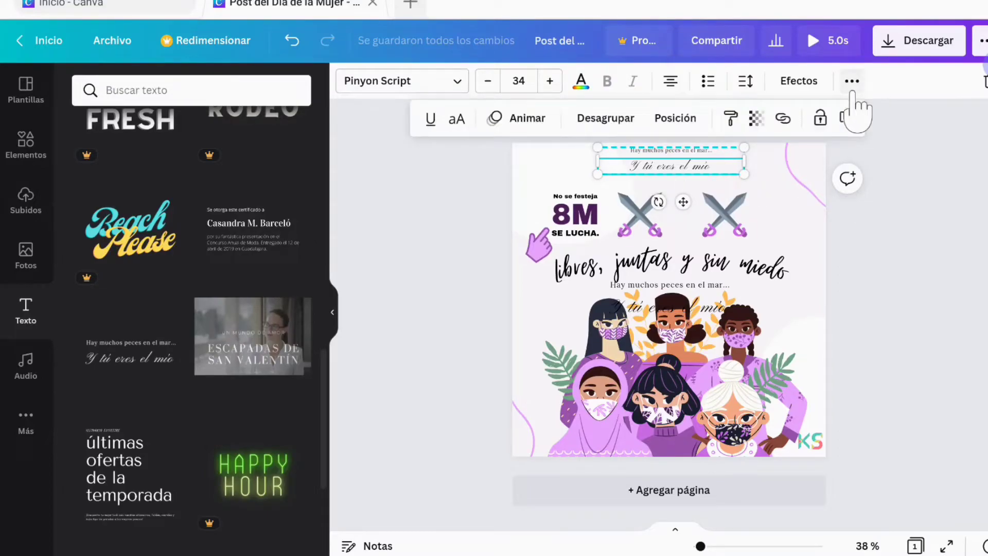
{"action": "left_click", "coordinate": [573, 123]}
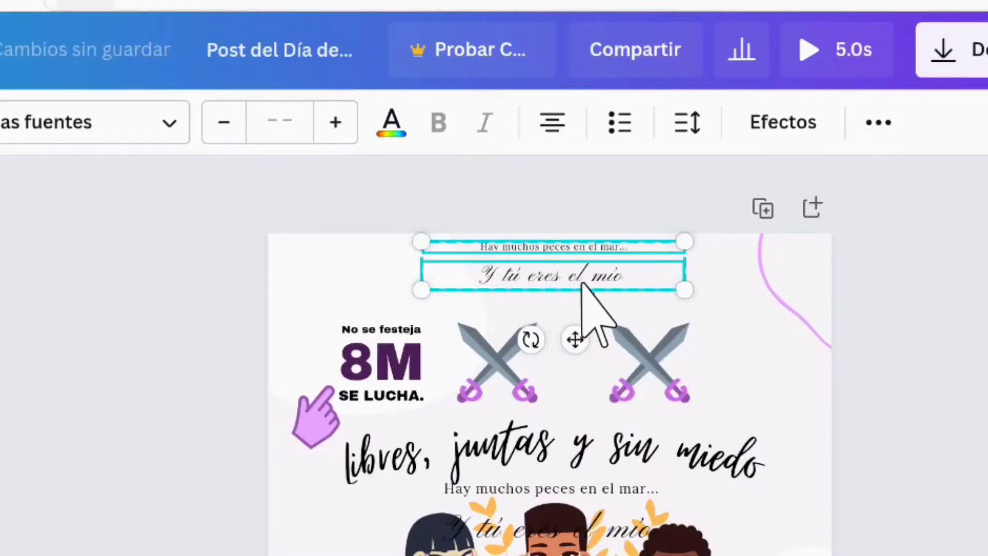
- Move the ungrouped lines "Y tú eres el mío" and "Hay muchos peces en el mar..." separately to different places
{"action": "left_click", "coordinate": [680, 173]}
{"action": "left_click_drag", "start_coordinate": [570, 288], "coordinate": [476, 304]}
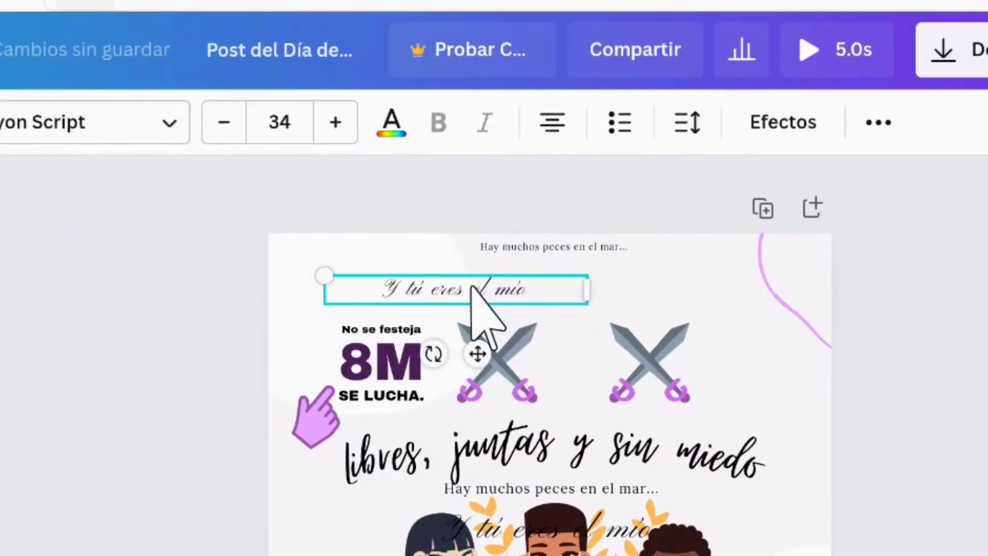
{"action": "left_click", "coordinate": [584, 287]}
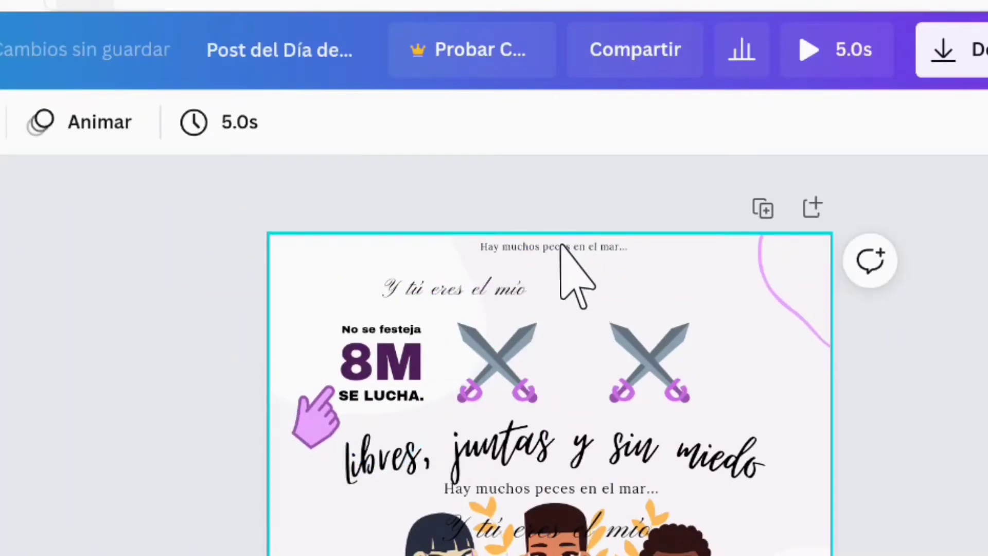
{"action": "left_click", "coordinate": [524, 241]}
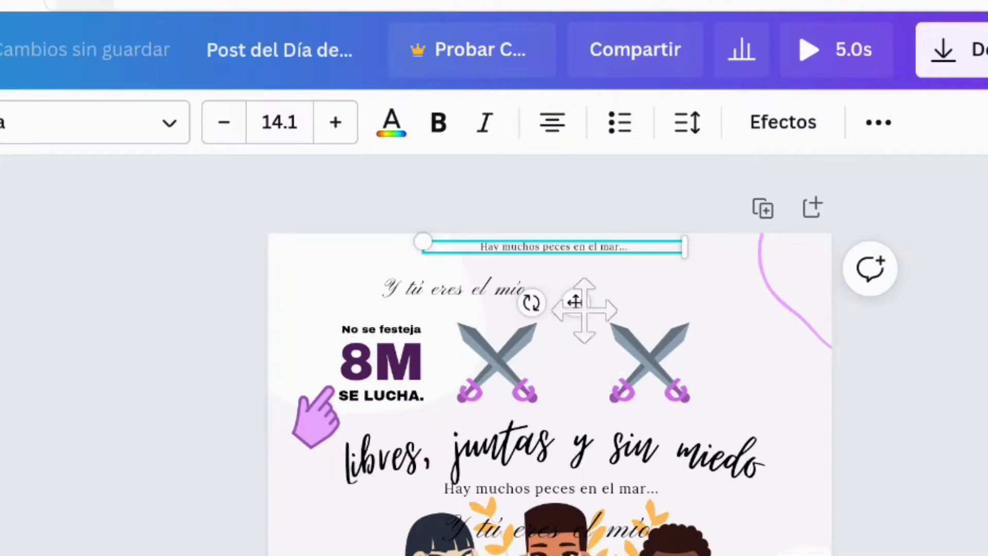
{"action": "left_click_drag", "start_coordinate": [577, 304], "coordinate": [697, 321]}
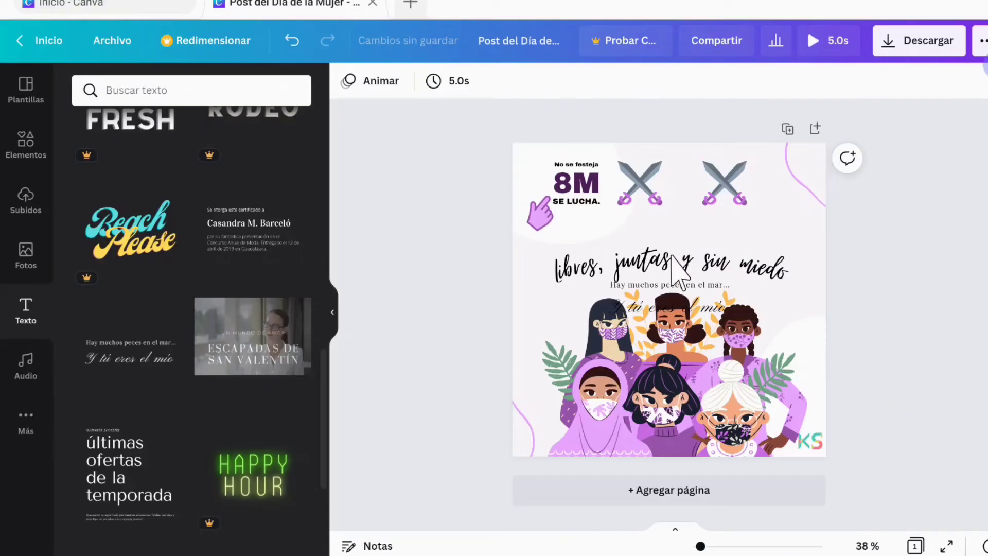
- Move the curved slogan "libres, juntas y sin miedo" up, closer to the 8M group and the swords
{"action": "left_click", "coordinate": [672, 255]}
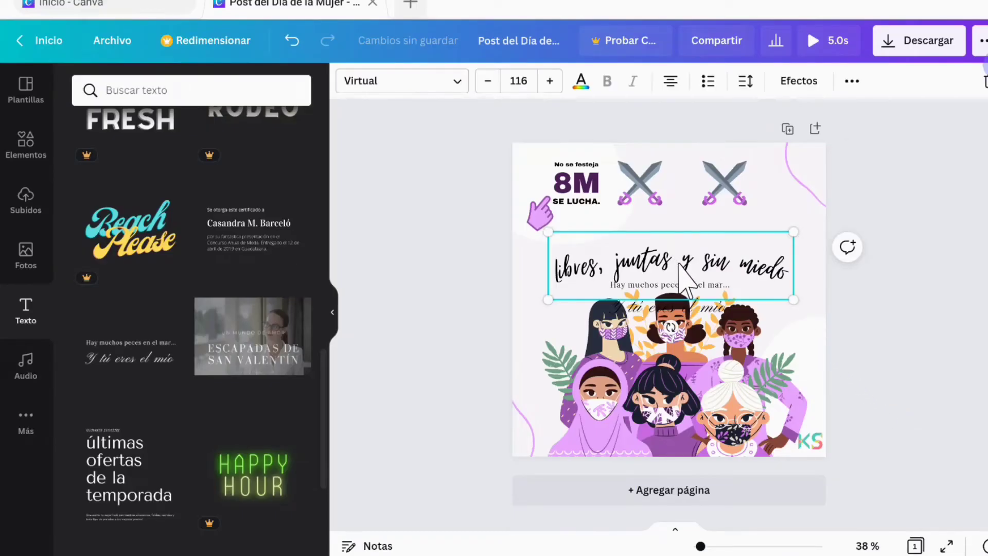
{"action": "left_click_drag", "start_coordinate": [672, 256], "coordinate": [681, 238]}
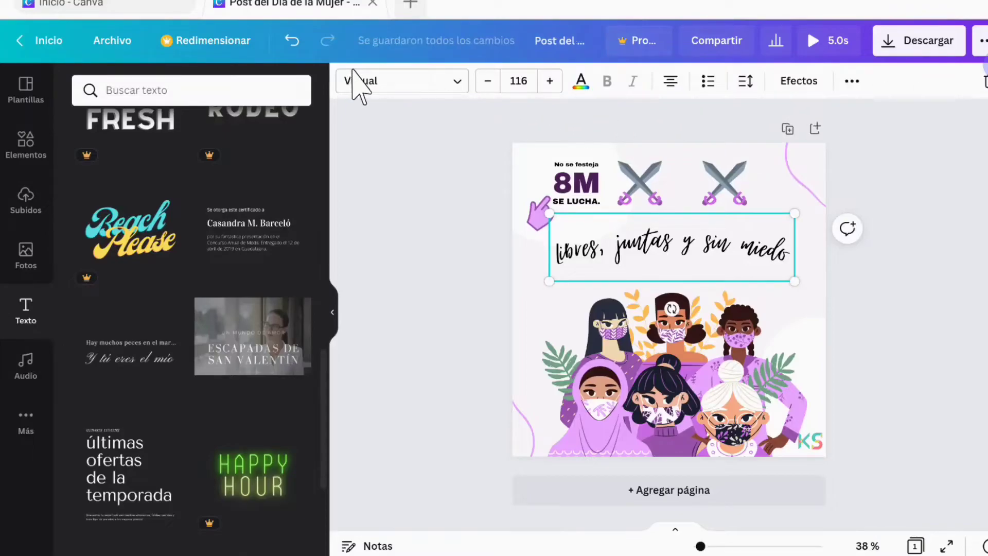
- Try the Archivo Black, Arialle and Apricots fonts on the "libres, juntas y sin miedo" slogan, ending with Virtual
{"action": "left_click", "coordinate": [460, 85]}
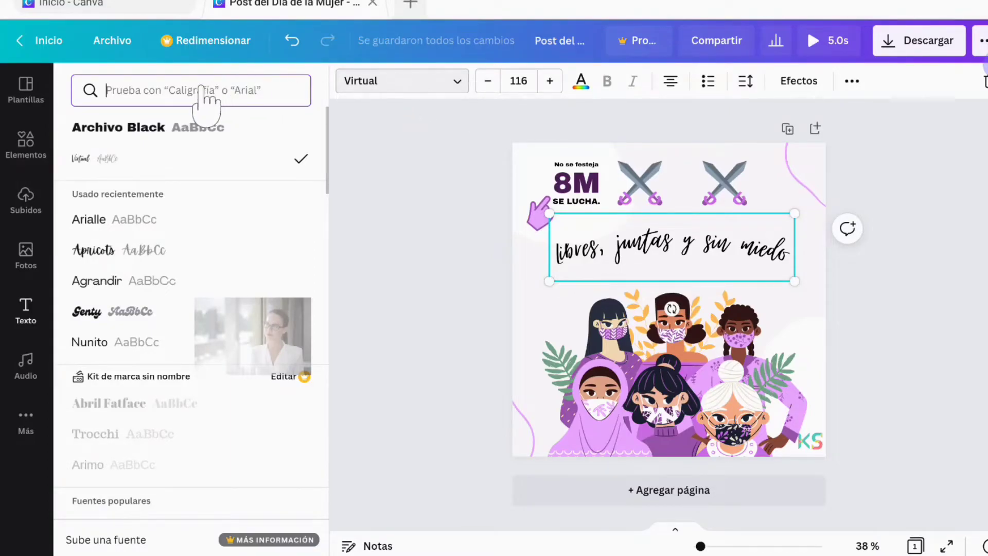
{"action": "left_click", "coordinate": [153, 133]}
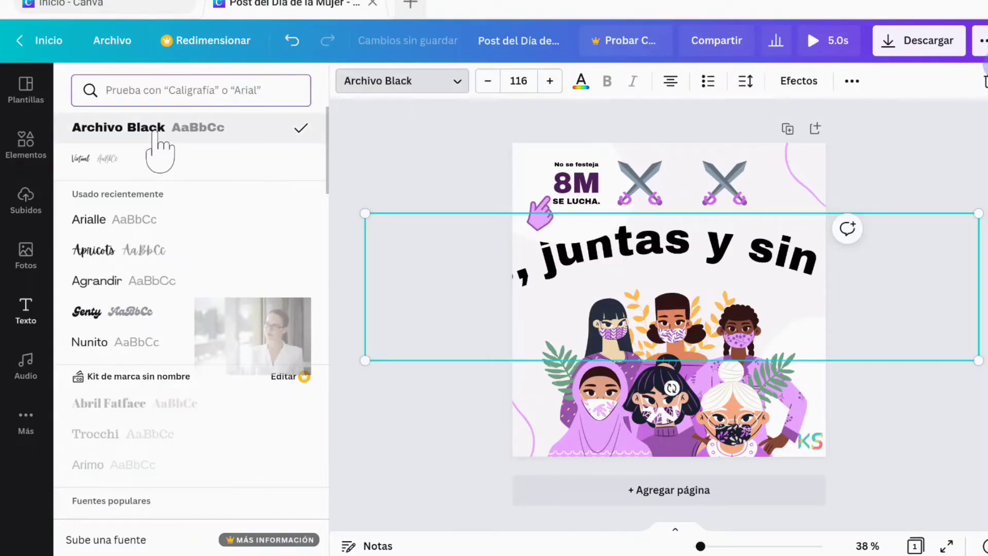
{"action": "left_click", "coordinate": [173, 159]}
{"action": "left_click", "coordinate": [183, 229]}
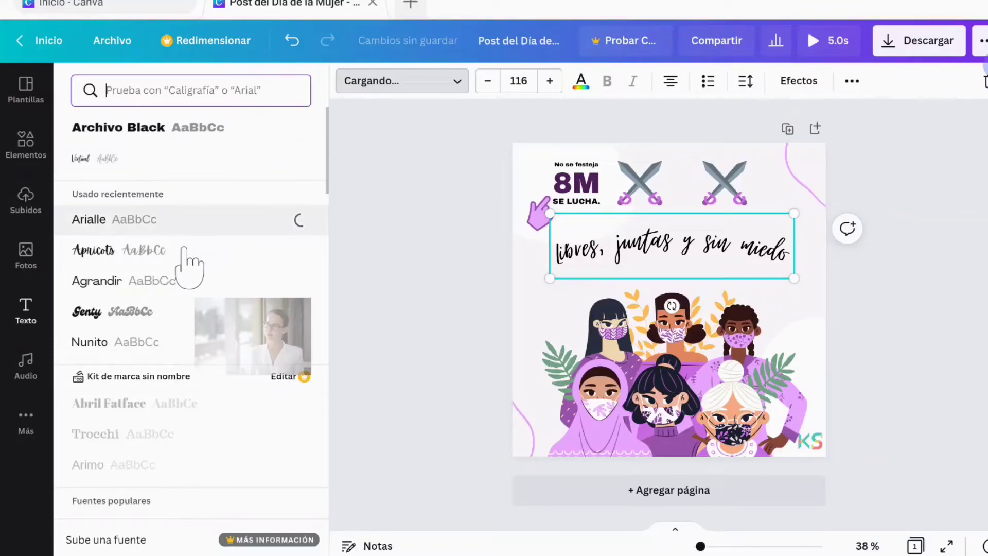
{"action": "left_click", "coordinate": [181, 252]}
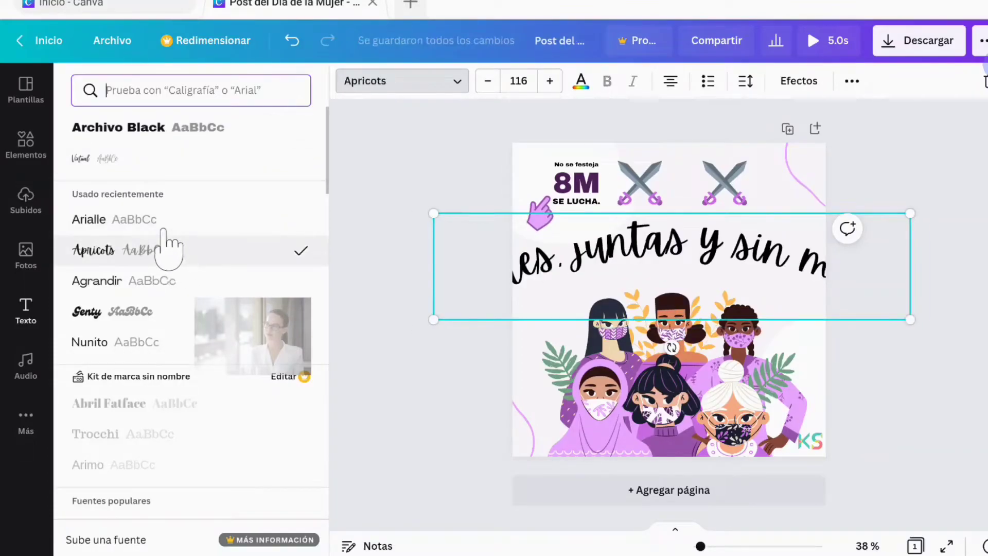
{"action": "left_click", "coordinate": [145, 160]}
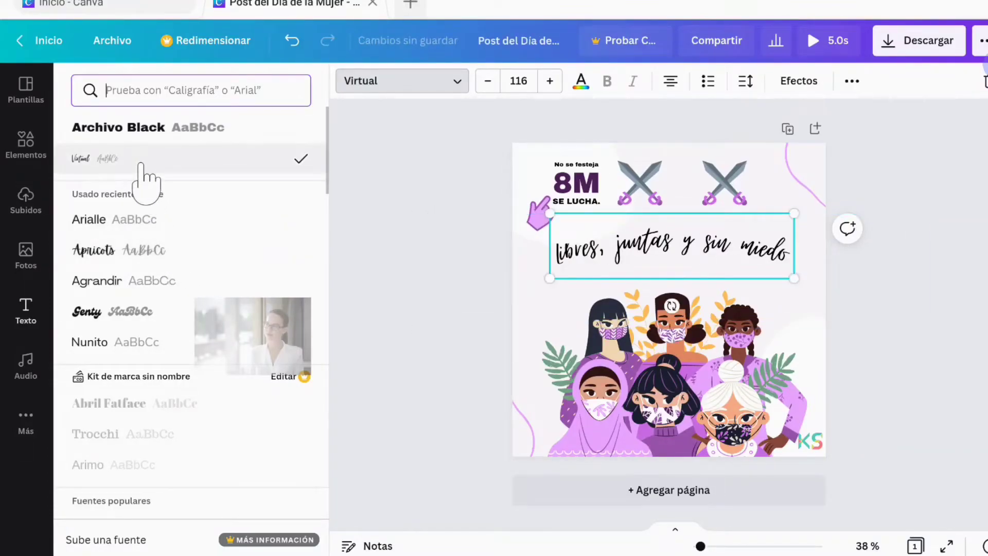
- Try smaller font sizes around 111 on the "libres, juntas y sin miedo" slogan and enlarge it again to 114
{"action": "key", "text": "Escape"}
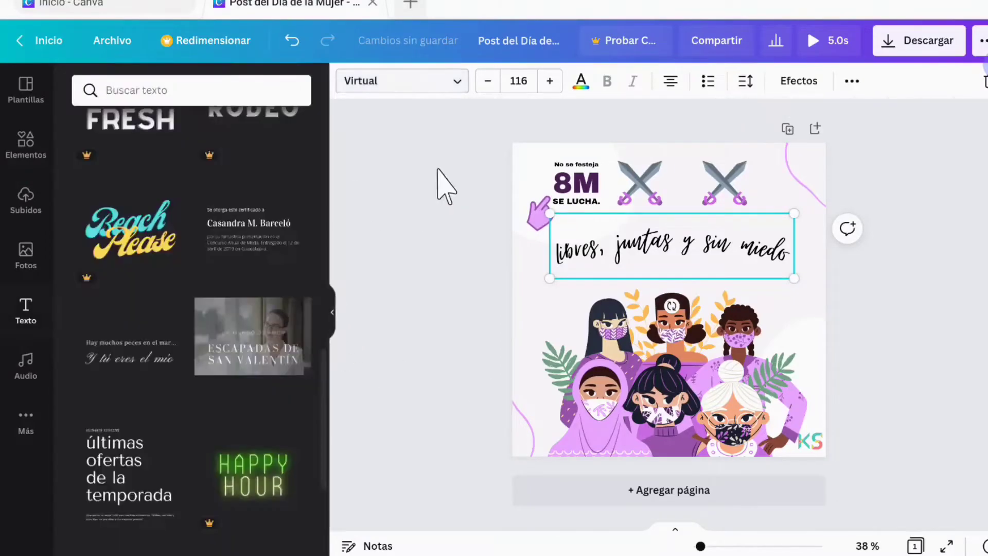
{"action": "left_click", "coordinate": [491, 88]}
{"action": "left_click", "coordinate": [490, 85]}
{"action": "left_click", "coordinate": [490, 85]}
{"action": "left_click", "coordinate": [490, 85]}
{"action": "left_click", "coordinate": [490, 85]}
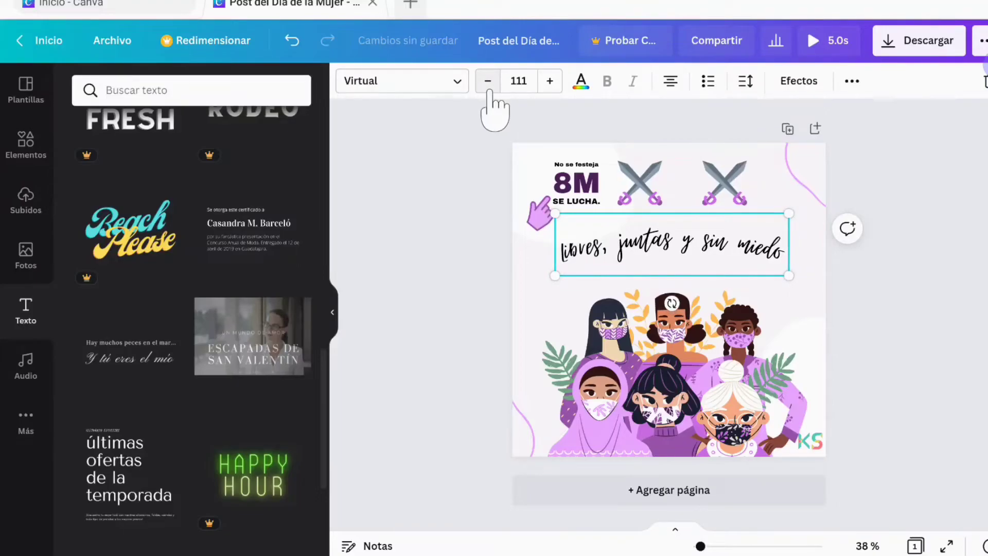
{"action": "left_click", "coordinate": [490, 85]}
{"action": "left_click", "coordinate": [490, 85]}
{"action": "left_click", "coordinate": [517, 82]}
{"action": "left_click", "coordinate": [549, 80]}
{"action": "left_click", "coordinate": [549, 81]}
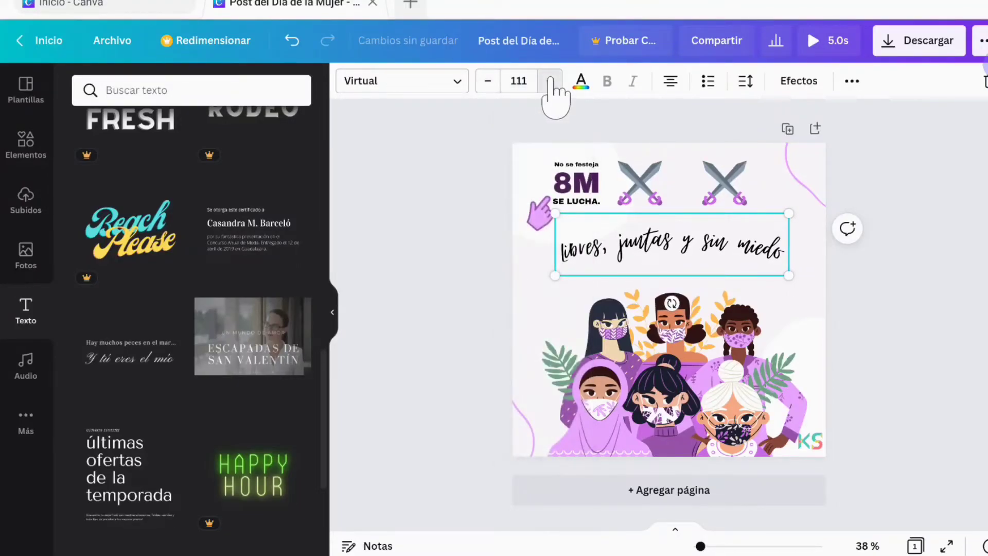
{"action": "left_click", "coordinate": [549, 81]}
{"action": "left_click", "coordinate": [548, 80]}
{"action": "left_click", "coordinate": [548, 80]}
- Set the slogan's font size to 116 and deselect it
{"action": "left_click", "coordinate": [530, 83]}
{"action": "left_click", "coordinate": [529, 82]}
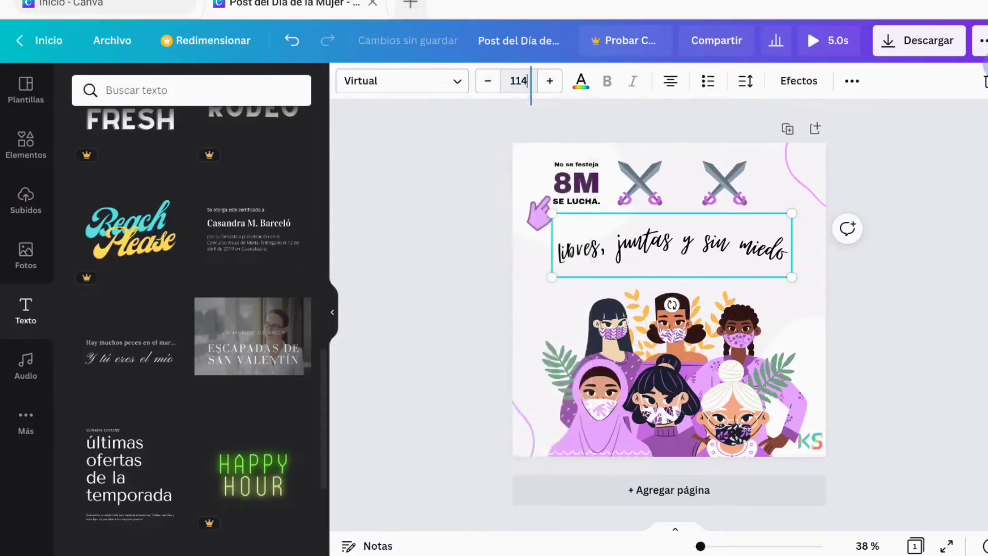
{"action": "key", "text": "BackSpace"}
{"action": "type", "text": "6"}
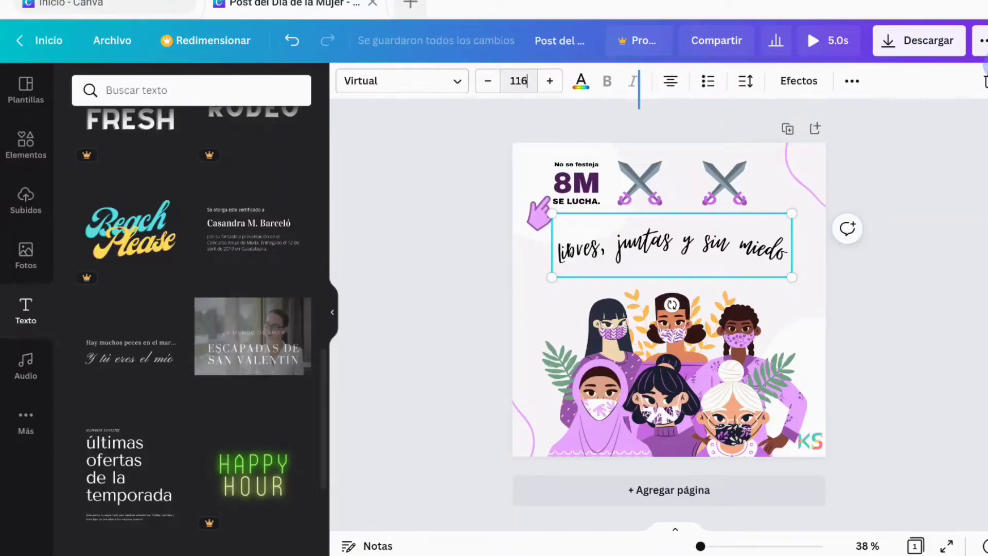
{"action": "key", "text": "Return"}
{"action": "left_click", "coordinate": [569, 110]}
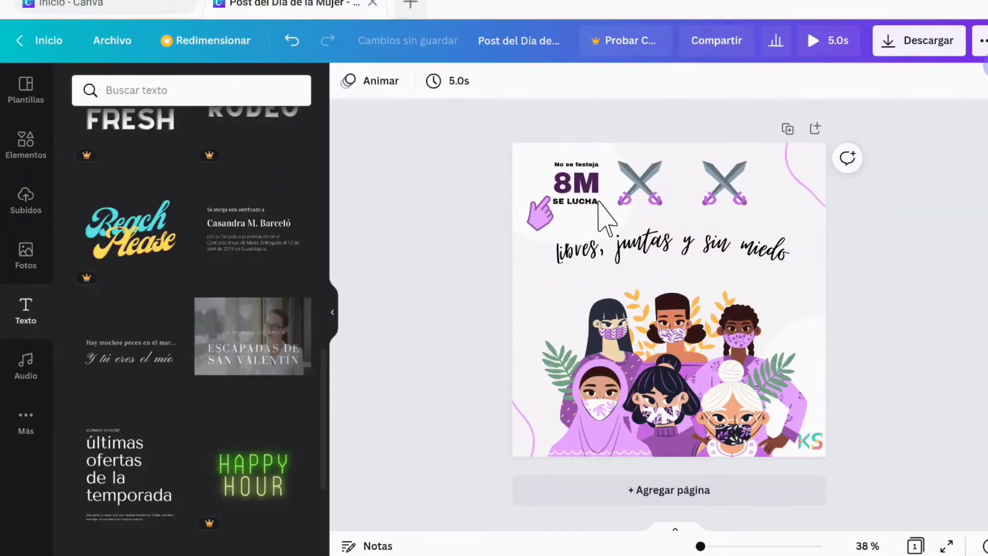
- Try the medium purple document colour on the "libres, juntas y sin miedo" slogan, and undo it
{"action": "left_click", "coordinate": [633, 258]}
{"action": "left_click", "coordinate": [581, 81]}
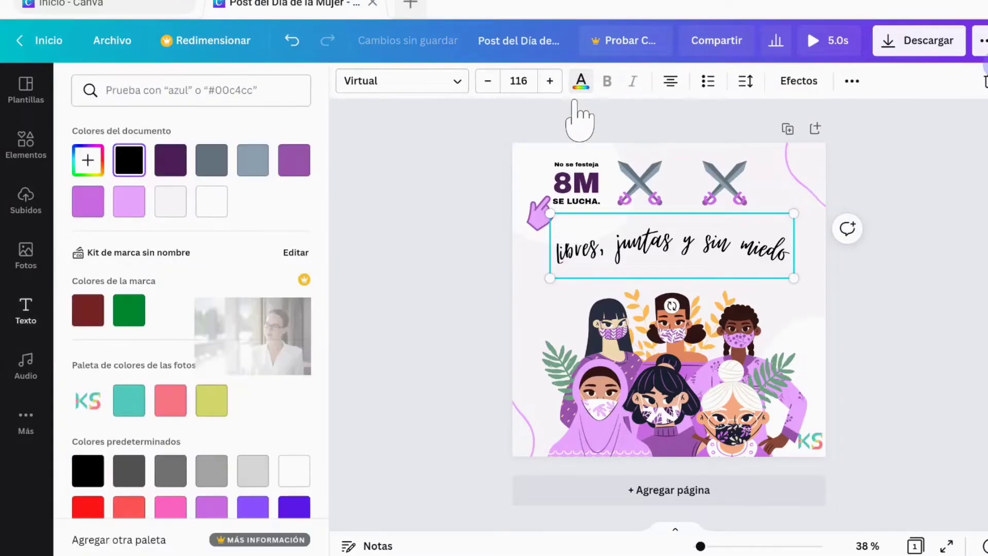
{"action": "left_click", "coordinate": [294, 165]}
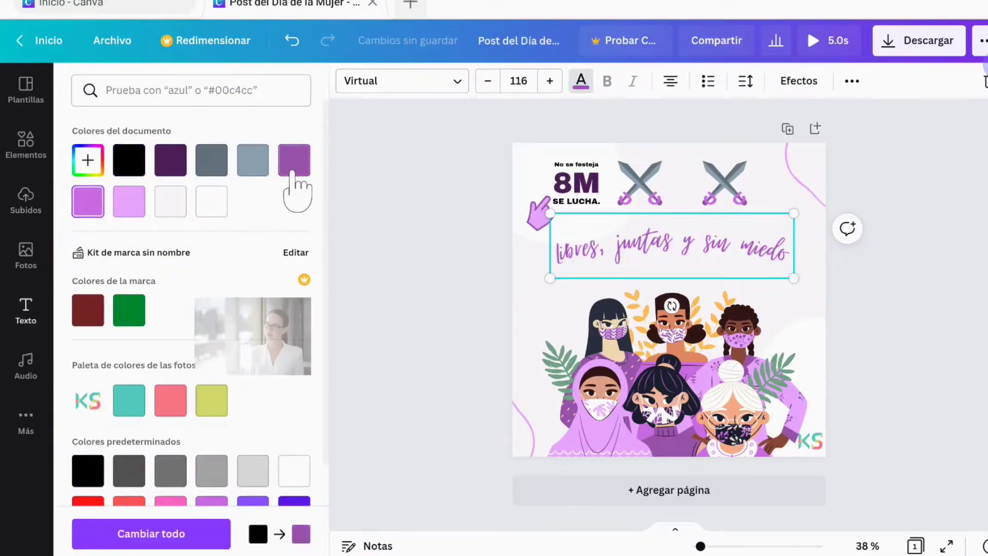
{"action": "scroll", "coordinate": [129, 257], "scroll_direction": "down", "scroll_amount": 2}
{"action": "key", "text": "ctrl+z"}
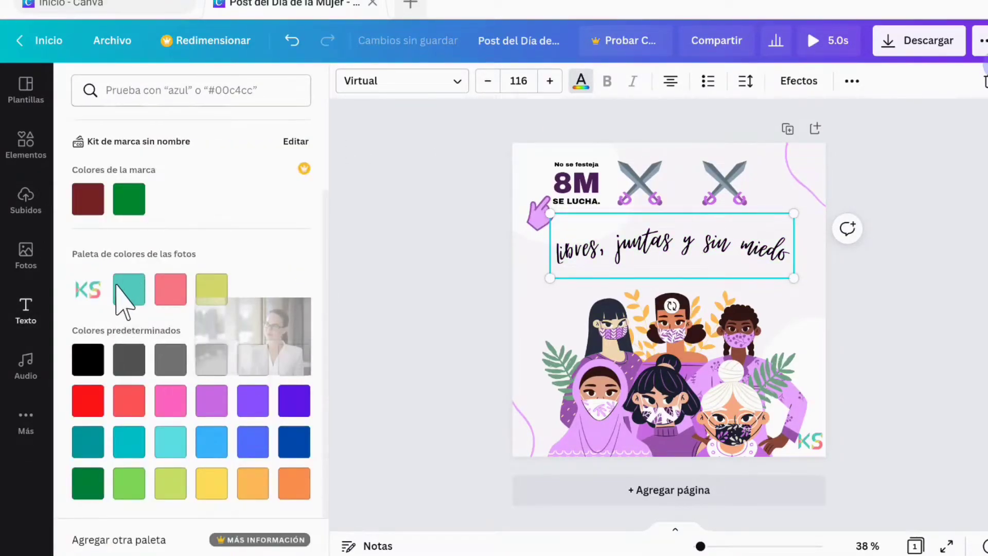
- Try the logo palette's teal, coral and yellow-green colours on the slogan, and set it back to black
{"action": "left_click", "coordinate": [128, 291]}
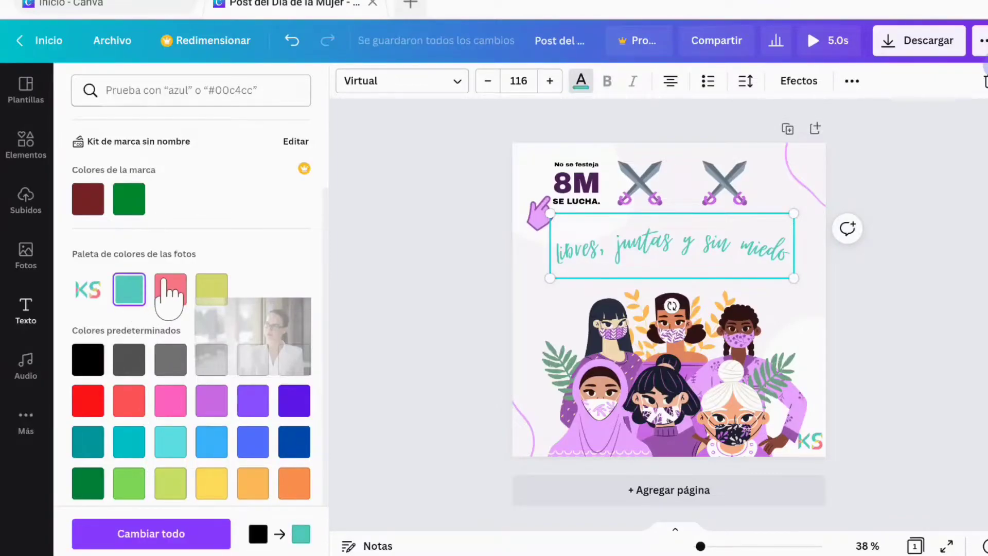
{"action": "left_click", "coordinate": [169, 290]}
{"action": "left_click", "coordinate": [210, 288]}
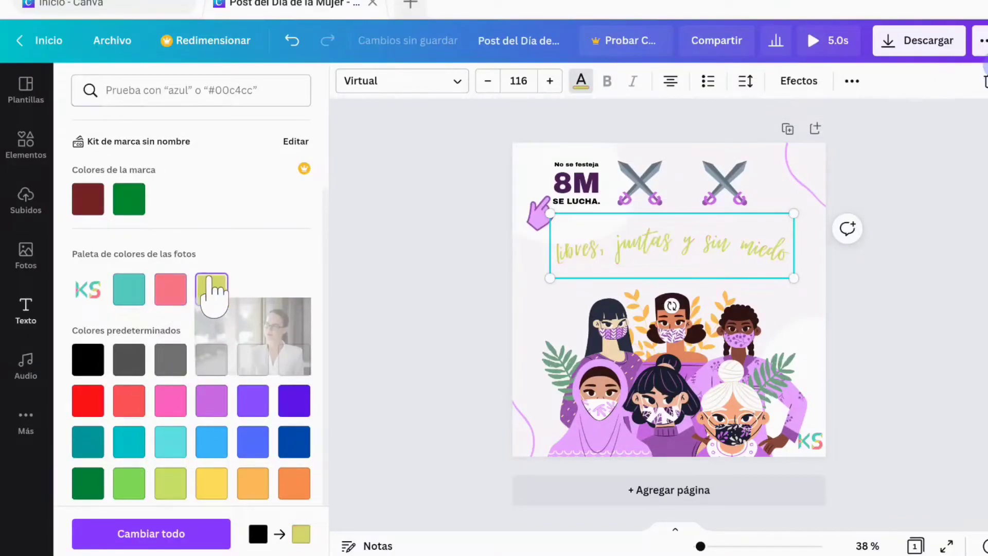
{"action": "left_click", "coordinate": [129, 293]}
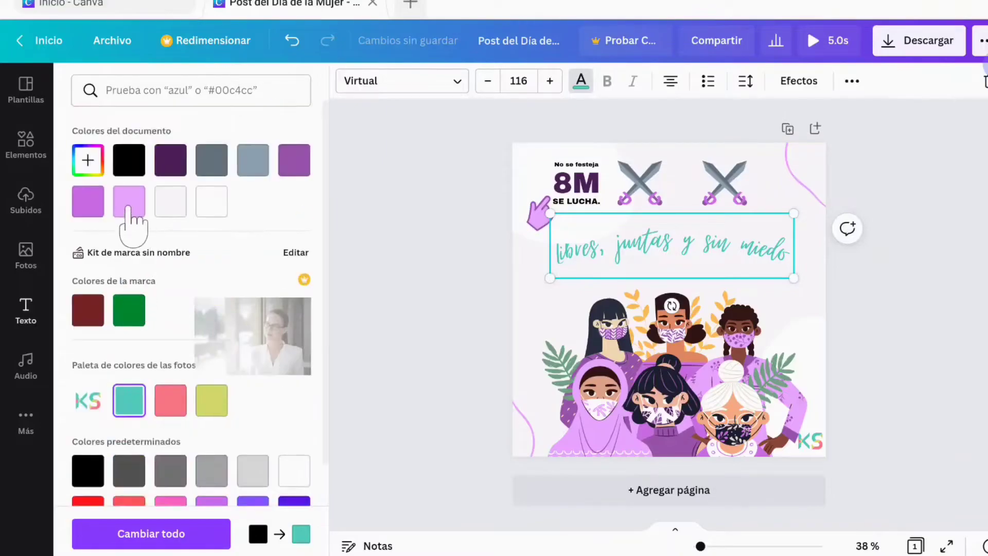
{"action": "left_click", "coordinate": [129, 170]}
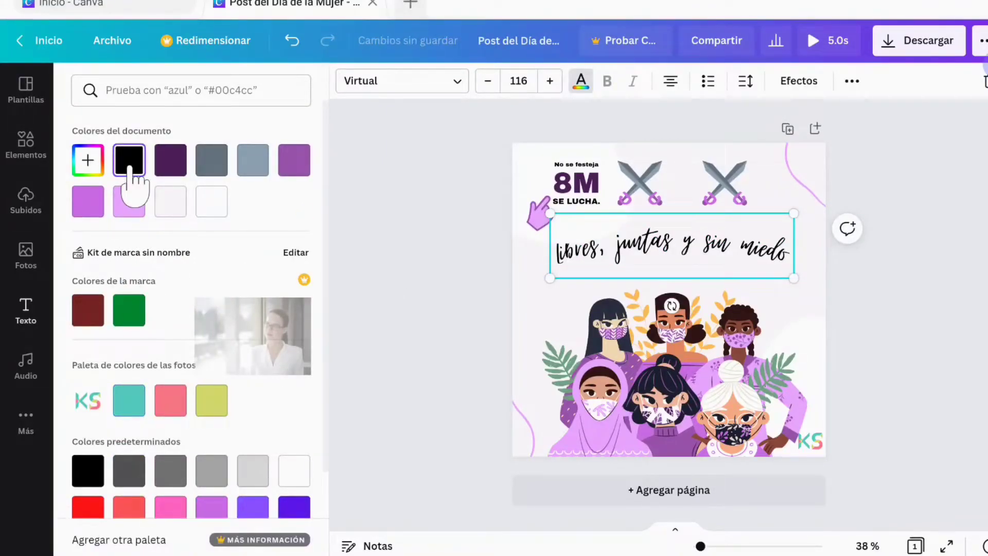
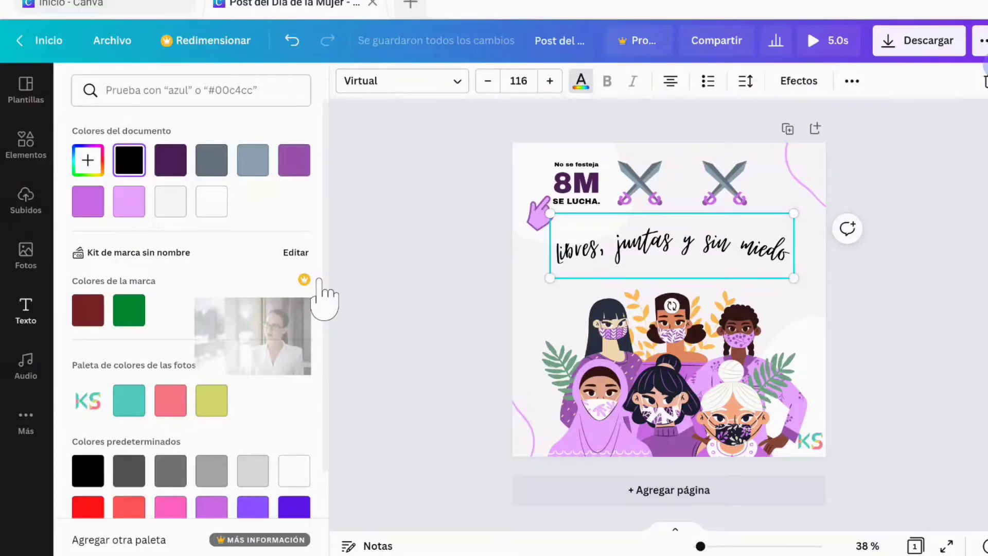
- Explore the custom colour picker for the slogan by shifting the hue towards orange, and close it with the colour at #000000
{"action": "left_click", "coordinate": [88, 161]}
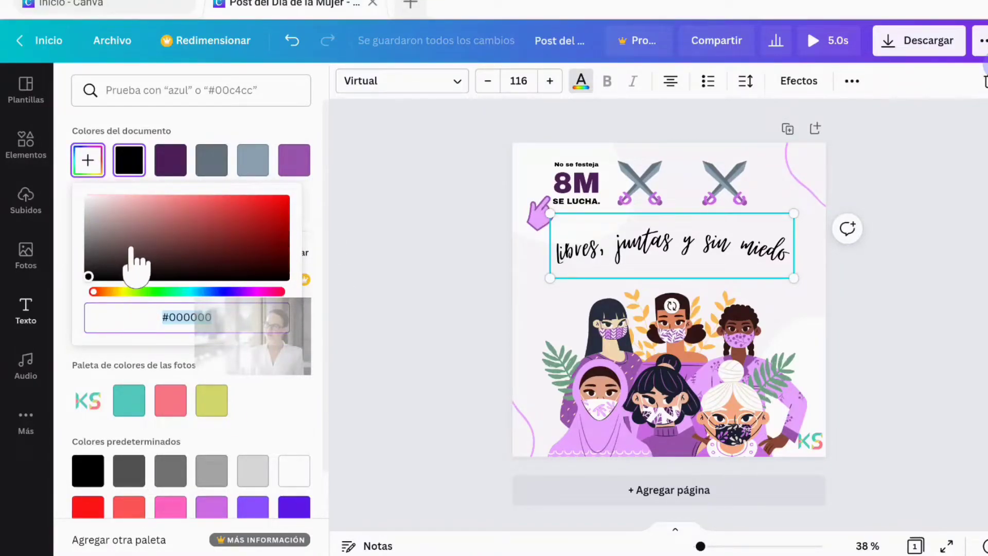
{"action": "left_click_drag", "start_coordinate": [124, 291], "coordinate": [155, 291]}
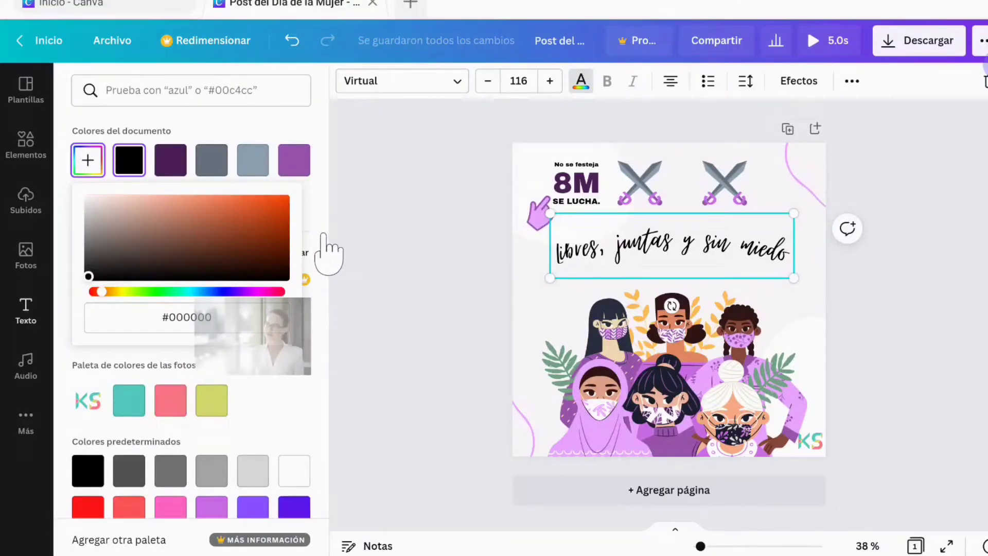
{"action": "left_click", "coordinate": [304, 137]}
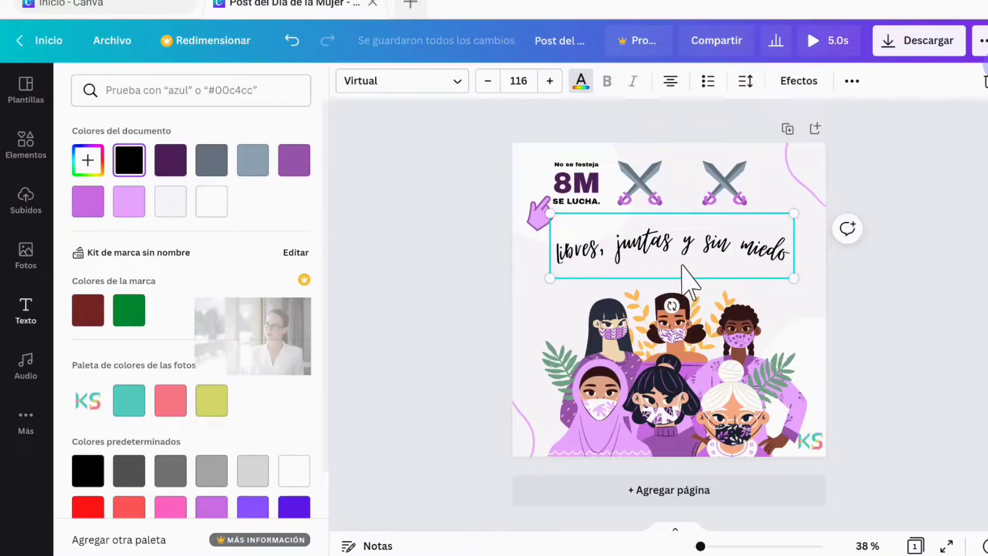
- Try the Arialle font with bold and italic on the slogan, and undo back to the Virtual font
{"action": "left_click", "coordinate": [458, 84]}
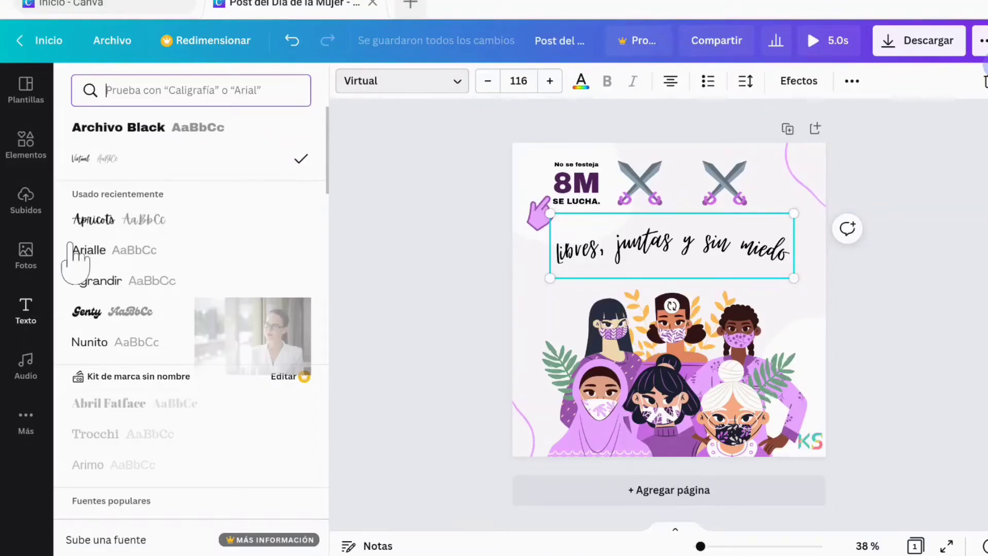
{"action": "left_click", "coordinate": [82, 252]}
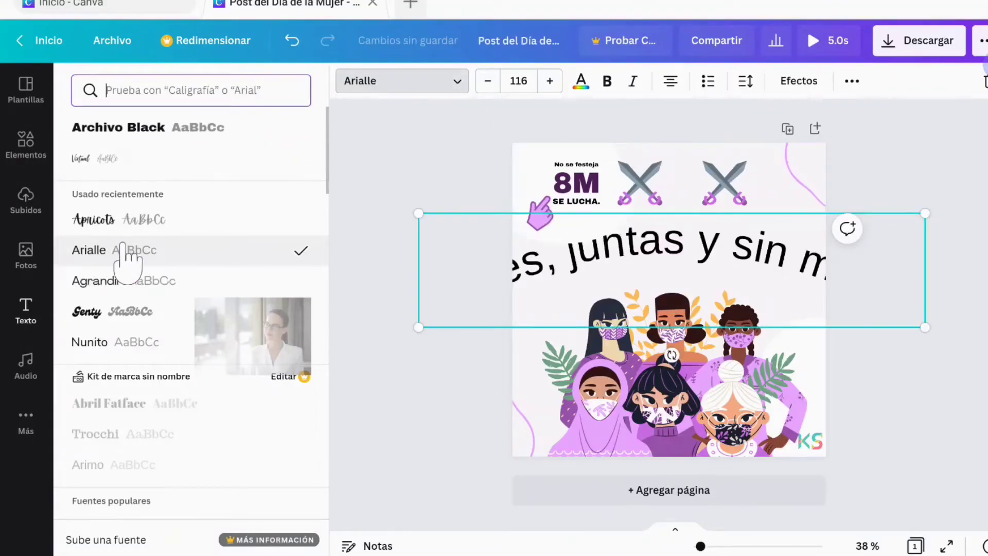
{"action": "left_click", "coordinate": [607, 82]}
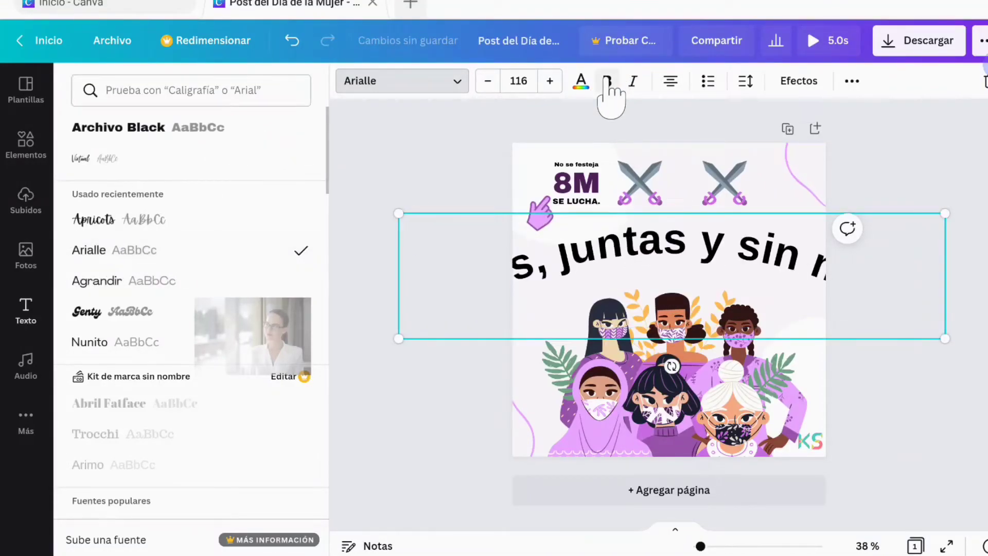
{"action": "left_click", "coordinate": [607, 81]}
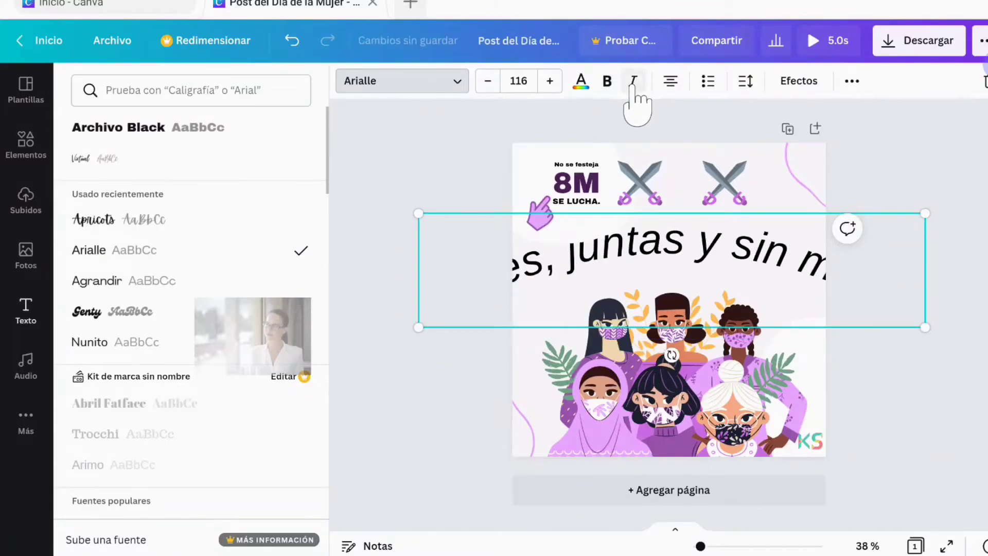
{"action": "left_click", "coordinate": [607, 81]}
{"action": "left_click", "coordinate": [607, 82]}
{"action": "left_click", "coordinate": [634, 81]}
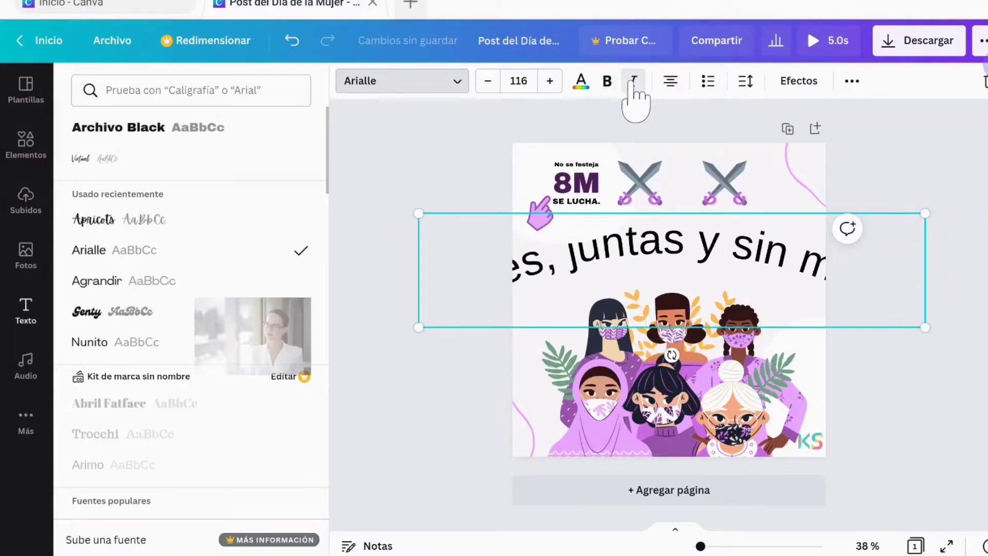
{"action": "key", "text": "ctrl+z"}
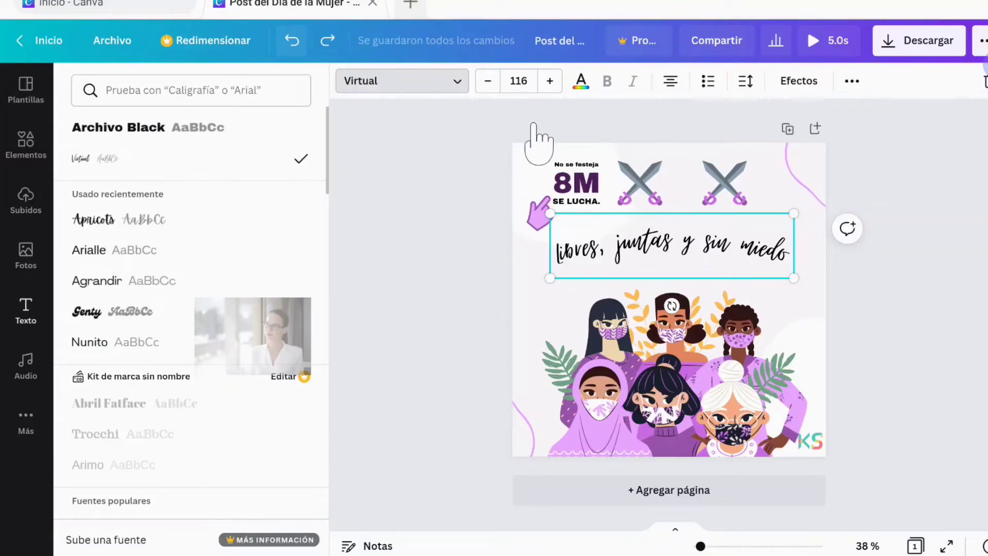
- Try left and right alignment and a bullet list on the slogan, returning to centred text without bullets
{"action": "left_click", "coordinate": [670, 83]}
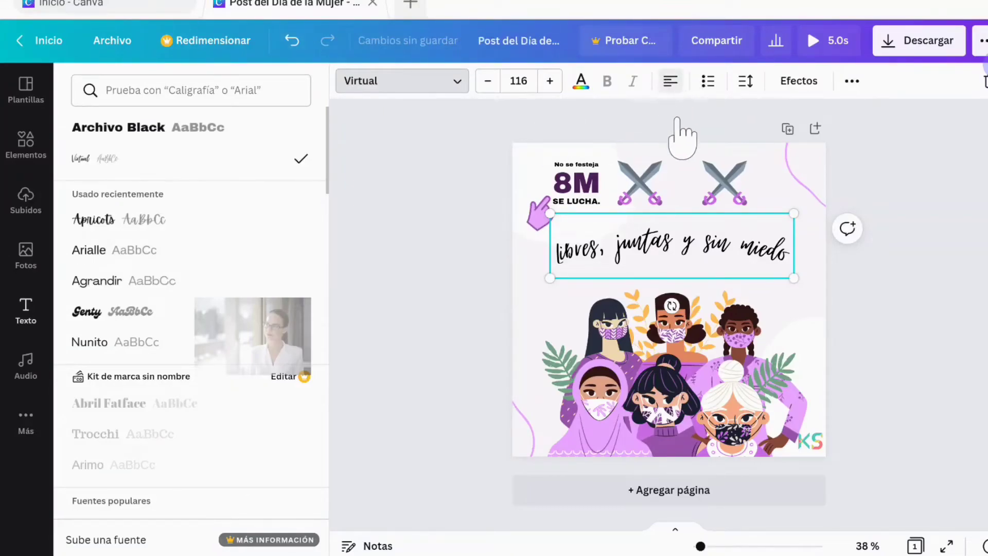
{"action": "left_click", "coordinate": [675, 82]}
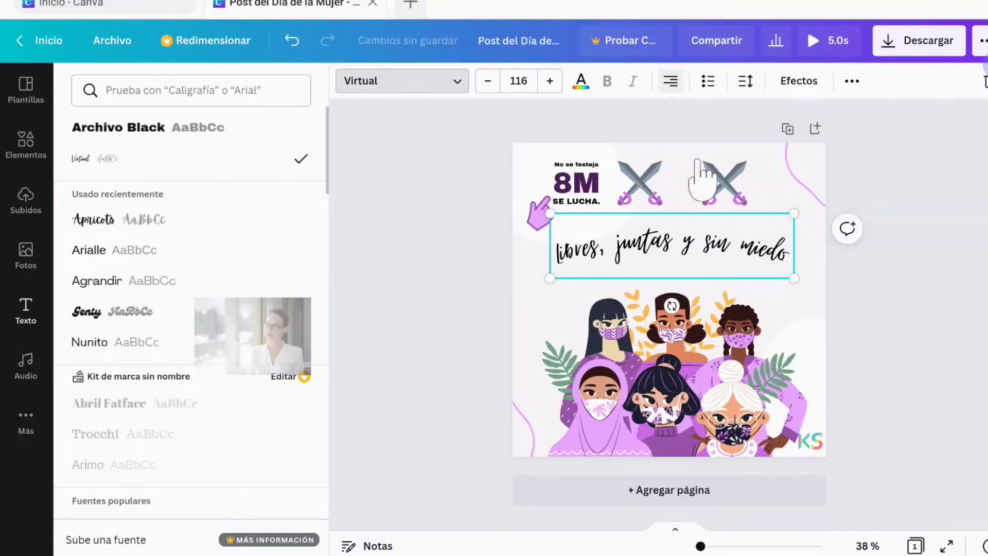
{"action": "left_click", "coordinate": [667, 90]}
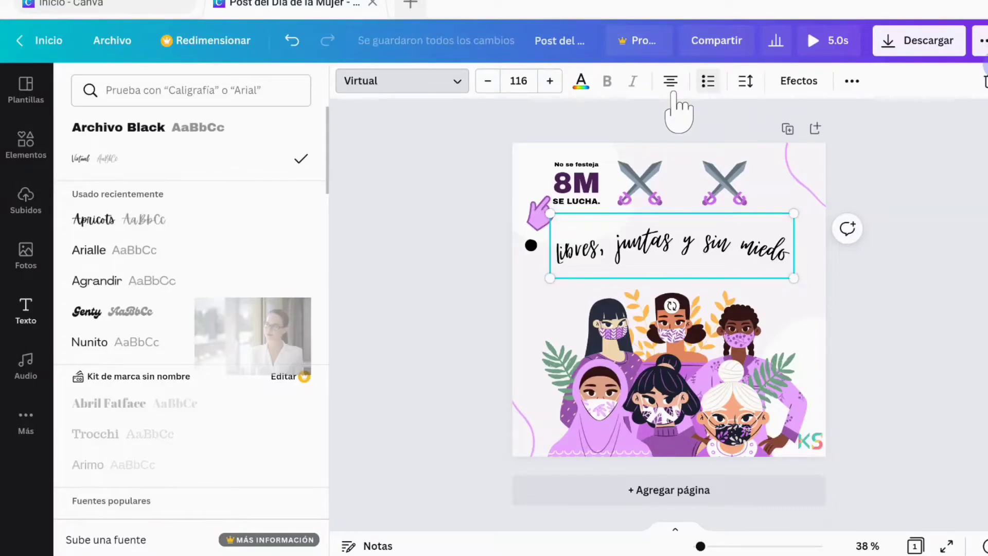
{"action": "left_click", "coordinate": [706, 82]}
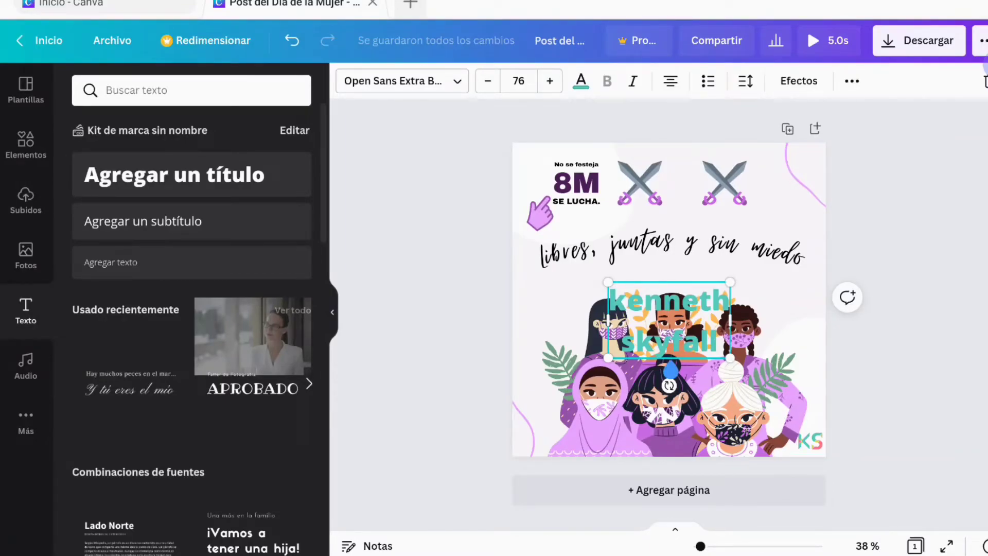
- Increase the line spacing and letter spacing of the teal two-line text over the women's illustration
{"action": "left_click", "coordinate": [746, 80]}
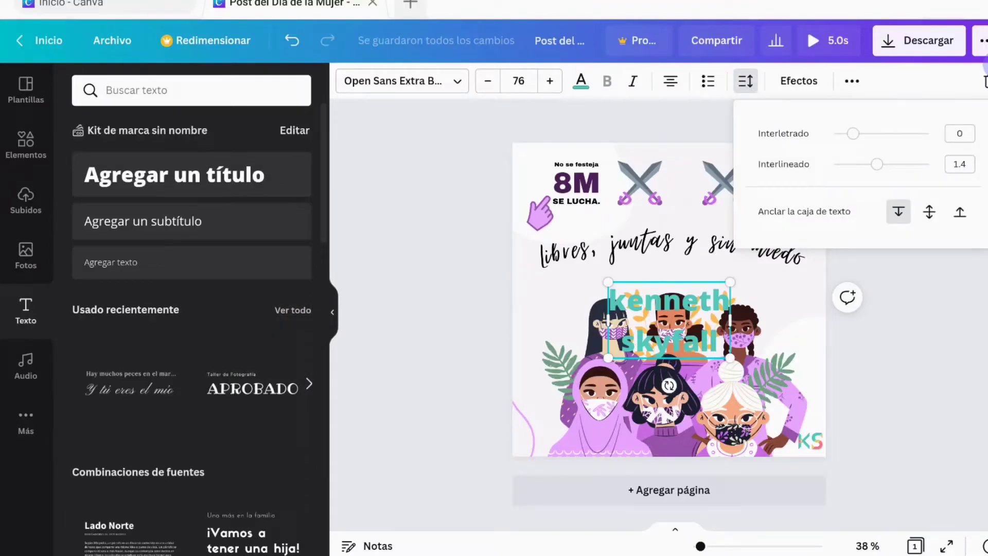
{"action": "left_click_drag", "start_coordinate": [877, 164], "coordinate": [917, 164]}
{"action": "left_click_drag", "start_coordinate": [853, 133], "coordinate": [900, 161]}
{"action": "left_click", "coordinate": [721, 292]}
{"action": "double_click", "coordinate": [661, 303]}
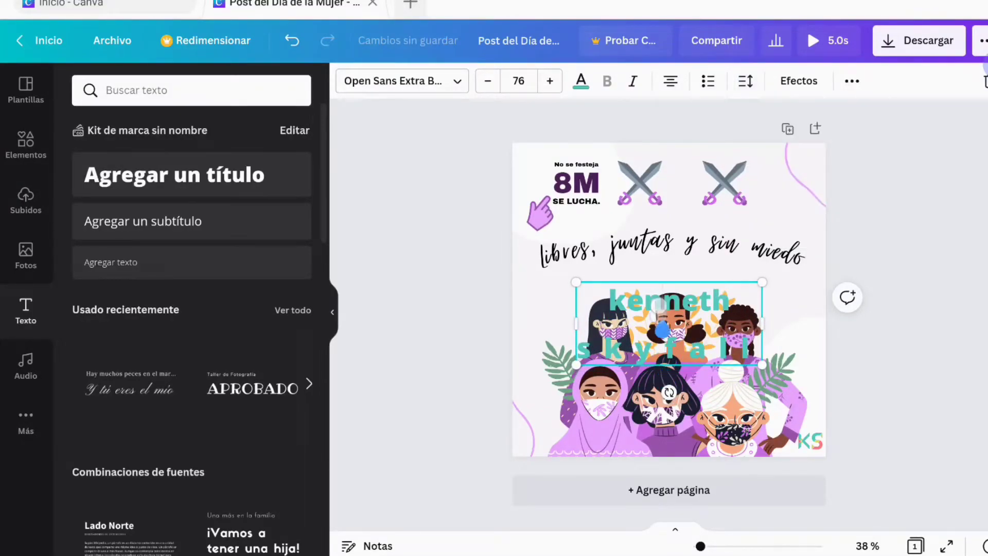
- Adjust the letter spacing across both lines of the teal text, and delete that text box
{"action": "left_click", "coordinate": [746, 80]}
{"action": "mouse_move", "coordinate": [894, 133]}
{"action": "left_mouse_down"}
{"action": "mouse_move", "coordinate": [885, 134]}
{"action": "mouse_move", "coordinate": [911, 166]}
{"action": "mouse_move", "coordinate": [886, 164]}
{"action": "mouse_move", "coordinate": [890, 135]}
{"action": "left_mouse_up"}
{"action": "key", "text": "Escape"}
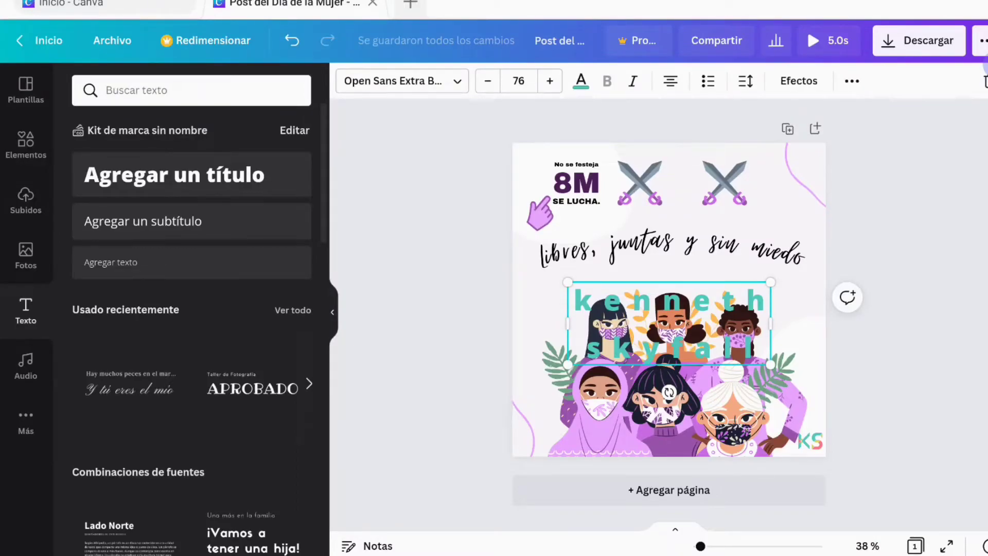
{"action": "key", "text": "Delete"}
- Try the Flotante, Eco, Desalineado and Sin relleno text effects on the "libres, juntas y sin miedo" slogan
{"action": "left_click", "coordinate": [669, 247]}
{"action": "left_click", "coordinate": [798, 80]}
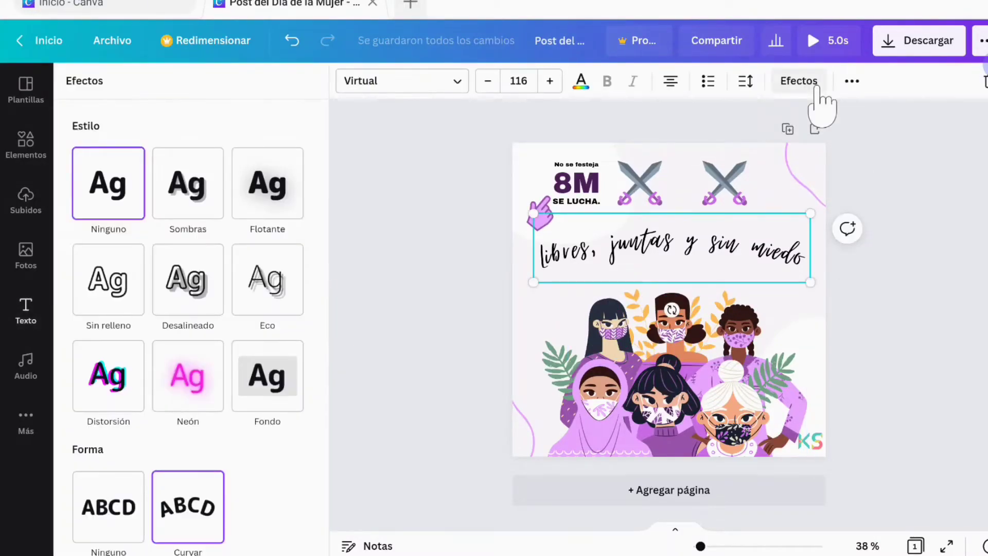
{"action": "left_click", "coordinate": [271, 195]}
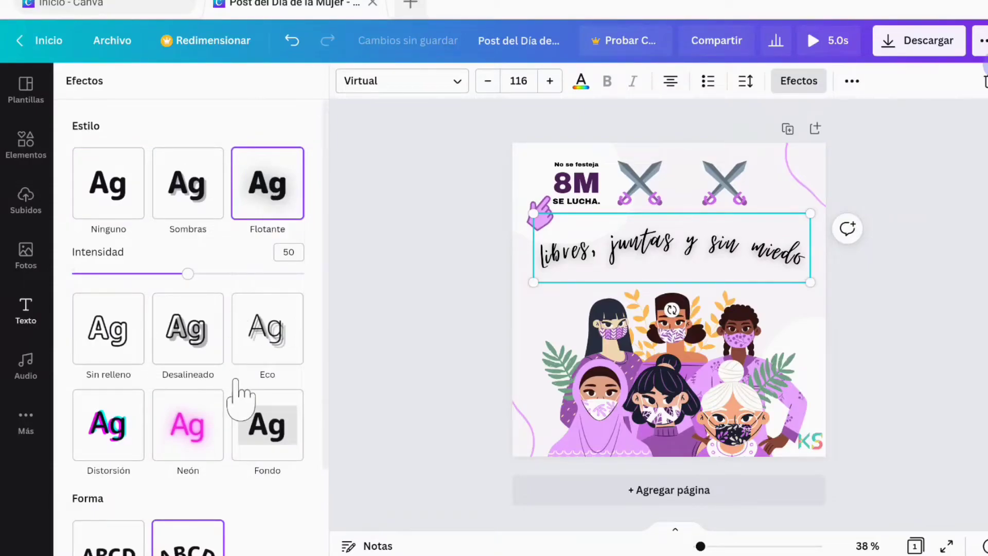
{"action": "left_click", "coordinate": [271, 332]}
{"action": "left_click", "coordinate": [200, 272]}
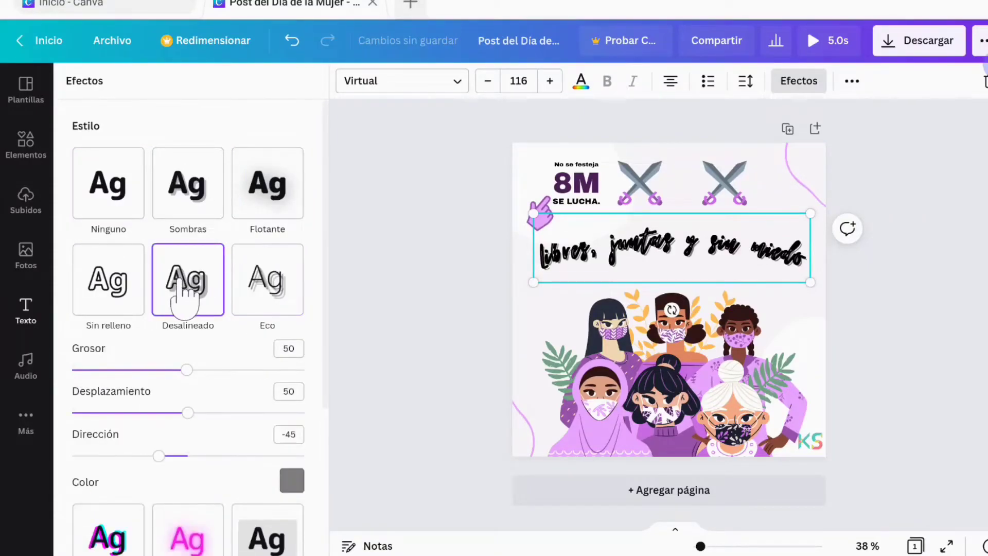
{"action": "left_click", "coordinate": [119, 283]}
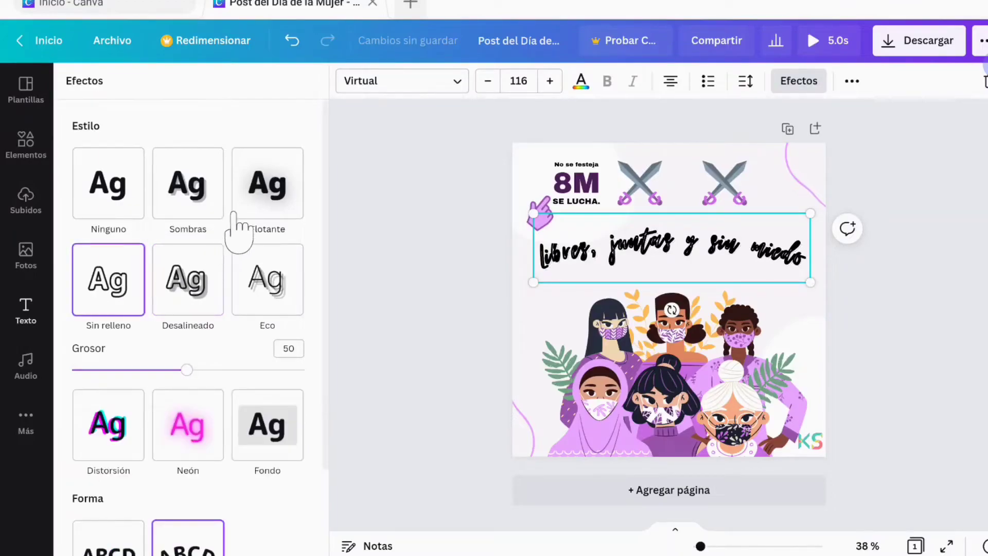
- Apply the Eco effect to the slogan with Desplazamiento 19 and Dirección -62
{"action": "left_click", "coordinate": [280, 296]}
{"action": "left_click_drag", "start_coordinate": [183, 371], "coordinate": [114, 370]}
{"action": "mouse_move", "coordinate": [158, 412]}
{"action": "left_mouse_down"}
{"action": "mouse_move", "coordinate": [122, 413]}
{"action": "mouse_move", "coordinate": [256, 413]}
{"action": "mouse_move", "coordinate": [161, 409]}
{"action": "mouse_move", "coordinate": [147, 396]}
{"action": "mouse_move", "coordinate": [146, 410]}
{"action": "left_mouse_up"}
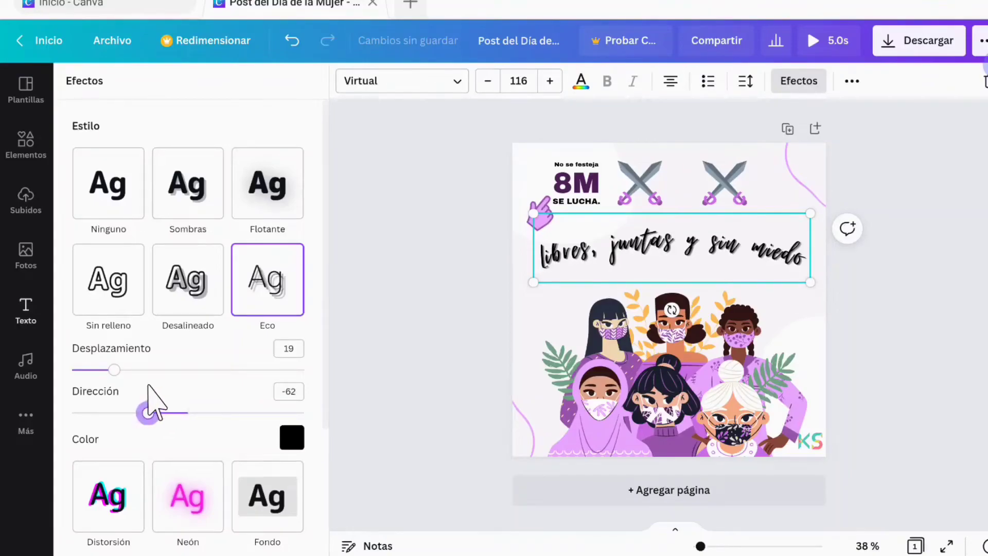
- Try the Neón and Distorsión effects on the "libres, juntas y sin miedo" slogan, and apply Flotante with Intensidad 50
{"action": "scroll", "coordinate": [154, 412], "scroll_direction": "down", "scroll_amount": 1}
{"action": "left_click", "coordinate": [198, 461]}
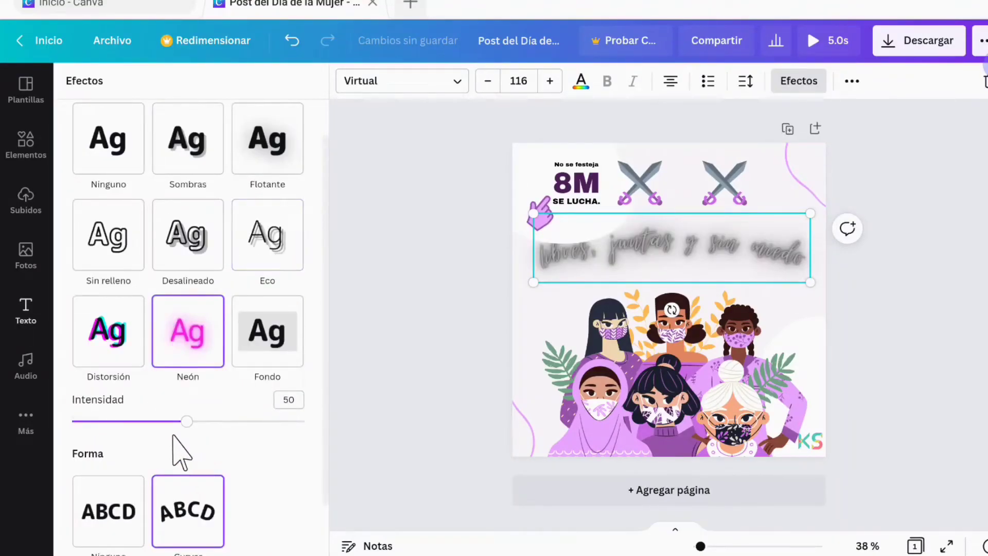
{"action": "left_click", "coordinate": [92, 337]}
{"action": "scroll", "coordinate": [177, 265], "scroll_direction": "up", "scroll_amount": 1}
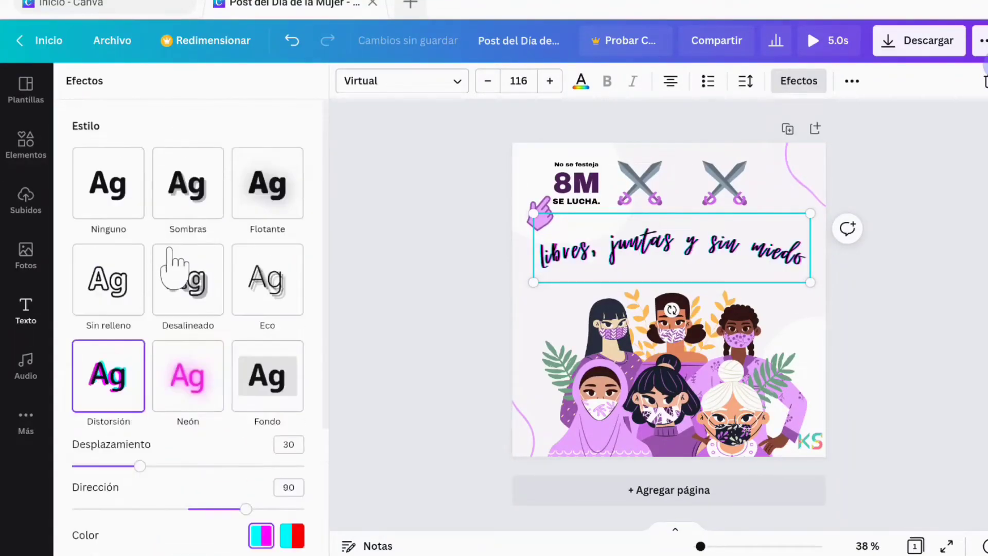
{"action": "left_click", "coordinate": [251, 210]}
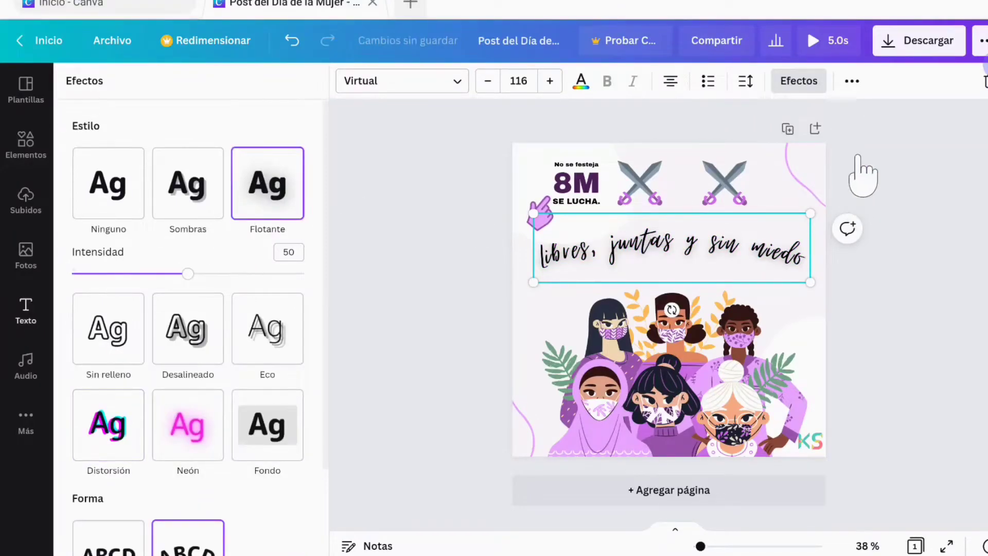
- Try underlining and uppercase on the curved slogan, turning each one off again
{"action": "left_click", "coordinate": [852, 81]}
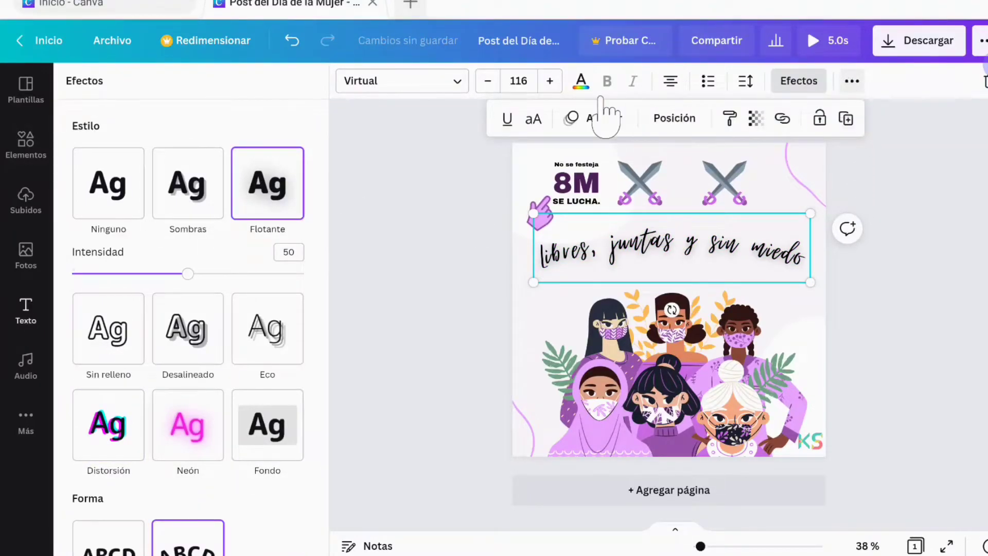
{"action": "left_click", "coordinate": [506, 120]}
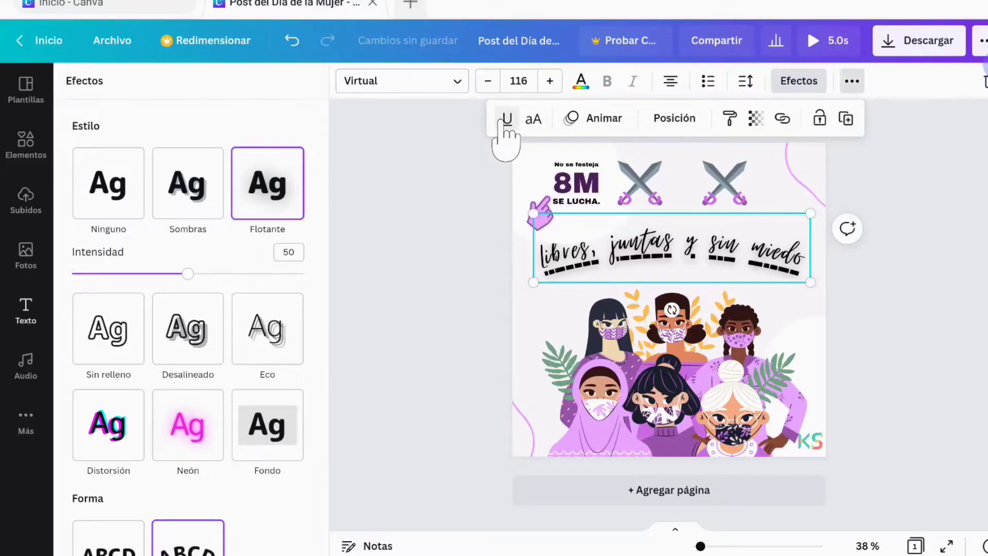
{"action": "left_click", "coordinate": [507, 120]}
{"action": "left_click", "coordinate": [532, 120]}
{"action": "left_click", "coordinate": [532, 121]}
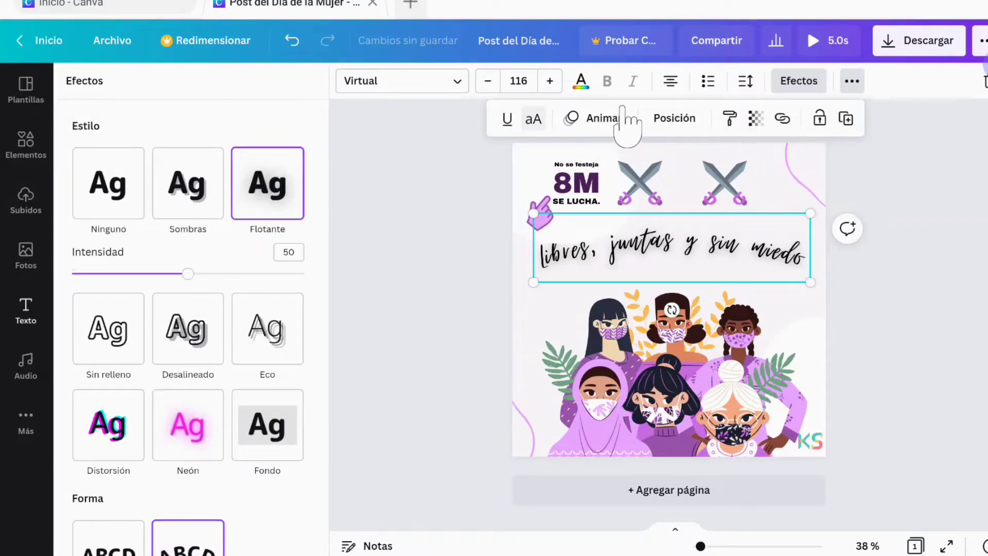
- Try the slogan's transparency setting, leave it at 100, and lock the text box
{"action": "left_click", "coordinate": [655, 119]}
{"action": "left_click", "coordinate": [655, 119]}
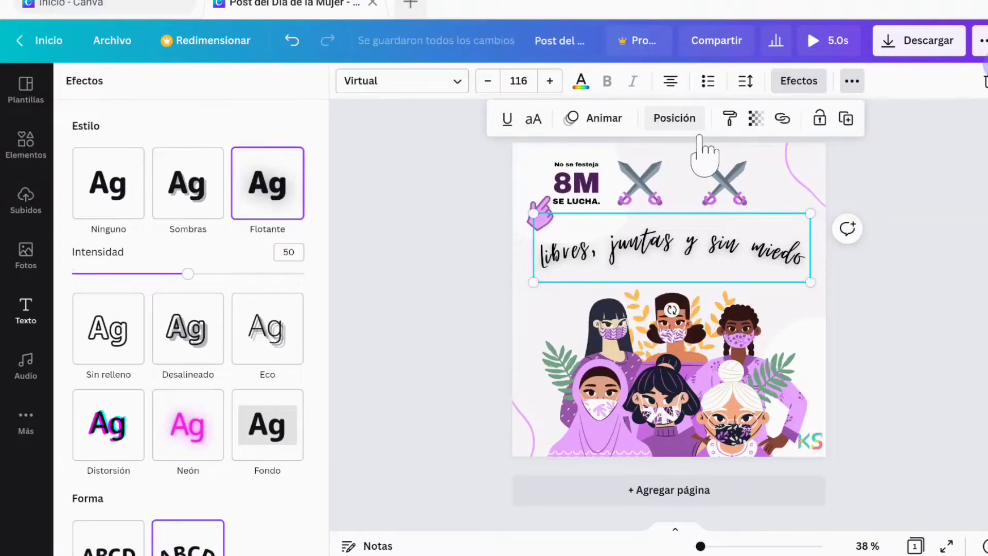
{"action": "left_click", "coordinate": [755, 120]}
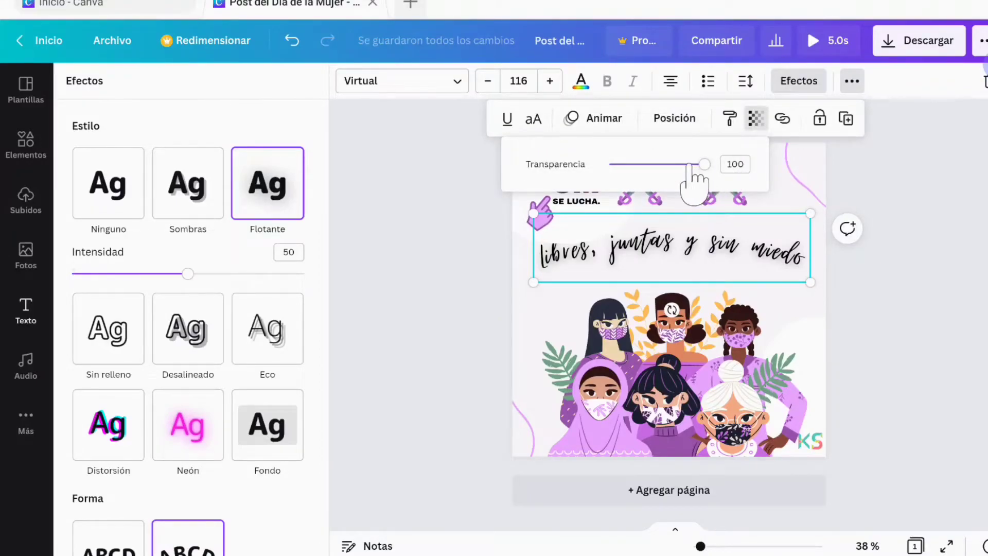
{"action": "mouse_move", "coordinate": [703, 164]}
{"action": "left_mouse_down"}
{"action": "mouse_move", "coordinate": [624, 162]}
{"action": "mouse_move", "coordinate": [705, 164]}
{"action": "left_mouse_up"}
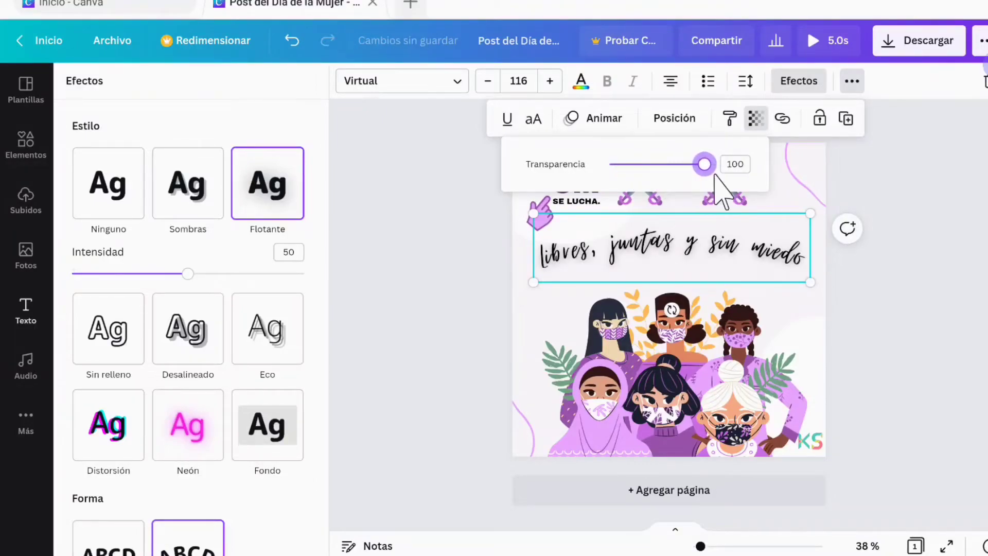
{"action": "left_click", "coordinate": [818, 121]}
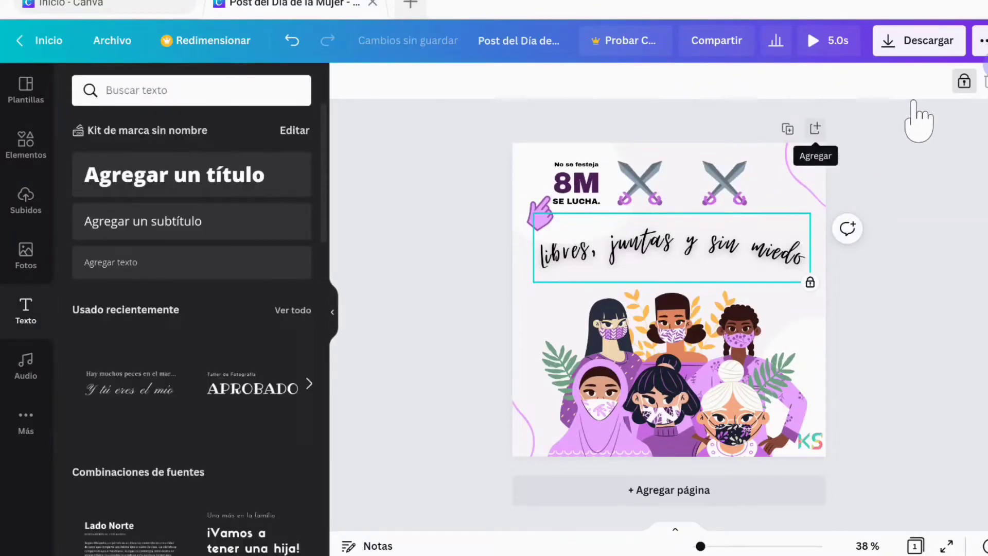
{"action": "left_click", "coordinate": [961, 83]}
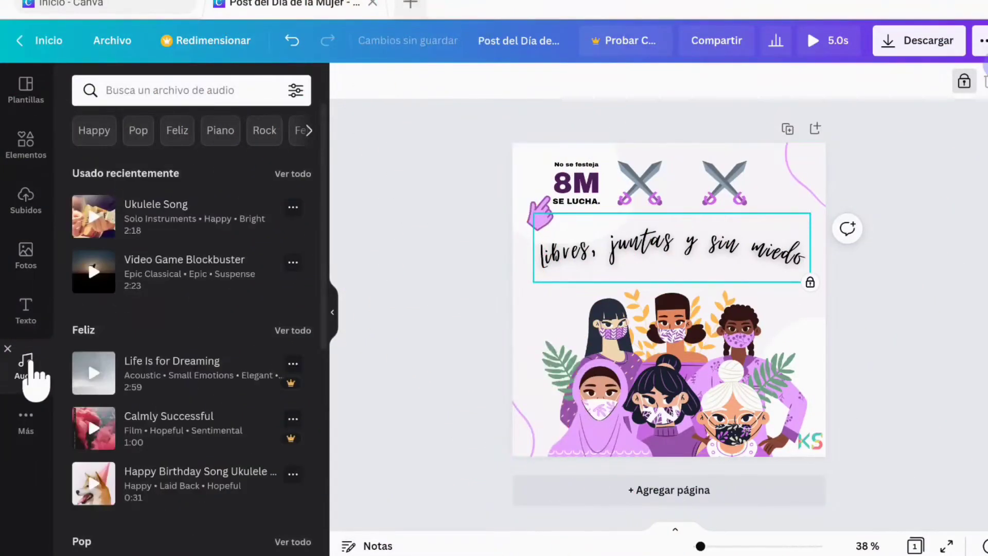
- Browse the audio library and play a short preview of Ukulele Song
{"action": "scroll", "coordinate": [280, 270], "scroll_direction": "down", "scroll_amount": 5}
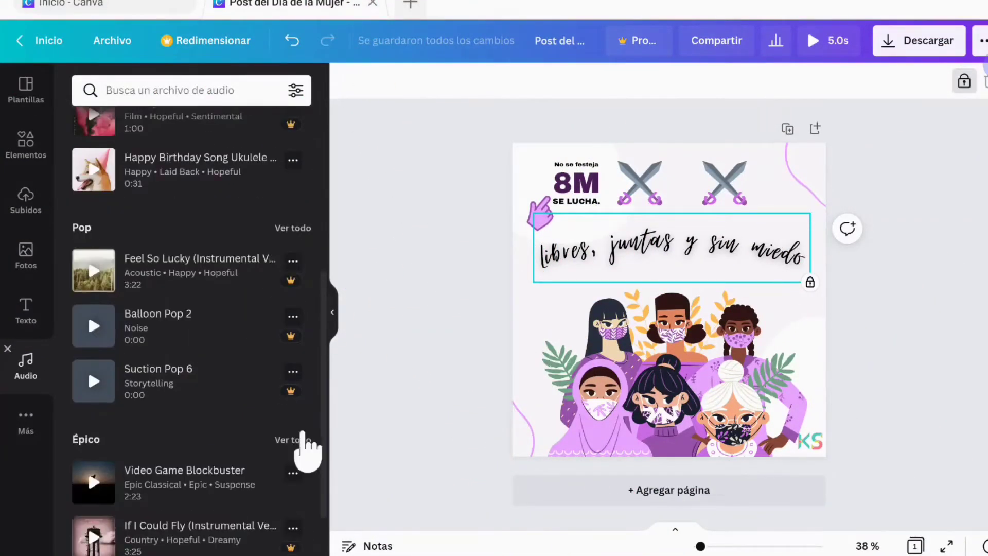
{"action": "scroll", "coordinate": [208, 258], "scroll_direction": "up", "scroll_amount": 2}
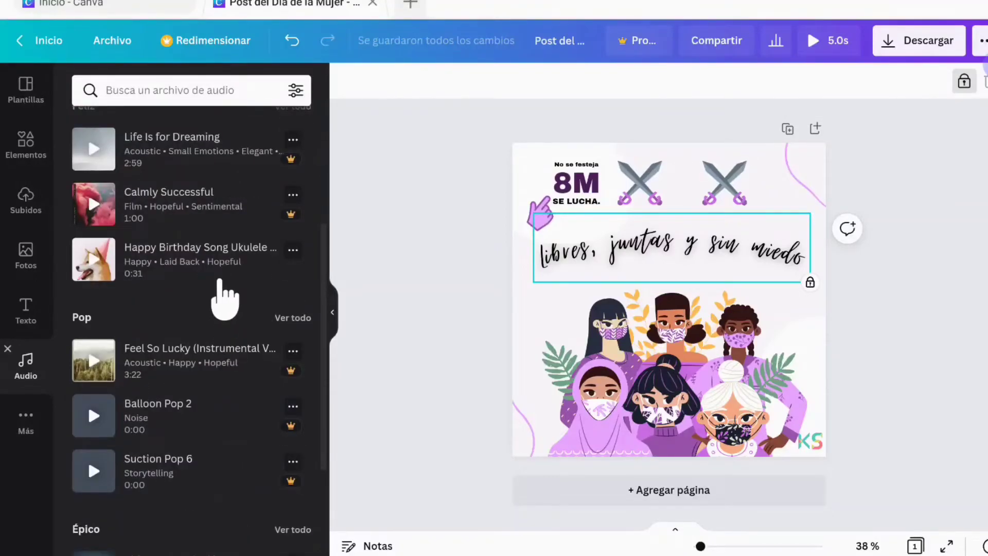
{"action": "scroll", "coordinate": [222, 289], "scroll_direction": "up", "scroll_amount": 1}
{"action": "scroll", "coordinate": [234, 199], "scroll_direction": "up", "scroll_amount": 3}
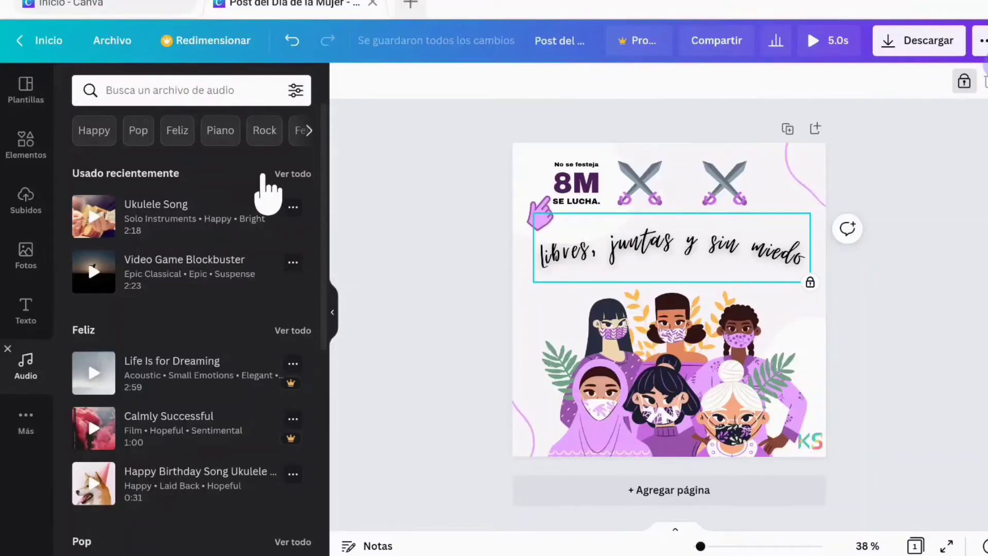
{"action": "left_click", "coordinate": [95, 217]}
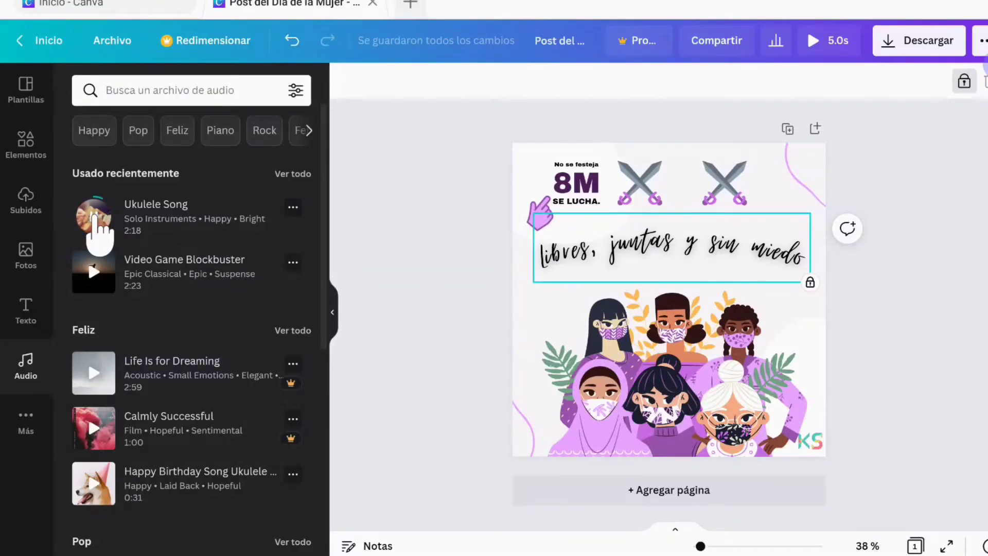
{"action": "left_click", "coordinate": [94, 216]}
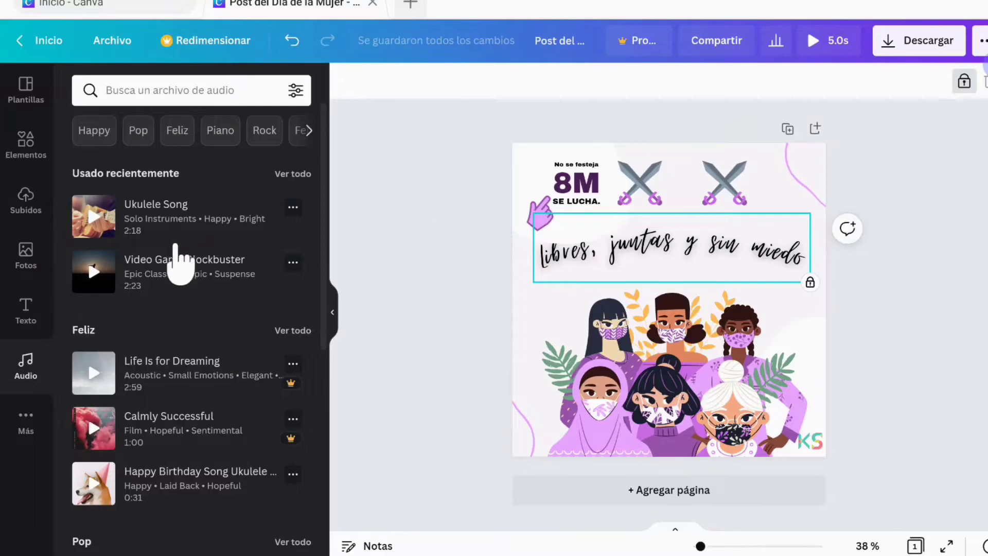
- Open the Estilos app and try the Glacial Indifference, Caveat and Barlow Bold style sets on the post
{"action": "left_click", "coordinate": [24, 419]}
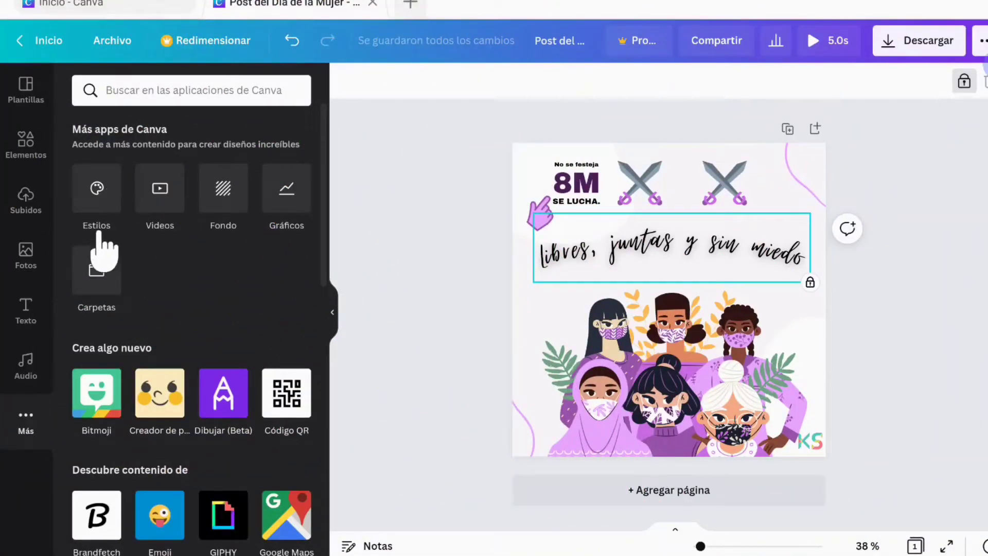
{"action": "left_click", "coordinate": [88, 167]}
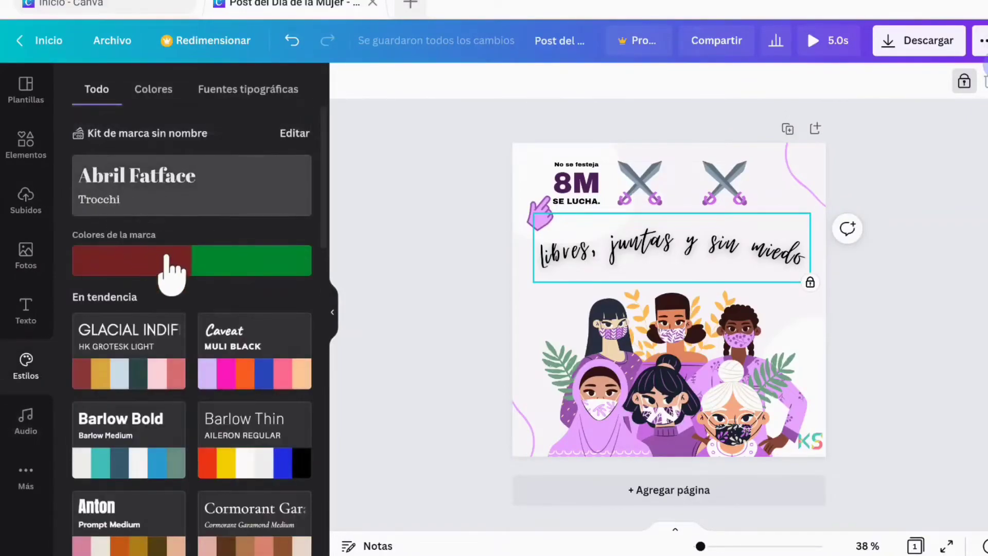
{"action": "scroll", "coordinate": [164, 278], "scroll_direction": "down", "scroll_amount": 3}
{"action": "scroll", "coordinate": [155, 293], "scroll_direction": "up", "scroll_amount": 3}
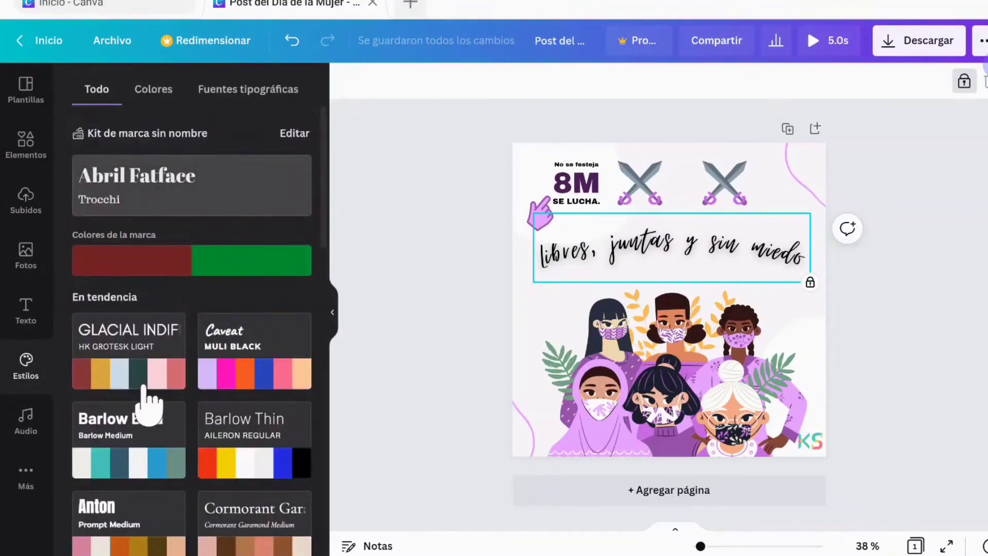
{"action": "left_click", "coordinate": [138, 359]}
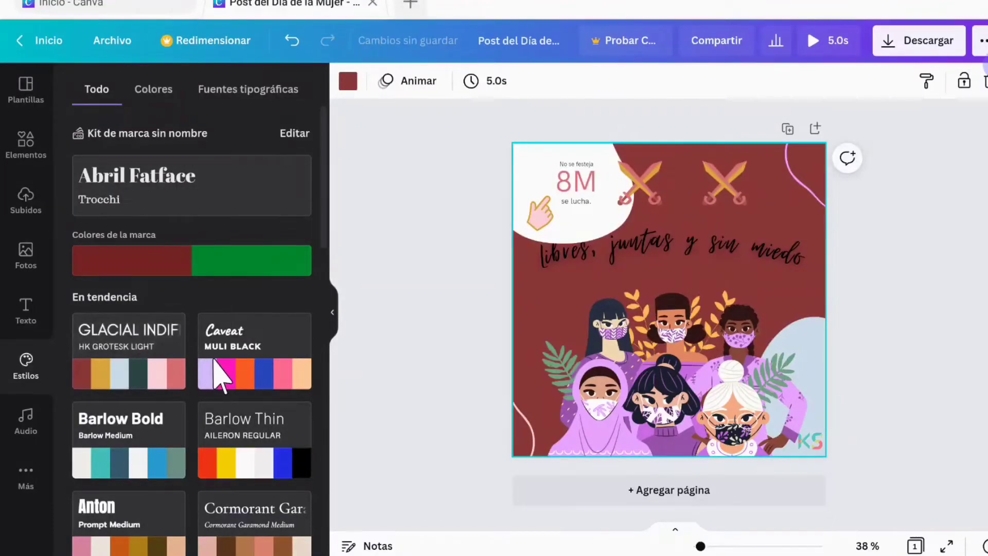
{"action": "left_click", "coordinate": [252, 363]}
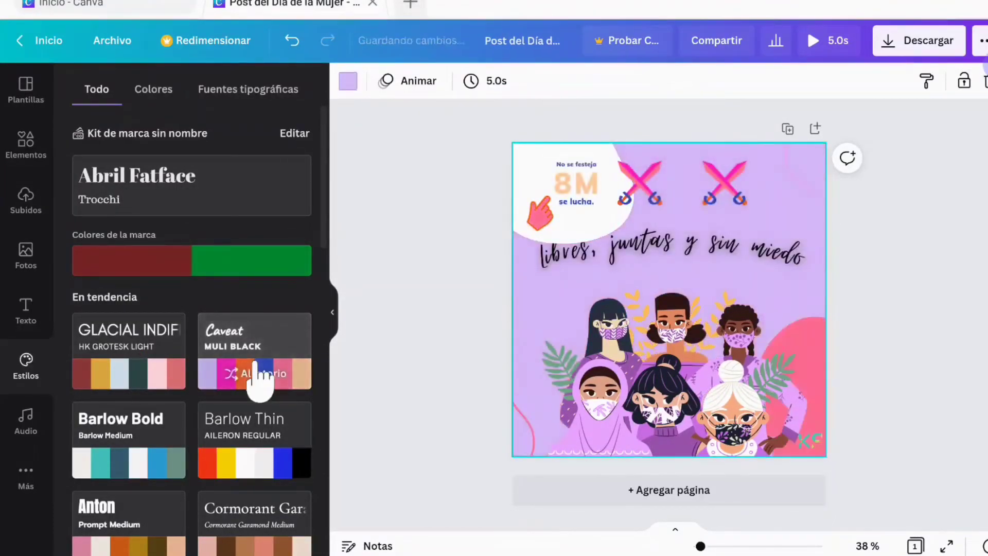
{"action": "left_click", "coordinate": [172, 437]}
{"action": "scroll", "coordinate": [171, 433], "scroll_direction": "down", "scroll_amount": 3}
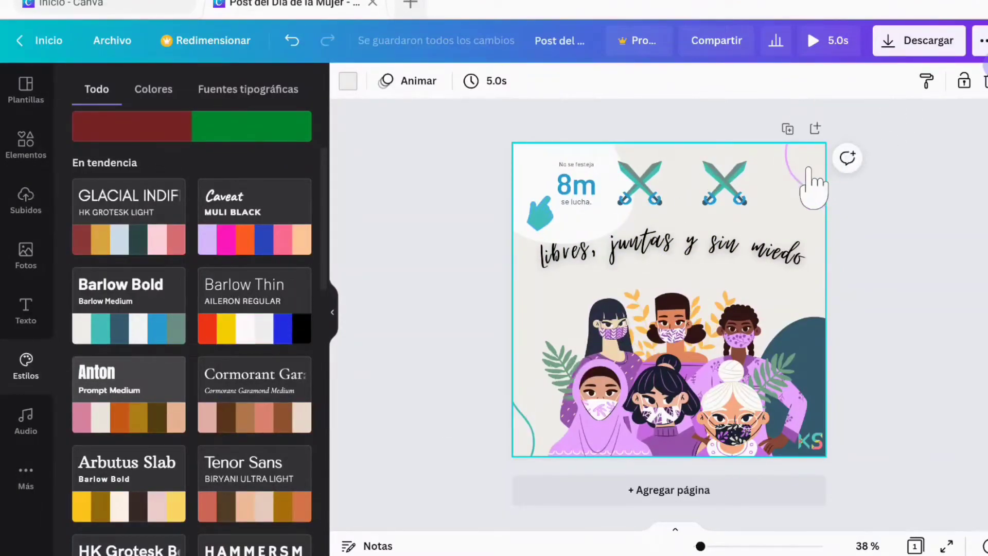
- Shuffle the Barlow Bold style, try HK Grotesk Bold and Arbutus Slab, and undo the style changes to restore the original design
{"action": "left_click", "coordinate": [140, 341]}
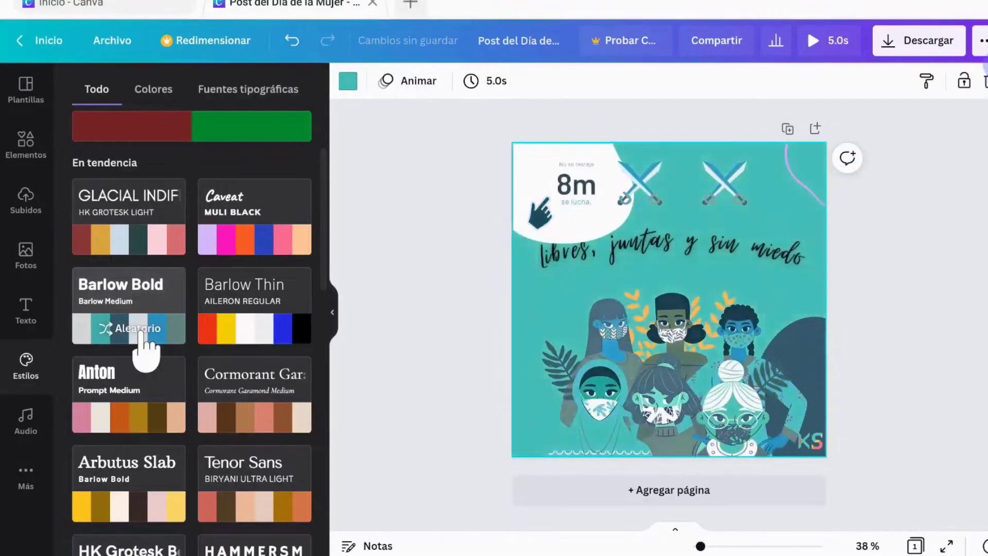
{"action": "scroll", "coordinate": [146, 350], "scroll_direction": "down", "scroll_amount": 2}
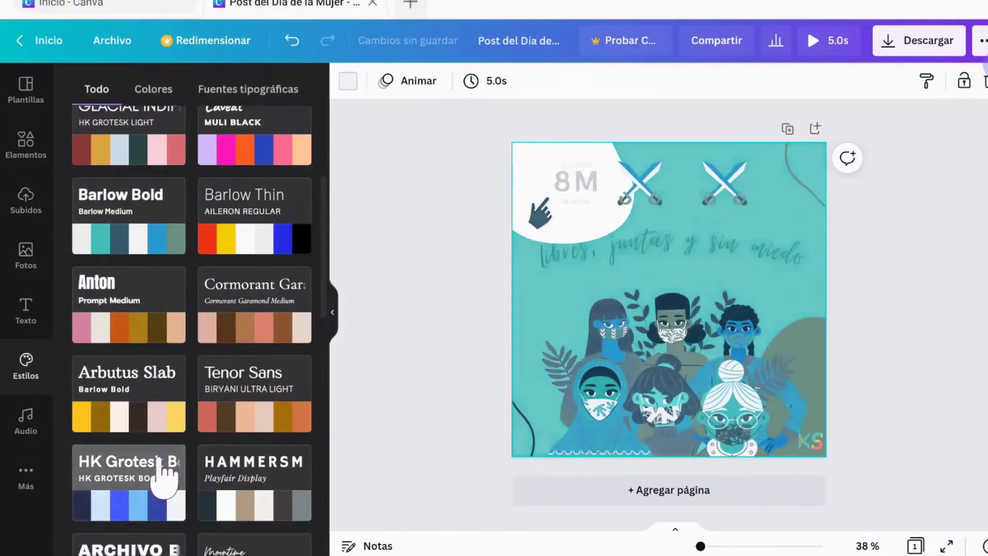
{"action": "left_click", "coordinate": [159, 468]}
{"action": "left_click", "coordinate": [162, 396]}
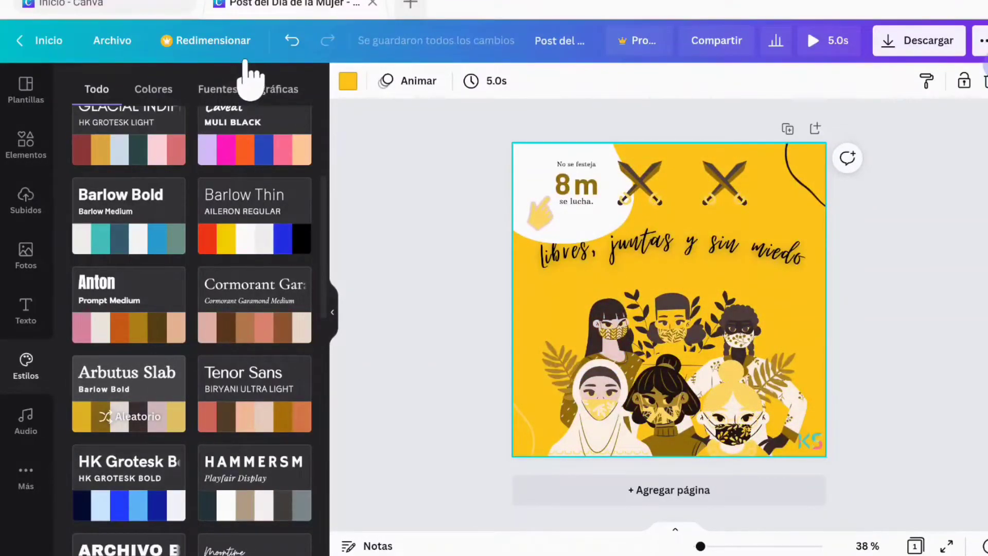
{"action": "key", "text": "ctrl+z"}
- Look through the separate colour palettes and font combinations offered in Estilos
{"action": "left_click", "coordinate": [153, 92]}
{"action": "left_click", "coordinate": [216, 92]}
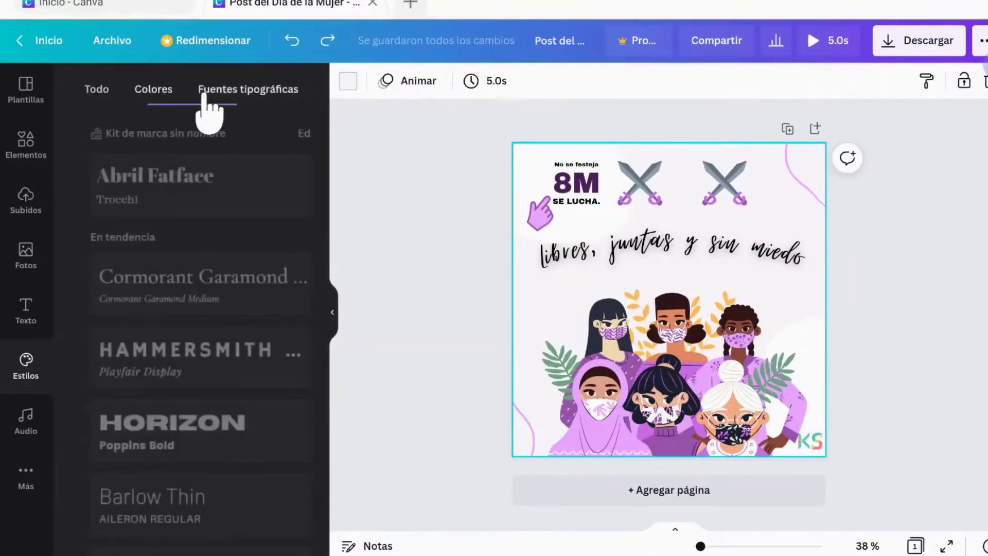
{"action": "left_click", "coordinate": [113, 93]}
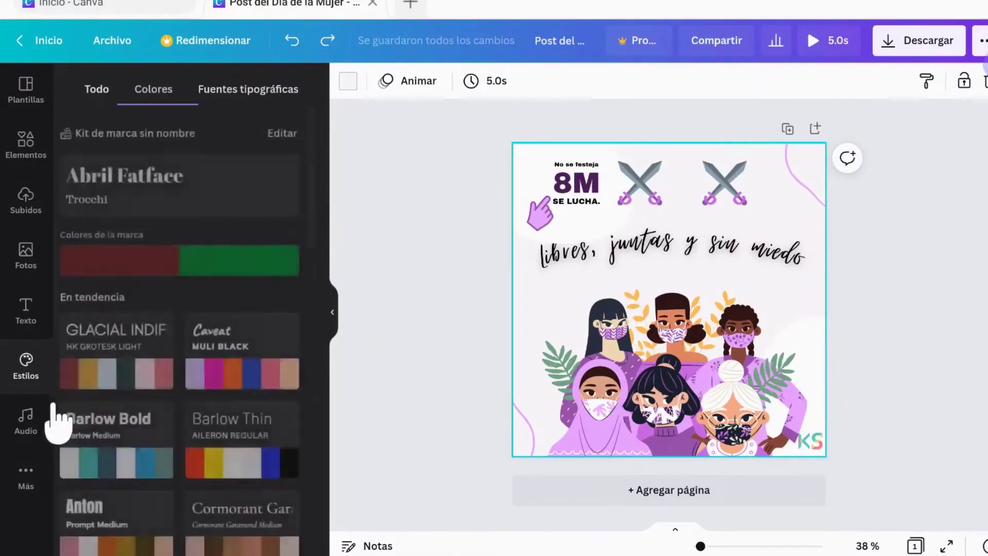
- Open the Fondo app and try the grey clouds, blue nebula and lined paper backgrounds, ending with the pink floral one
{"action": "left_click", "coordinate": [31, 483]}
{"action": "left_click", "coordinate": [166, 211]}
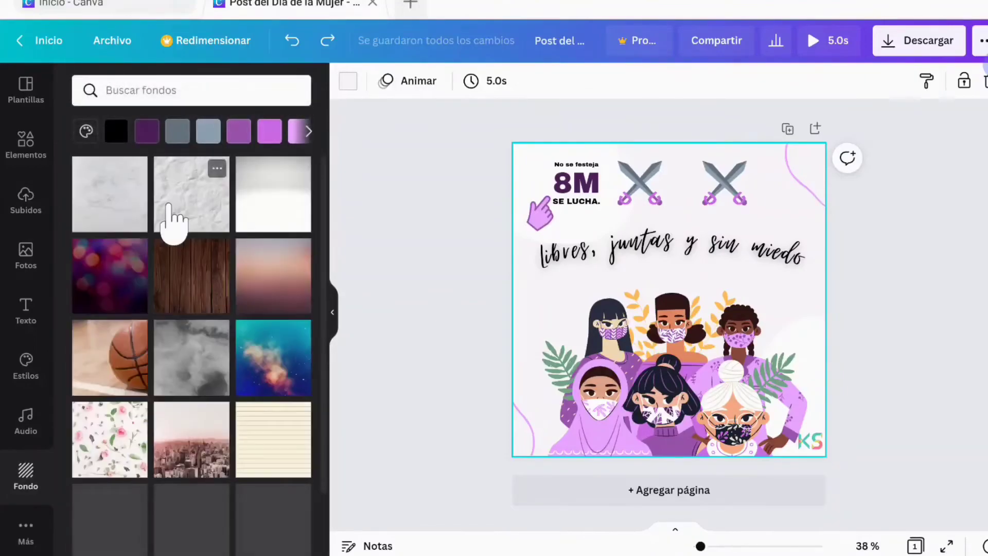
{"action": "scroll", "coordinate": [206, 389], "scroll_direction": "down", "scroll_amount": 1}
{"action": "left_click", "coordinate": [205, 324]}
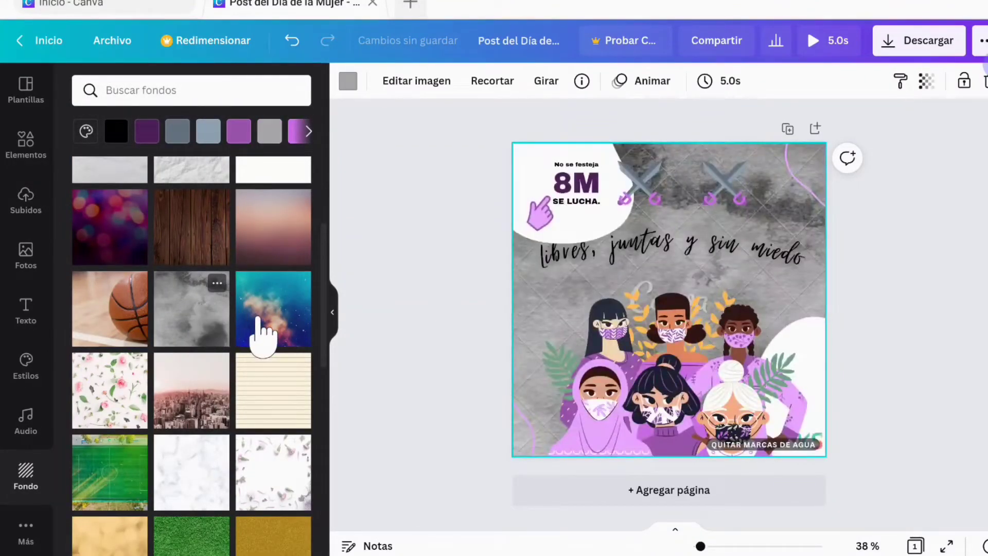
{"action": "left_click", "coordinate": [261, 335]}
{"action": "left_click", "coordinate": [253, 411]}
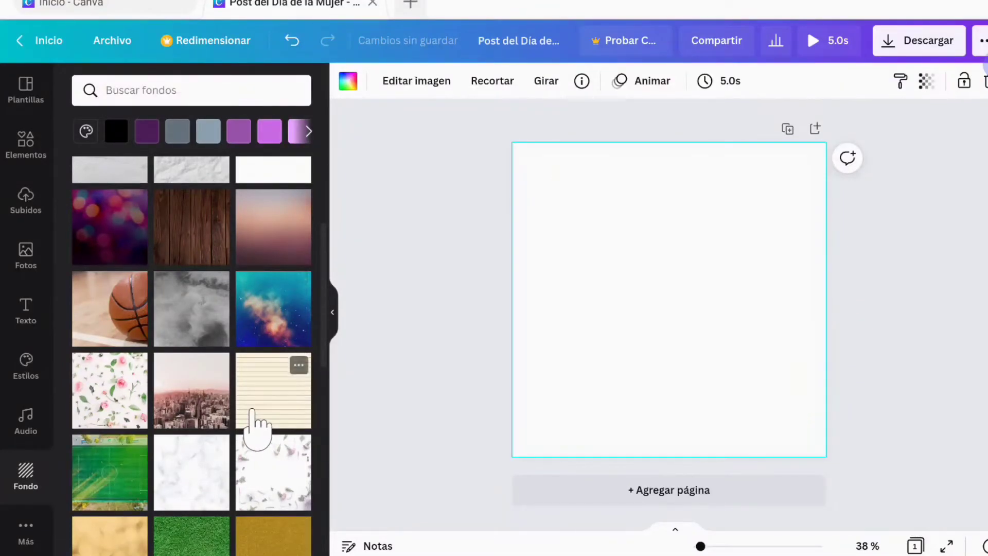
{"action": "scroll", "coordinate": [250, 419], "scroll_direction": "down", "scroll_amount": 2}
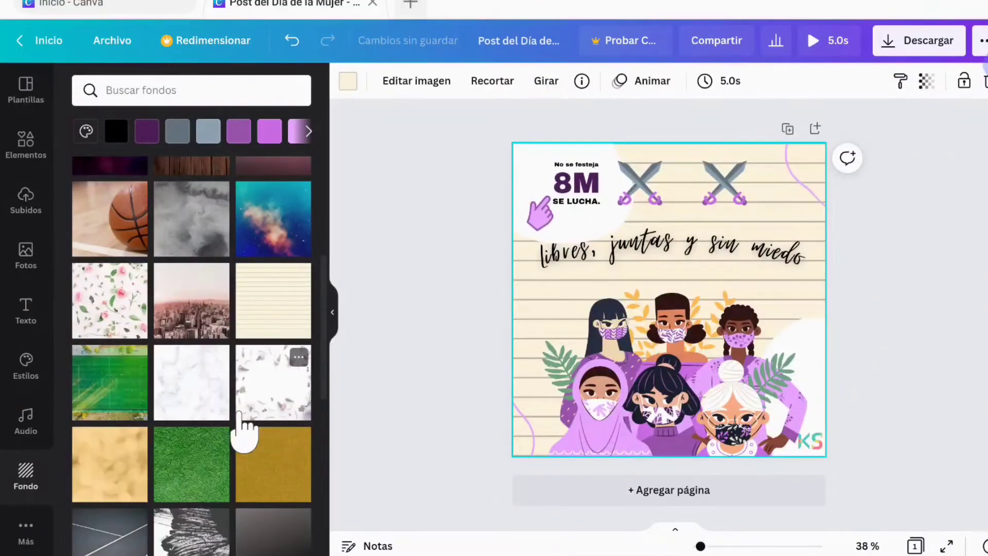
{"action": "left_click", "coordinate": [141, 329]}
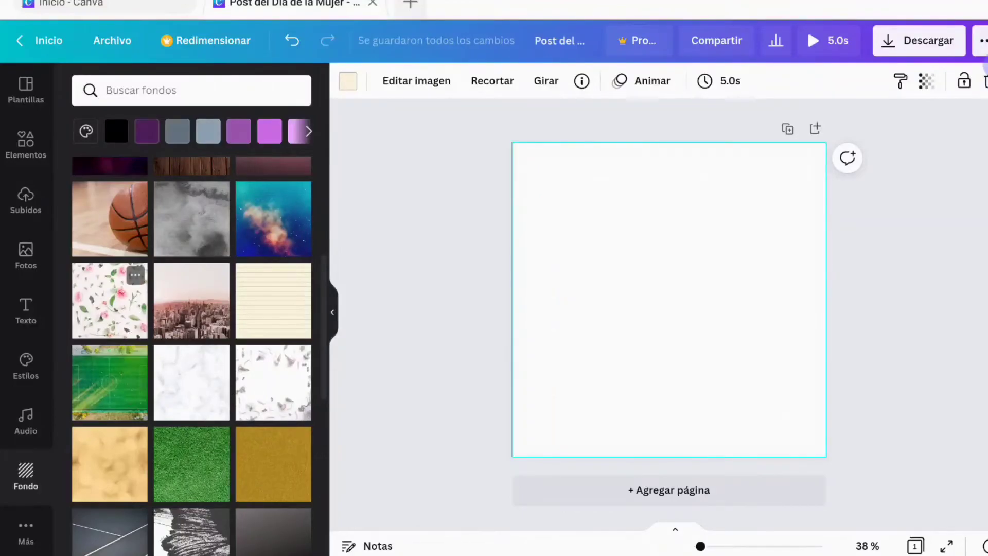